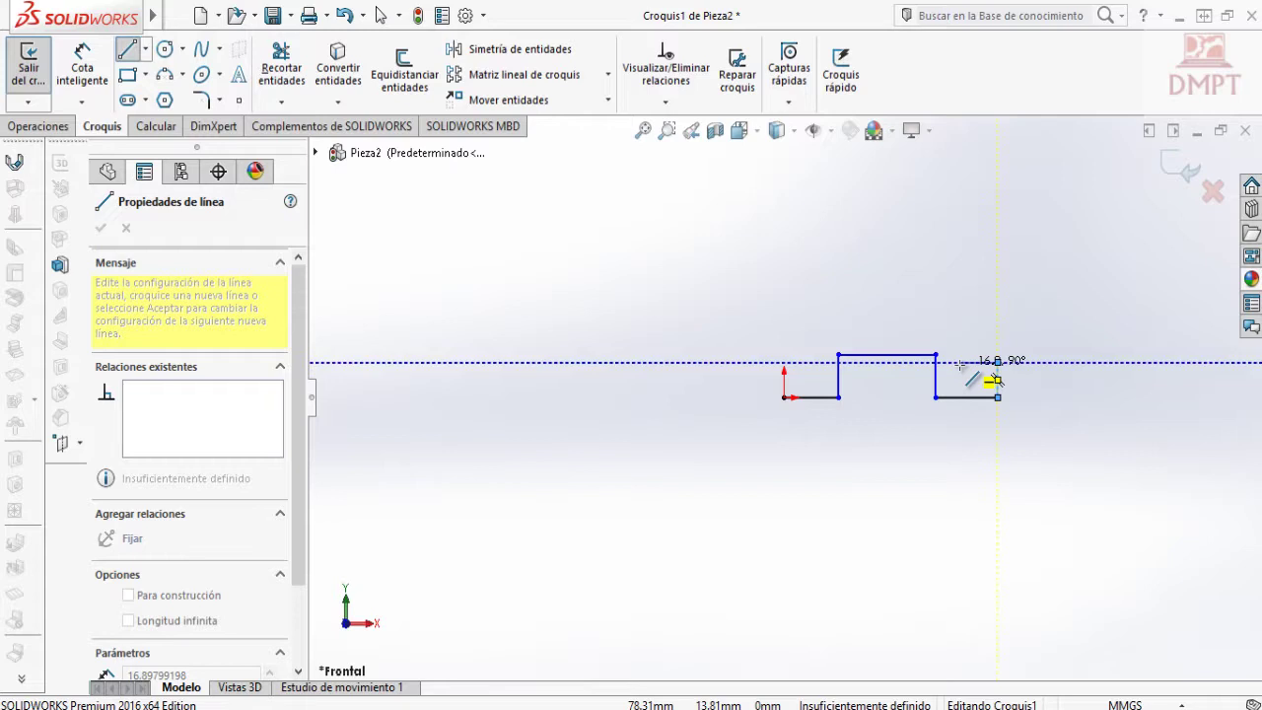
Continue the profile with the right shelf, a right upright about 51 mm tall and a slot floor about 24 mm wide, 33 mm below the top.
click(959, 362)
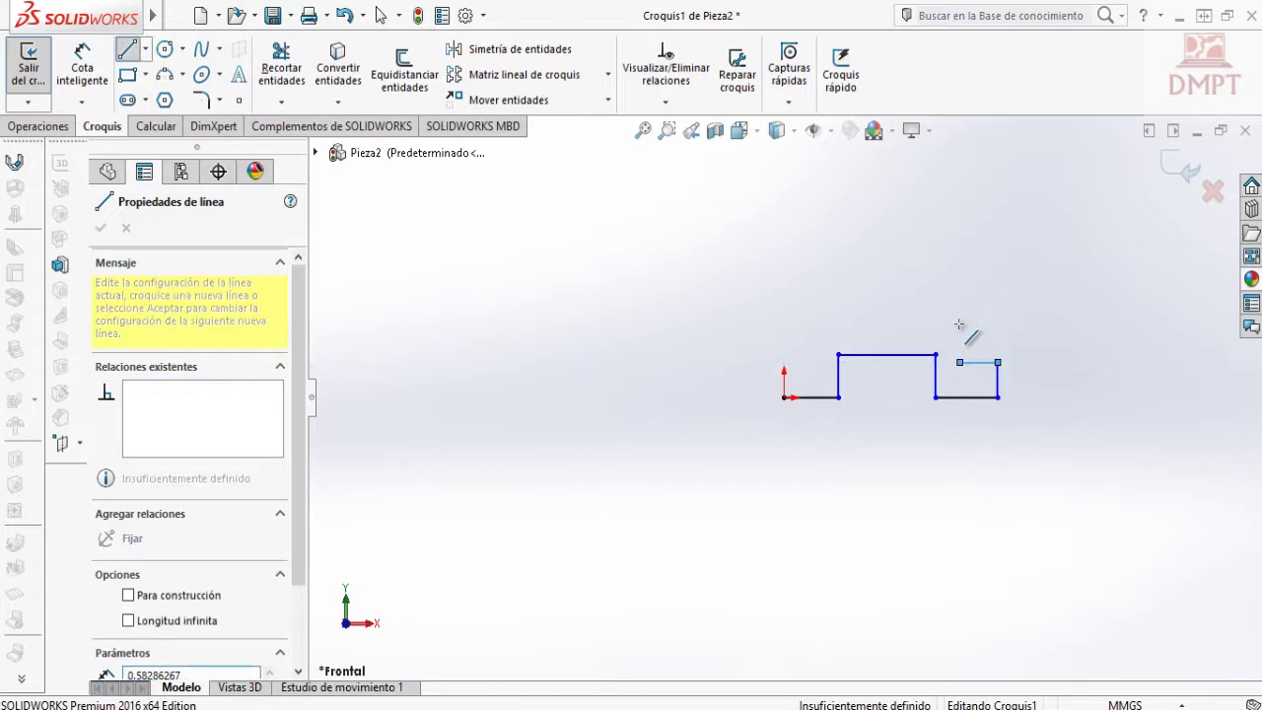
click(959, 242)
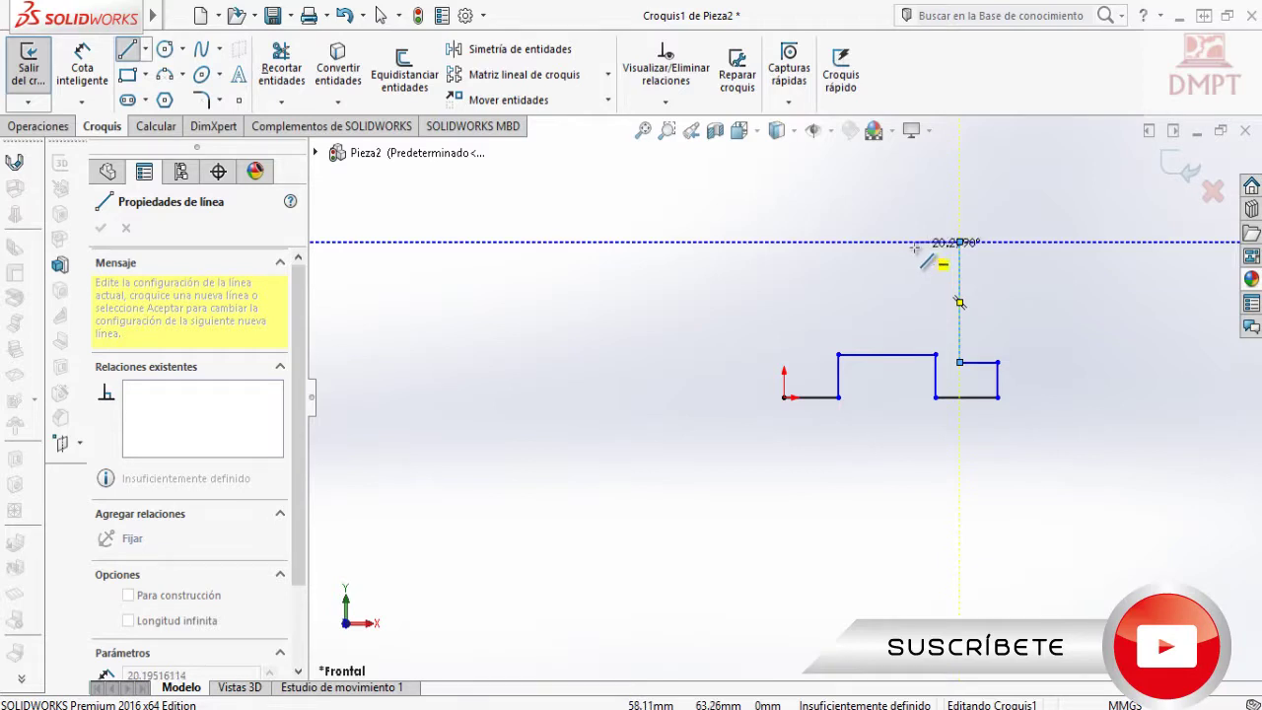
click(914, 242)
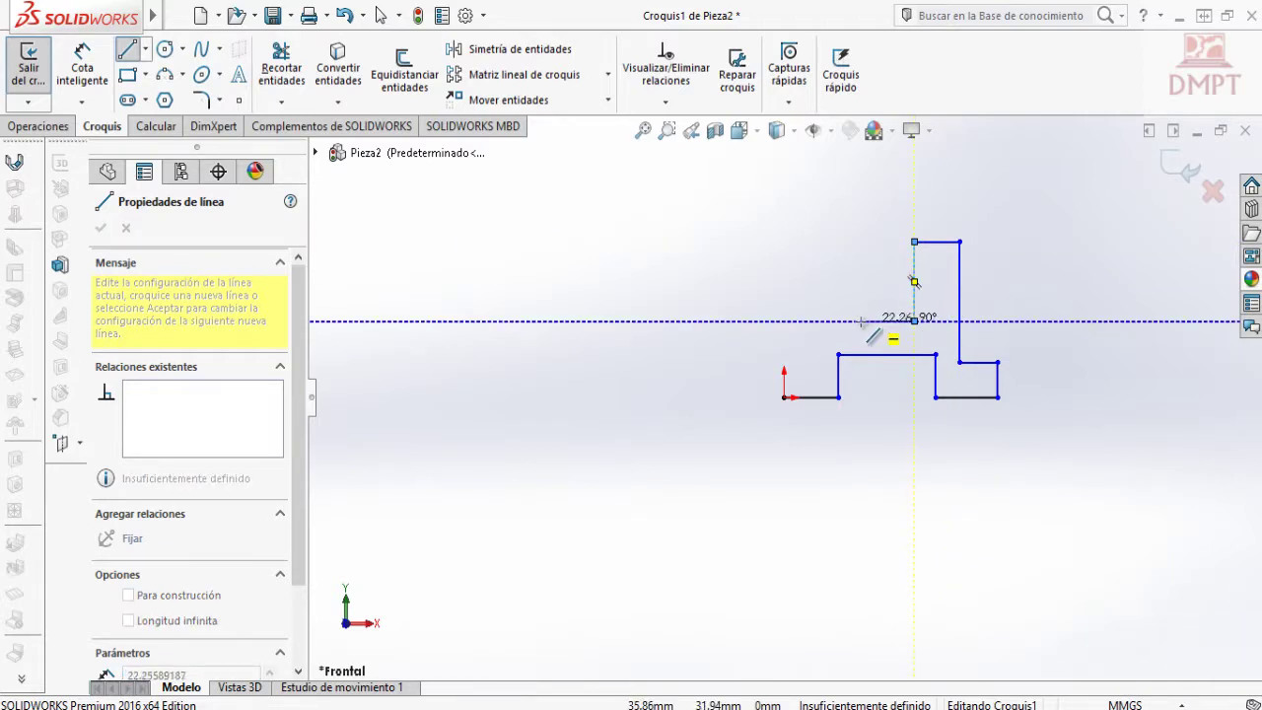
click(862, 321)
click(860, 321)
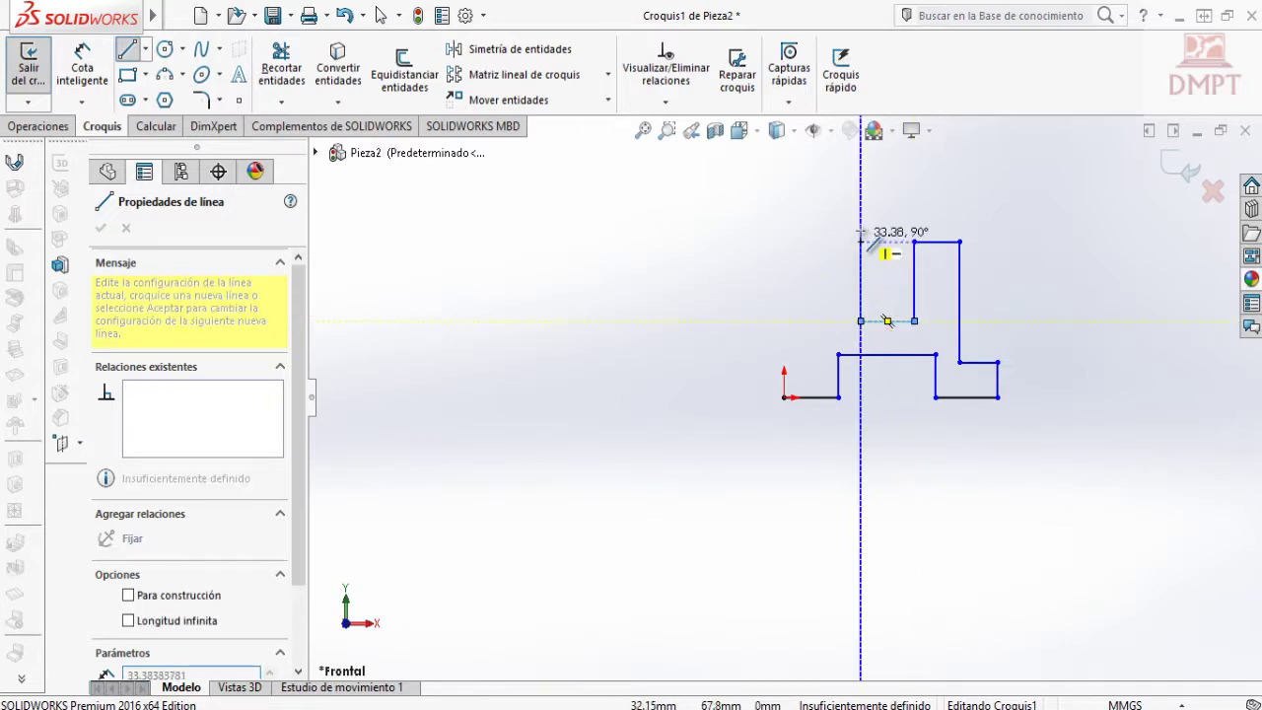
click(860, 320)
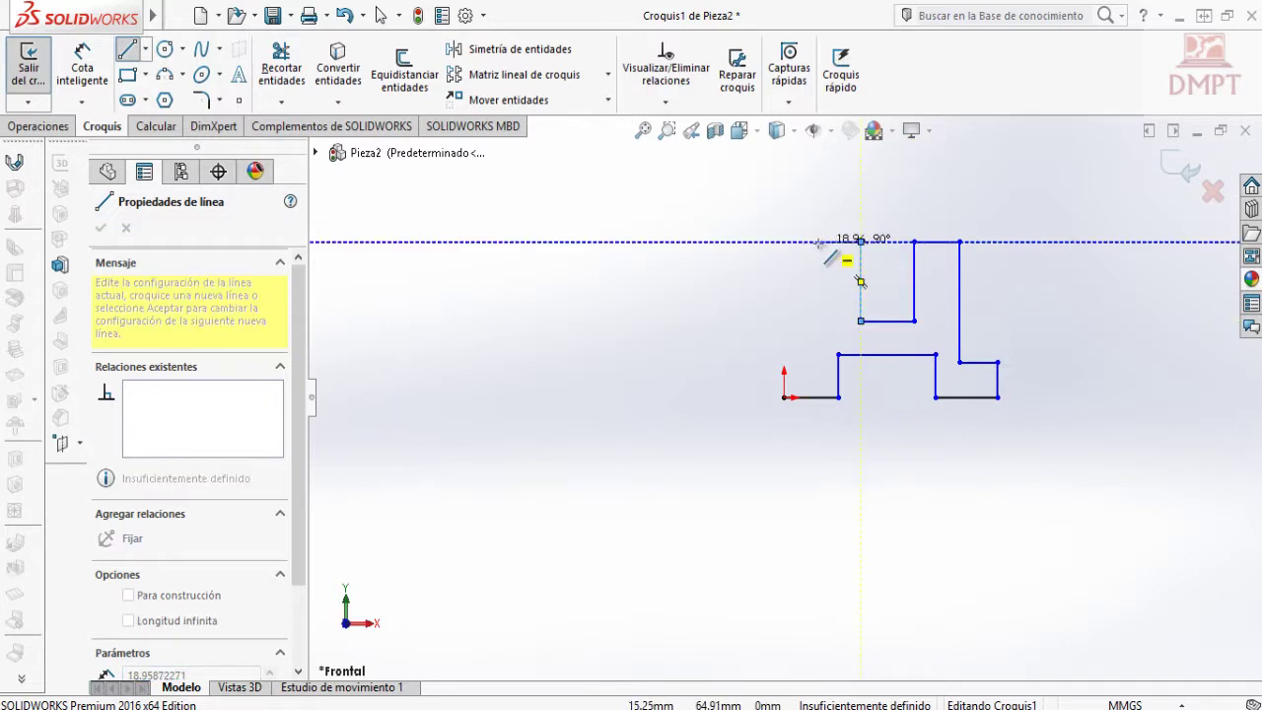
Draw the left upright with a top about 19 mm wide, add the left shelf and close the profile at the origin.
click(861, 241)
click(818, 240)
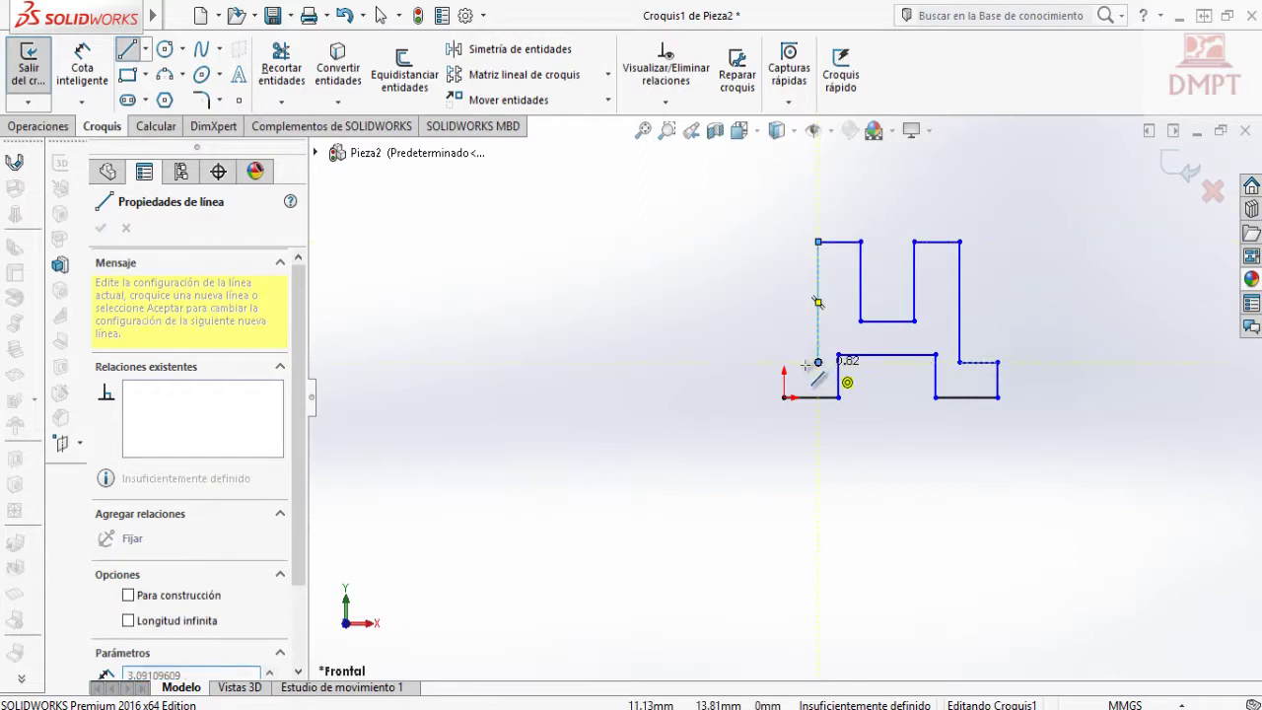
click(819, 362)
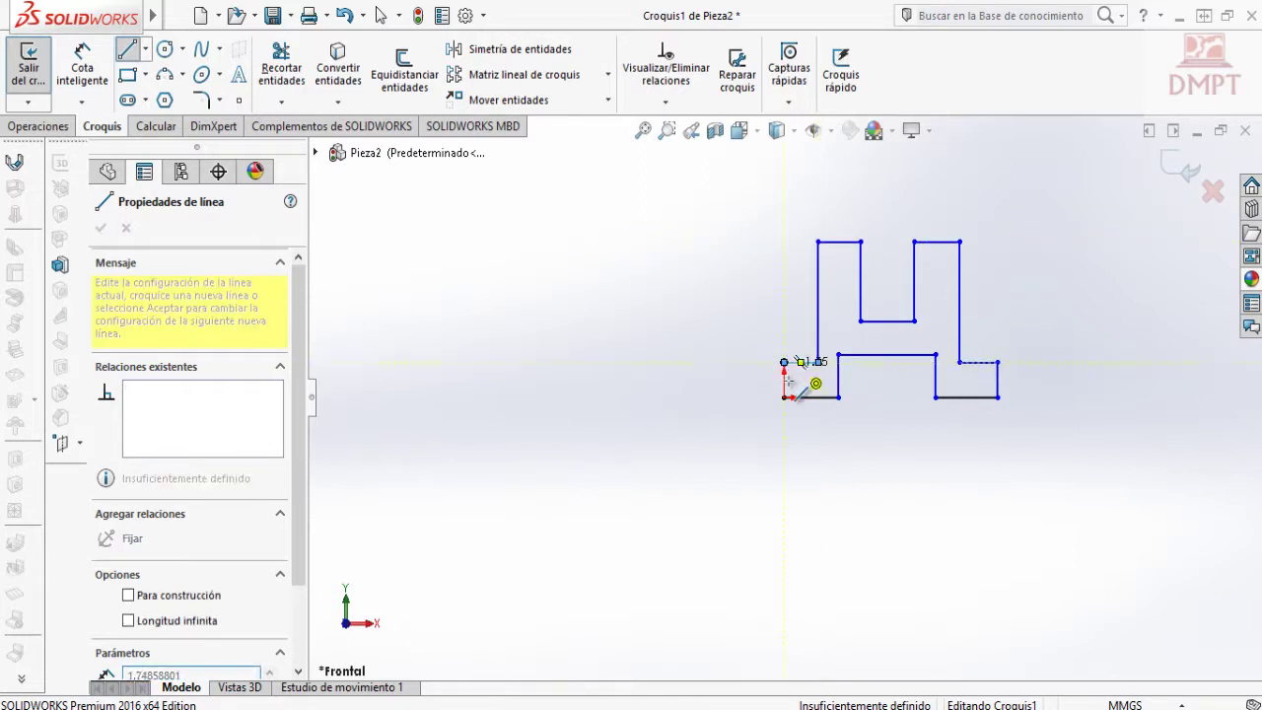
click(783, 362)
click(783, 397)
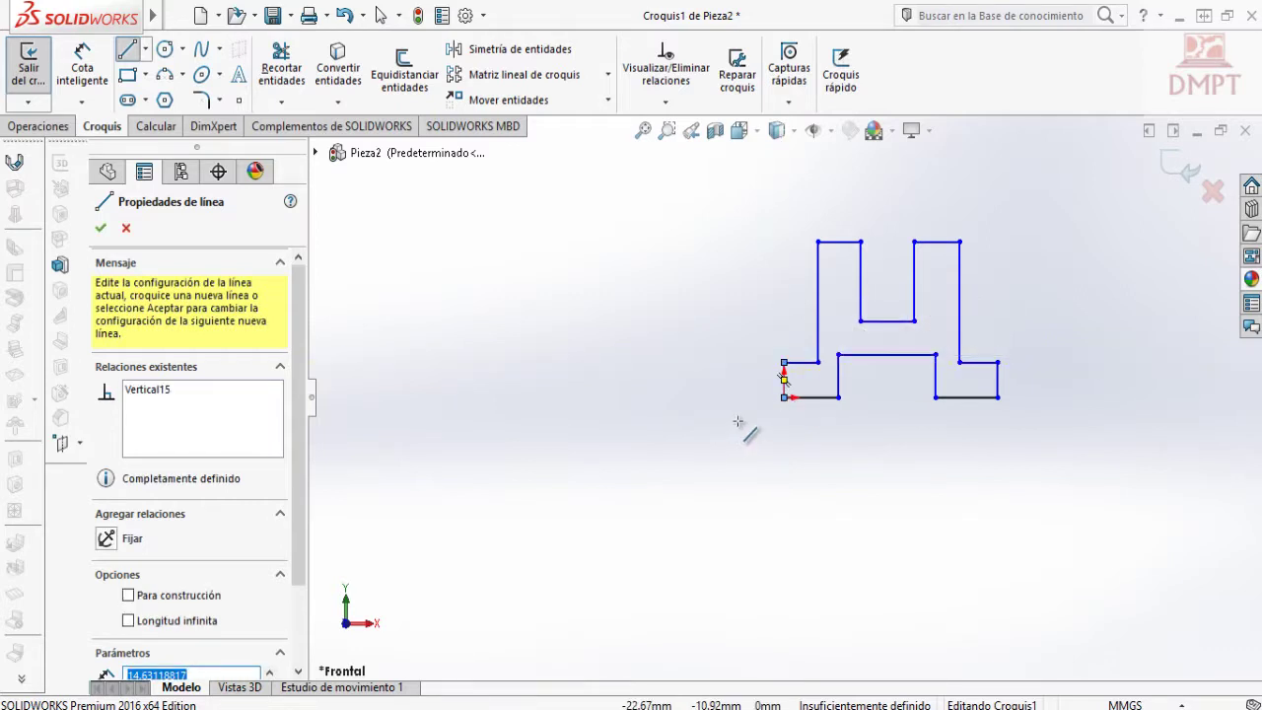
scroll(868, 335, down, 6)
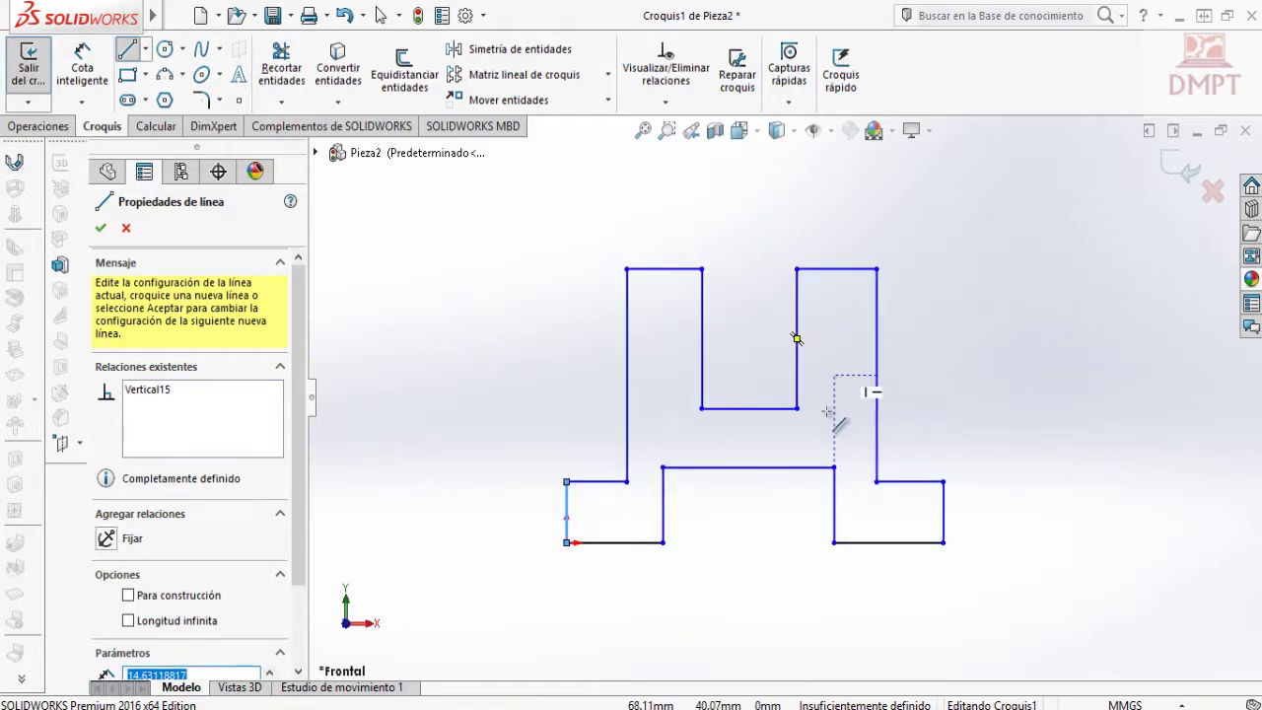
key(Escape)
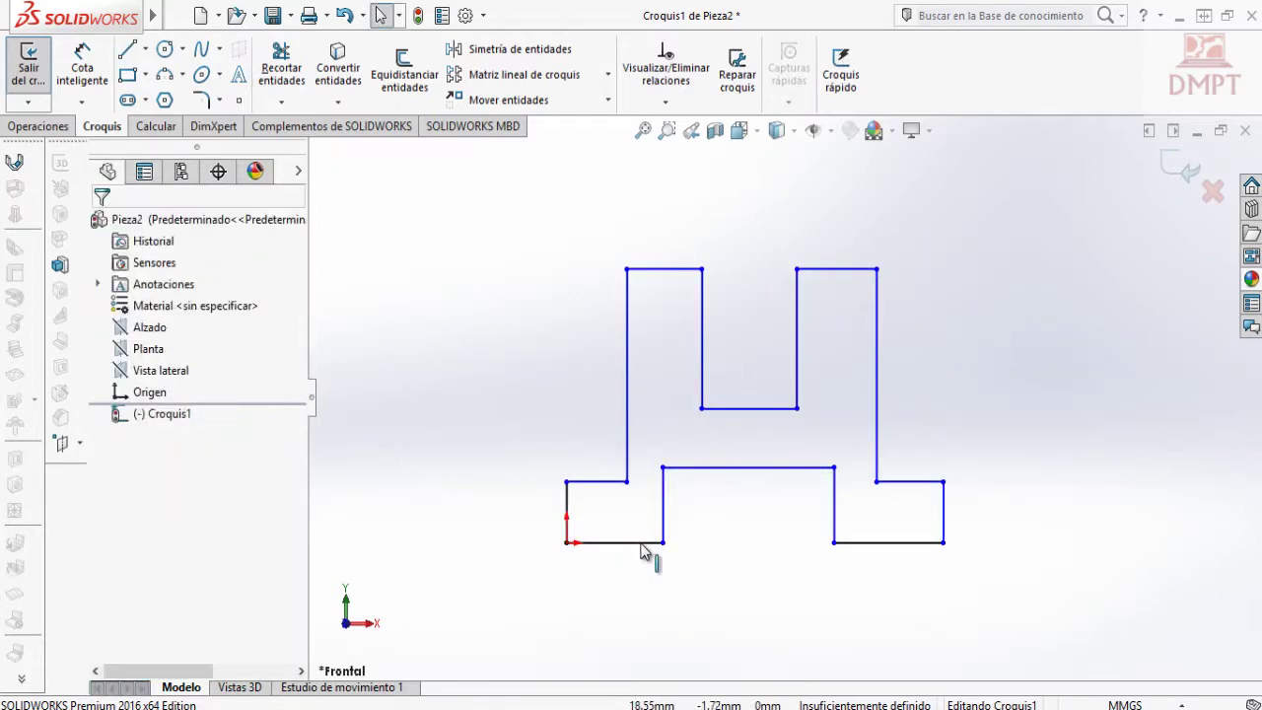
Make the two bottom lines of the feet equal in length, and likewise the two horizontal shelf lines above them.
click(642, 543)
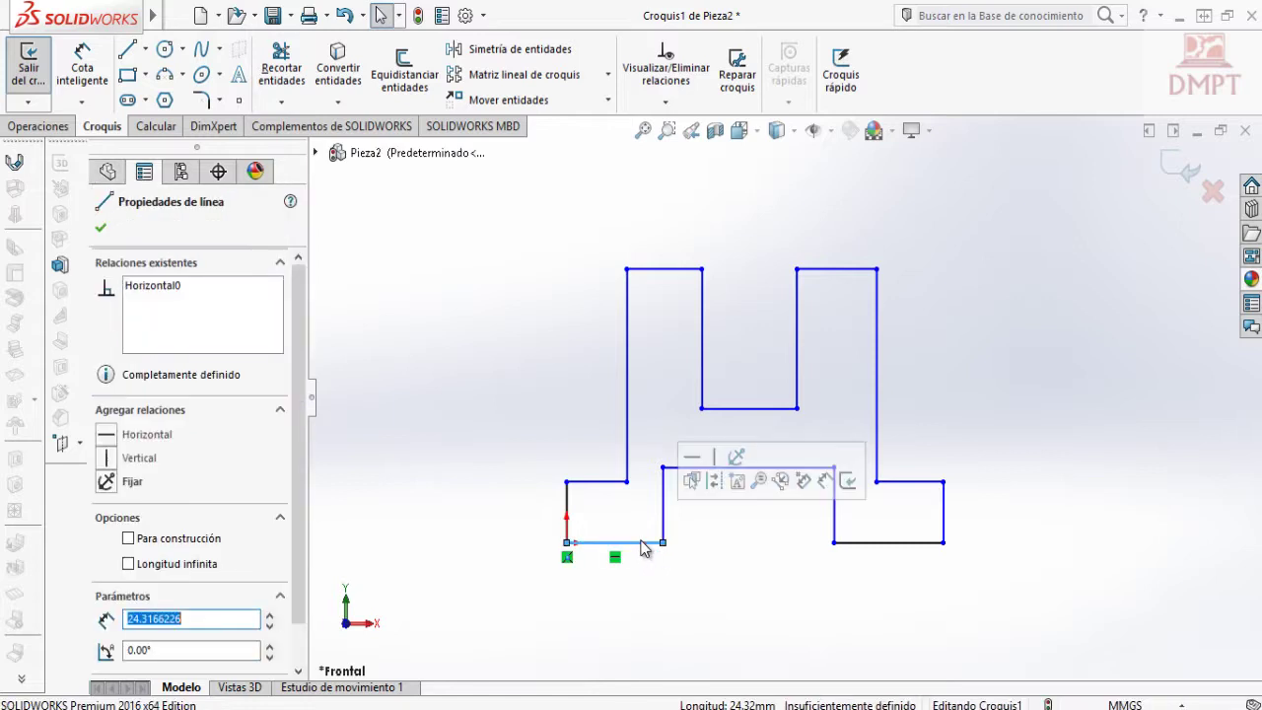
ctrl+click(882, 543)
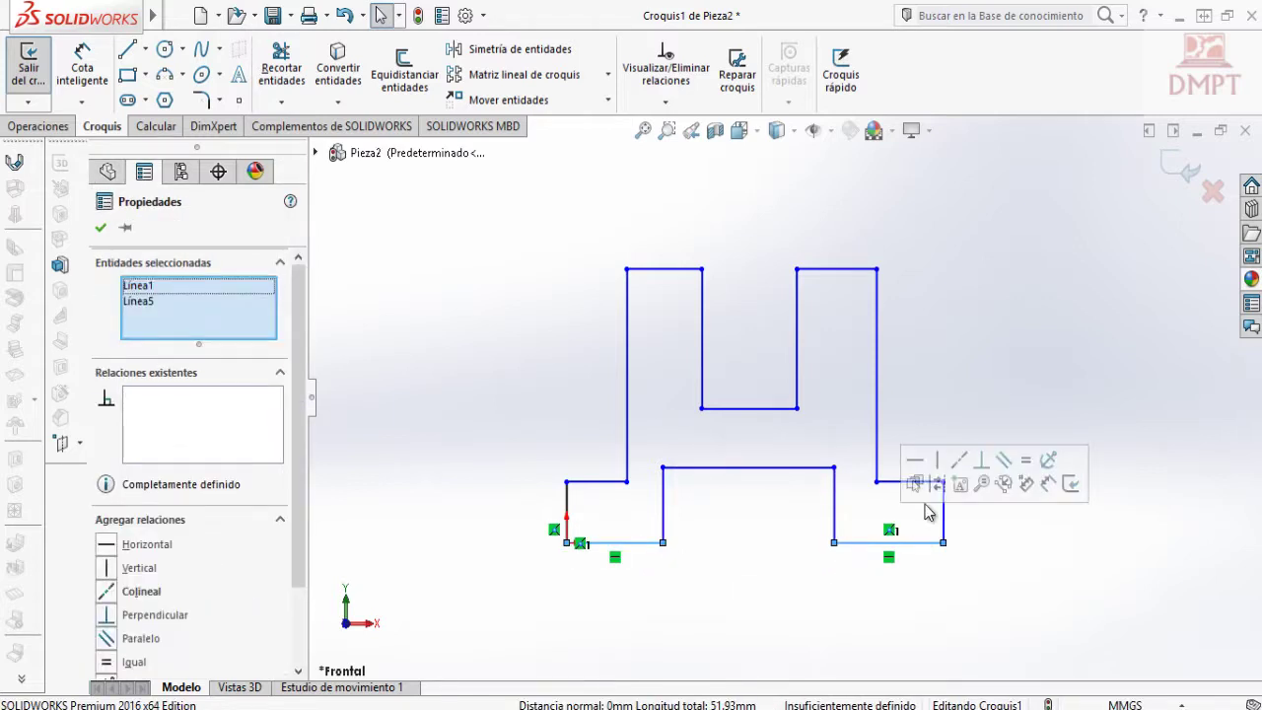
click(1026, 461)
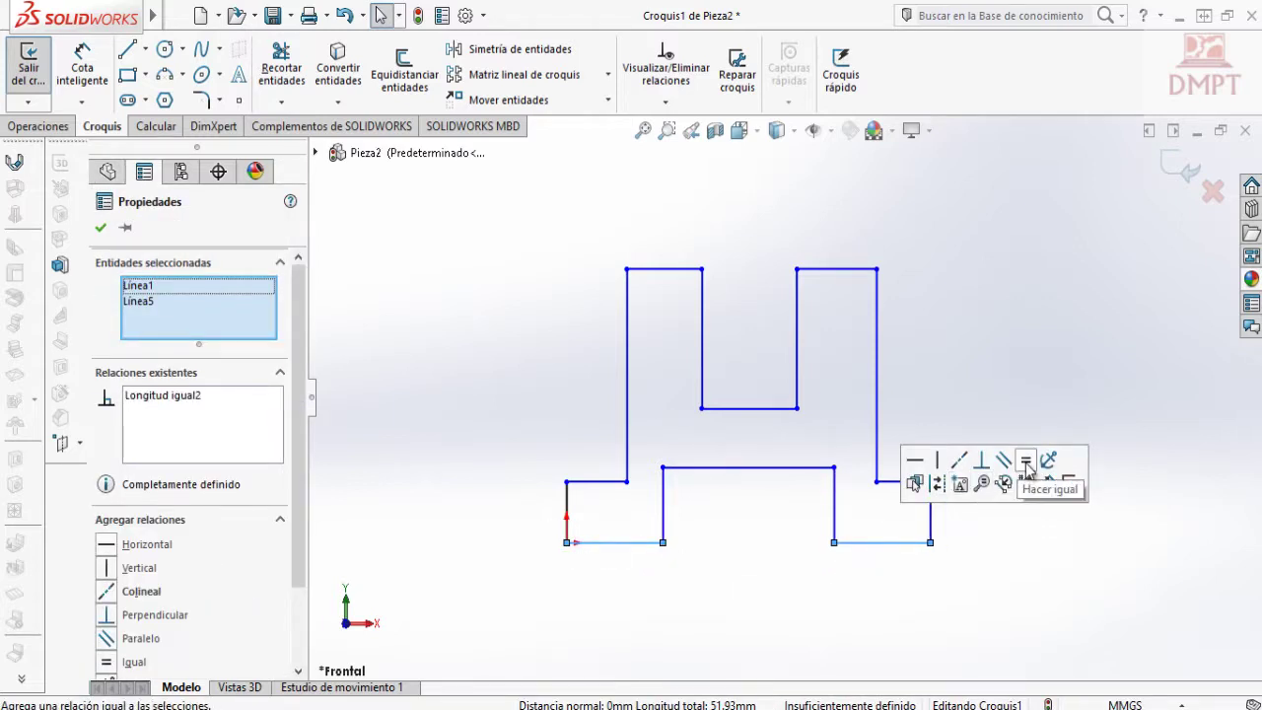
click(594, 482)
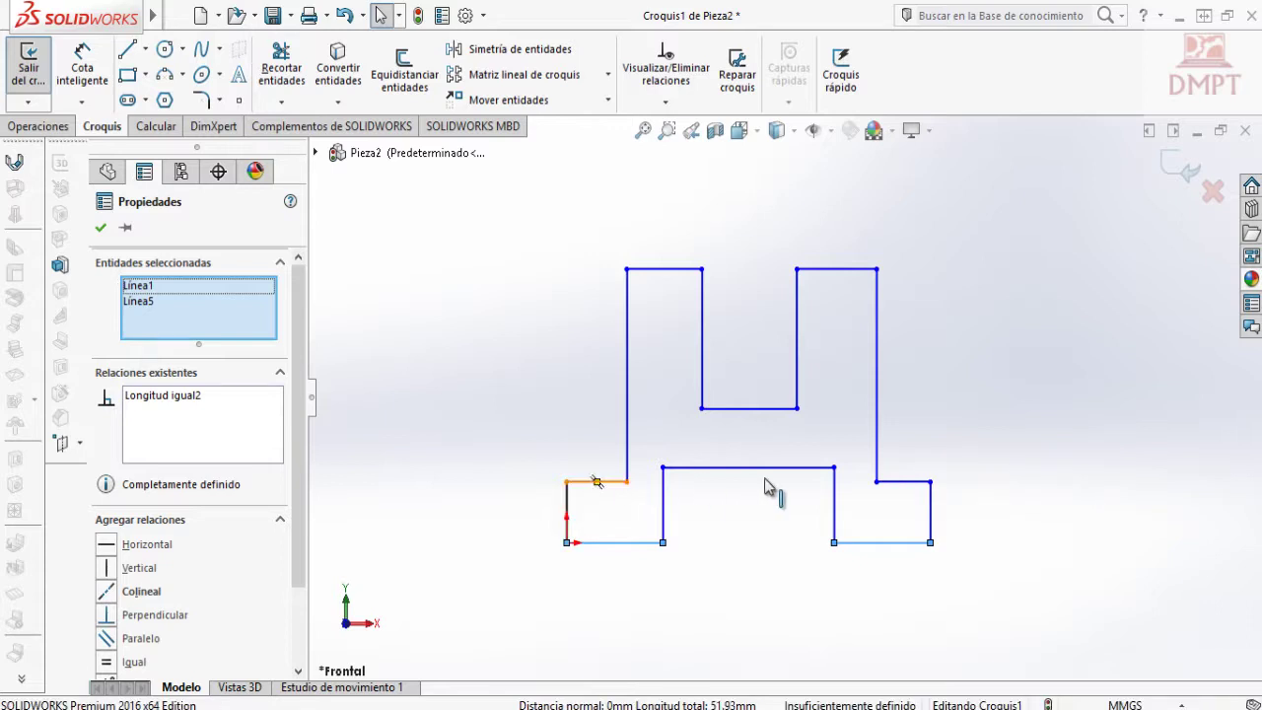
ctrl+click(893, 483)
click(976, 414)
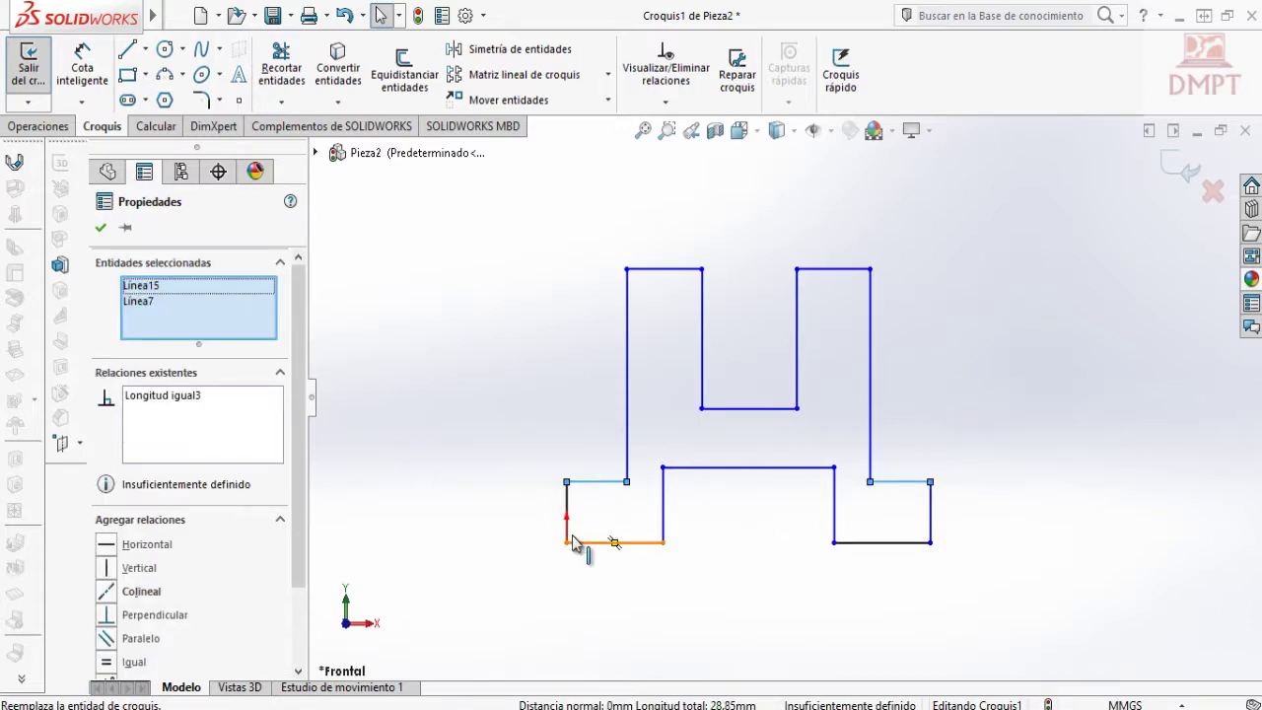
Apply equal-length relations to the outer vertical sides of the feet and to the two vertical sides of the bottom recess.
click(567, 508)
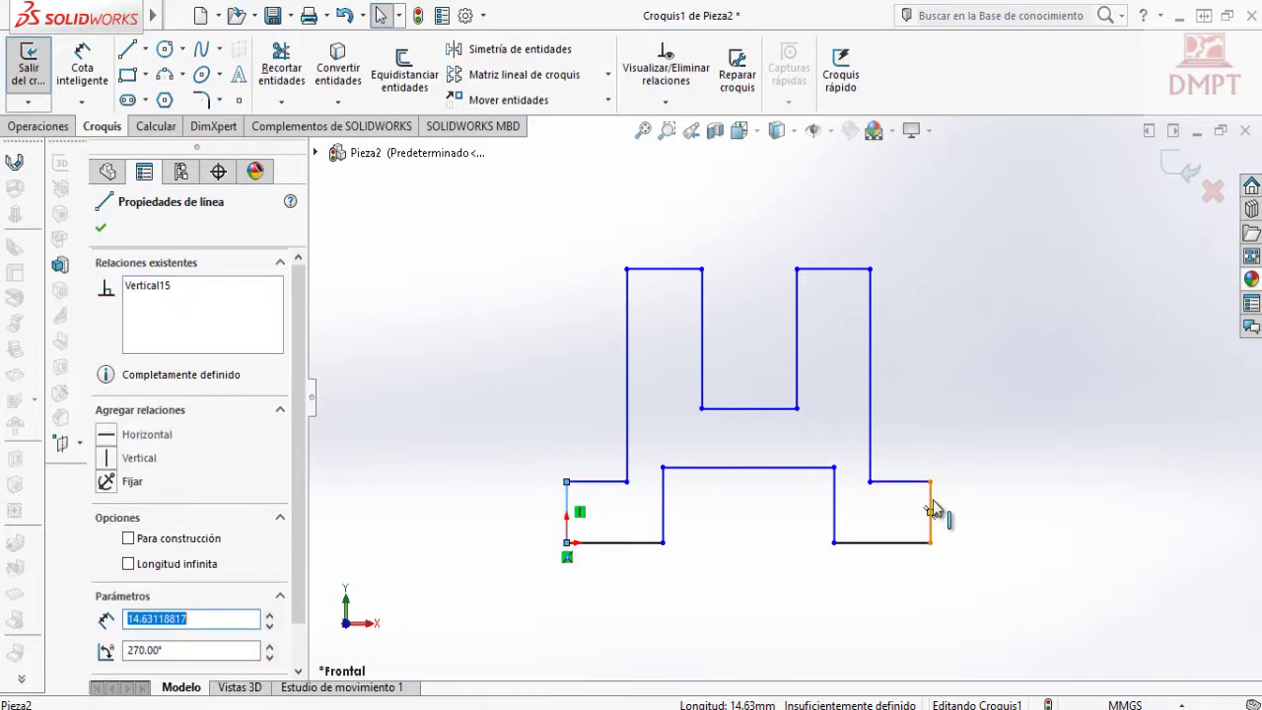
click(930, 508)
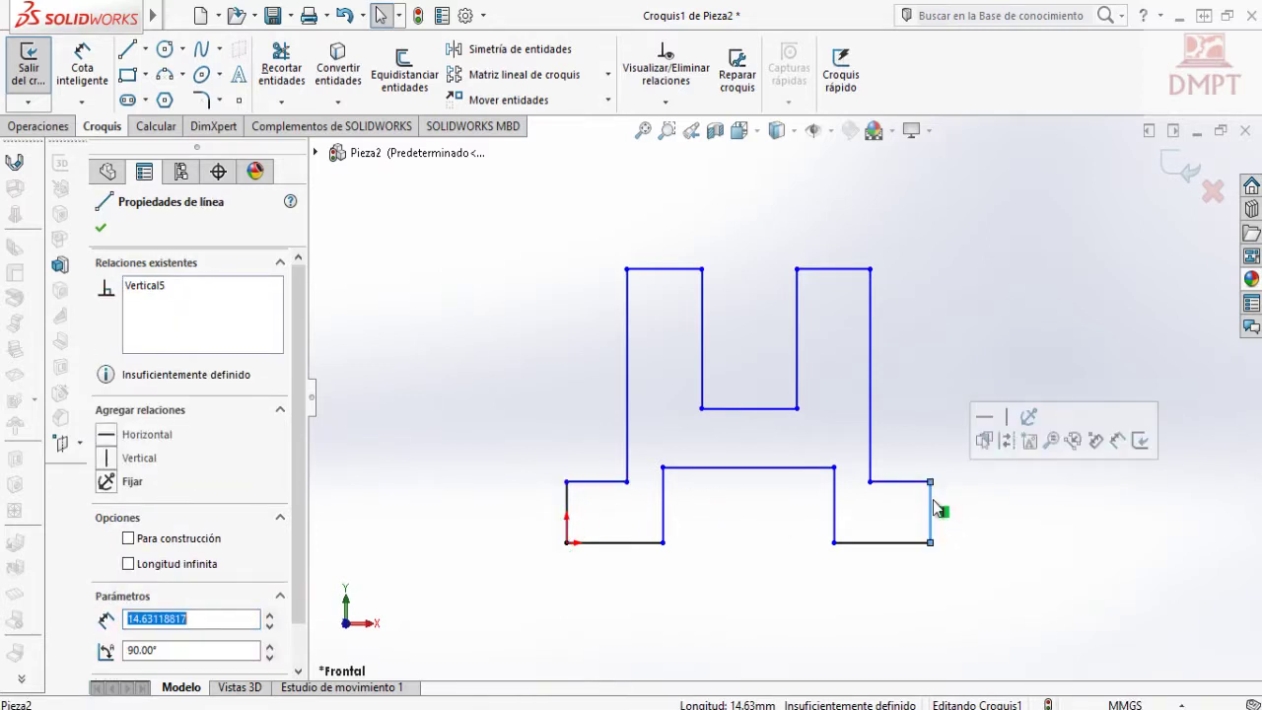
ctrl+click(568, 507)
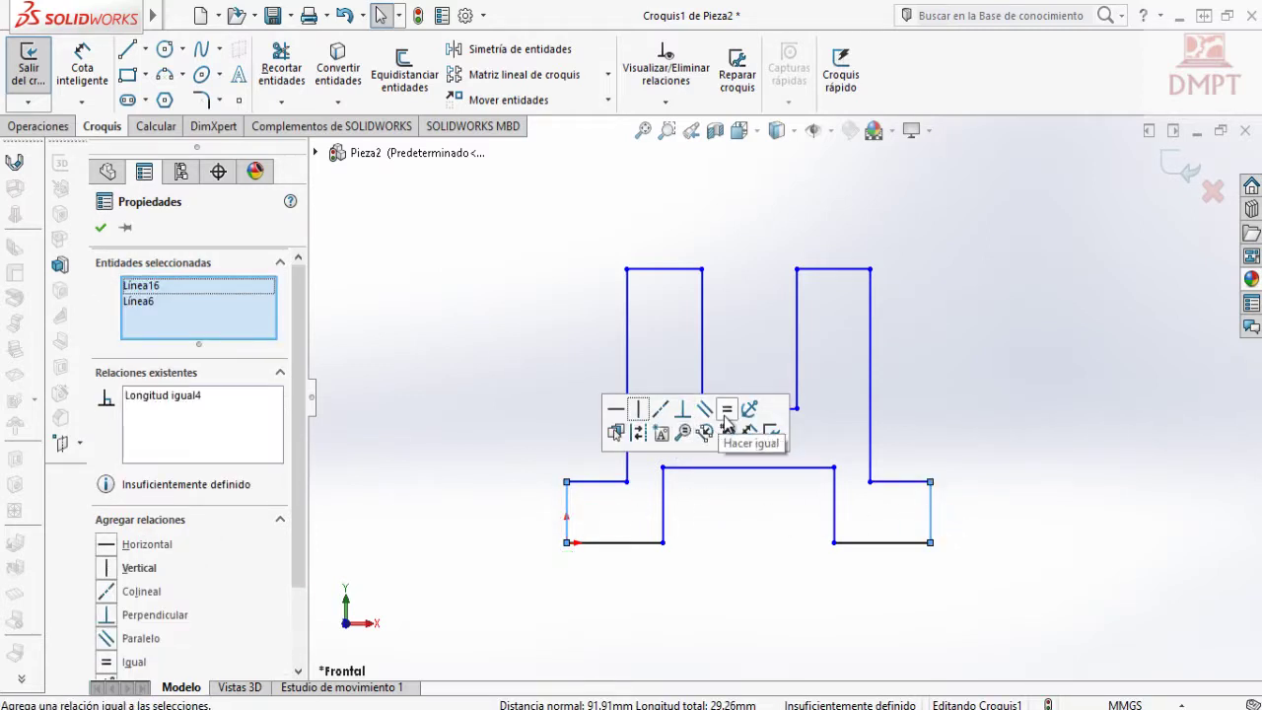
click(664, 517)
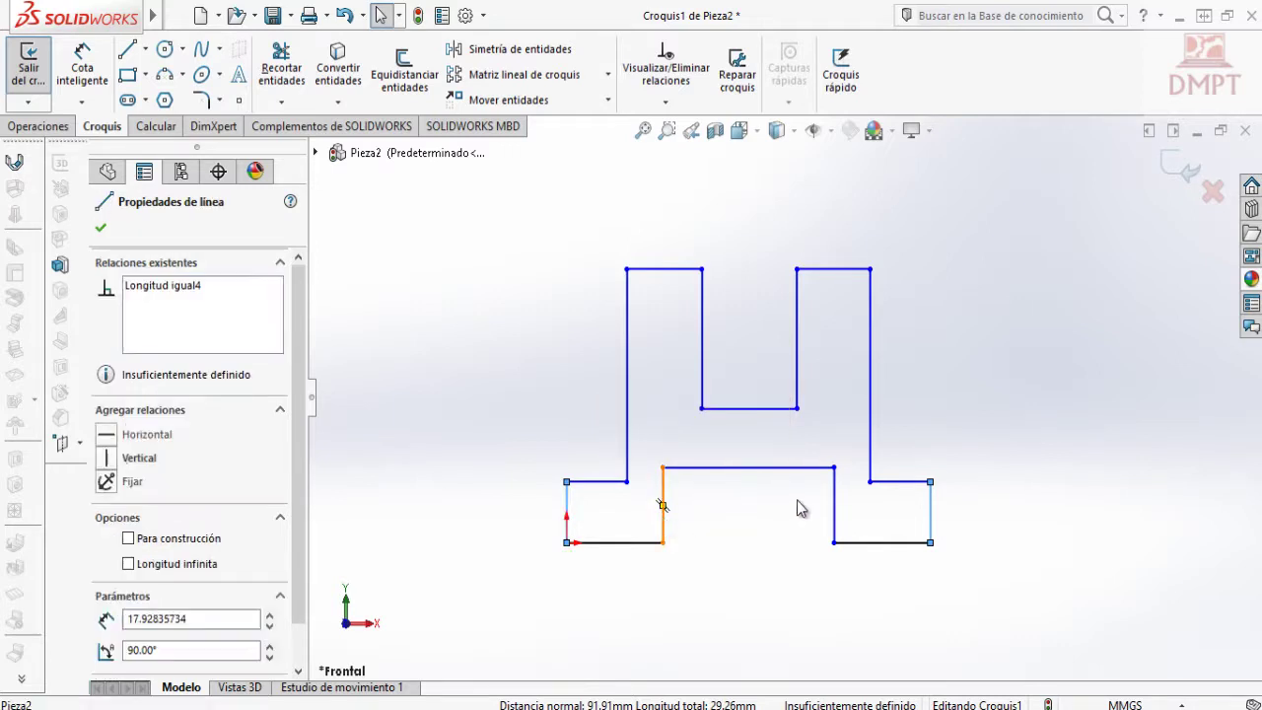
ctrl+click(836, 520)
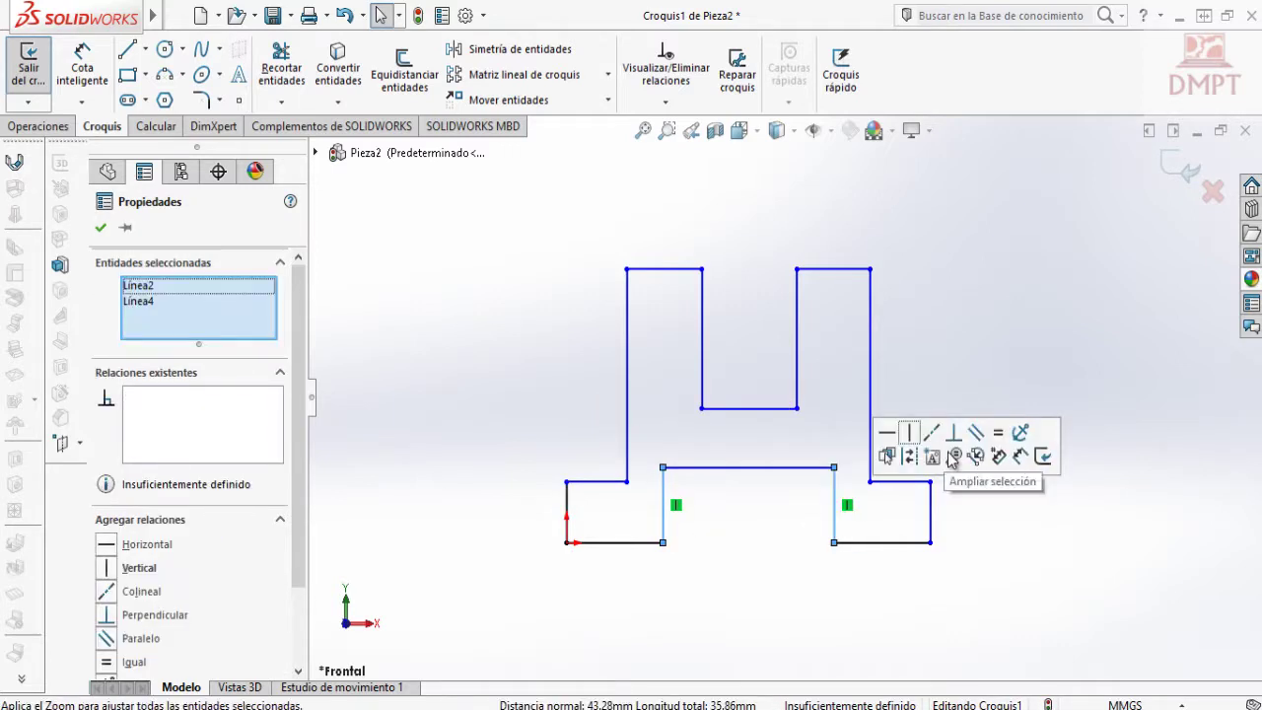
Make the outer sides of the two uprights equal in length, and likewise the two vertical sides of the upper slot.
click(626, 371)
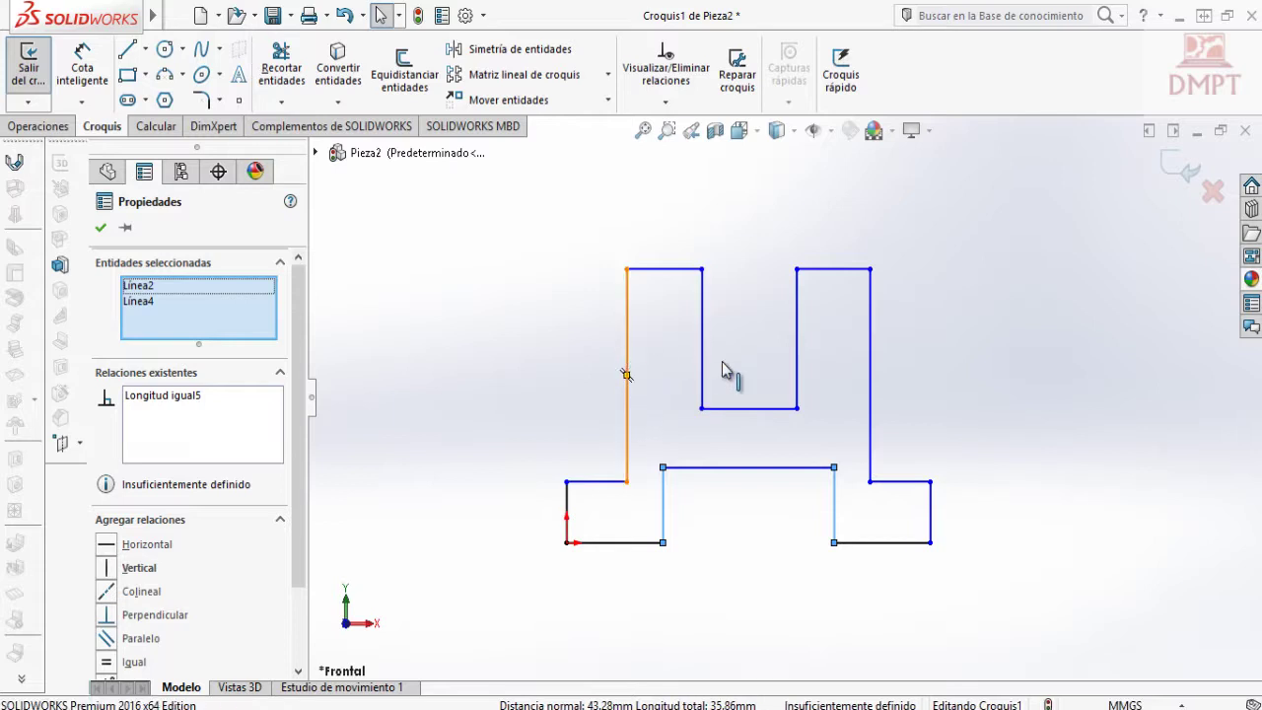
ctrl+click(871, 372)
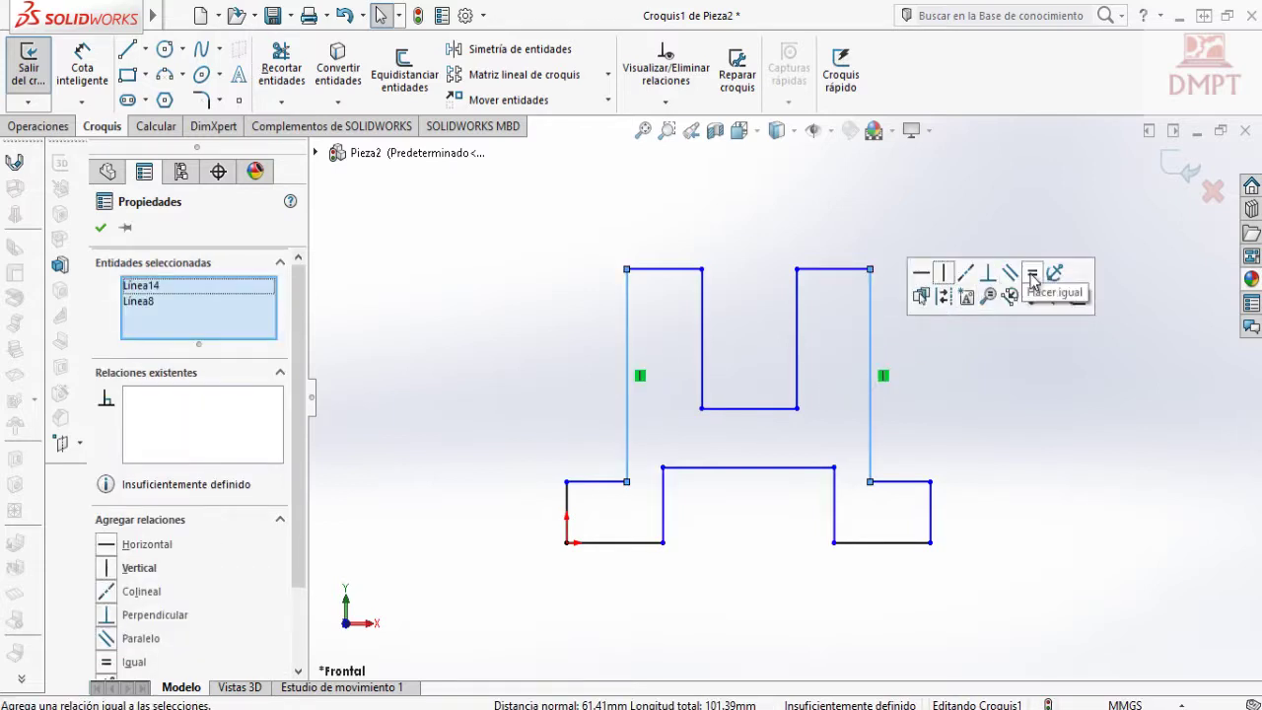
click(703, 370)
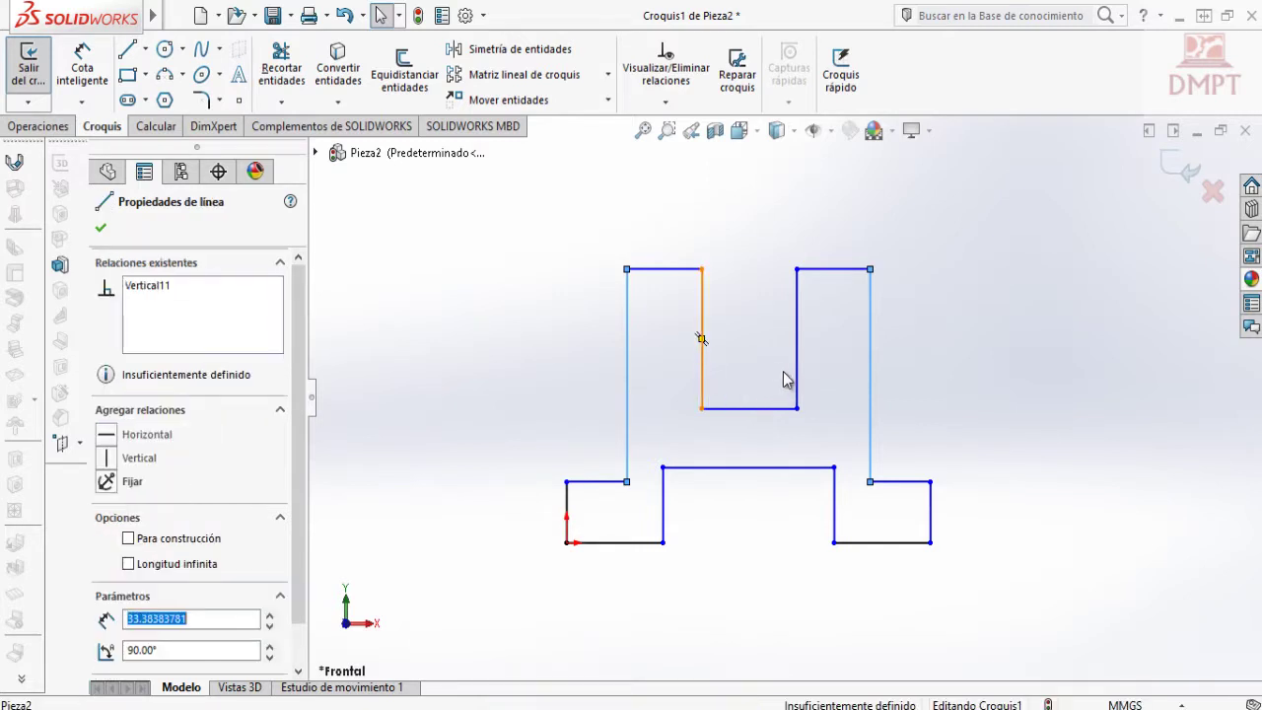
ctrl+click(797, 374)
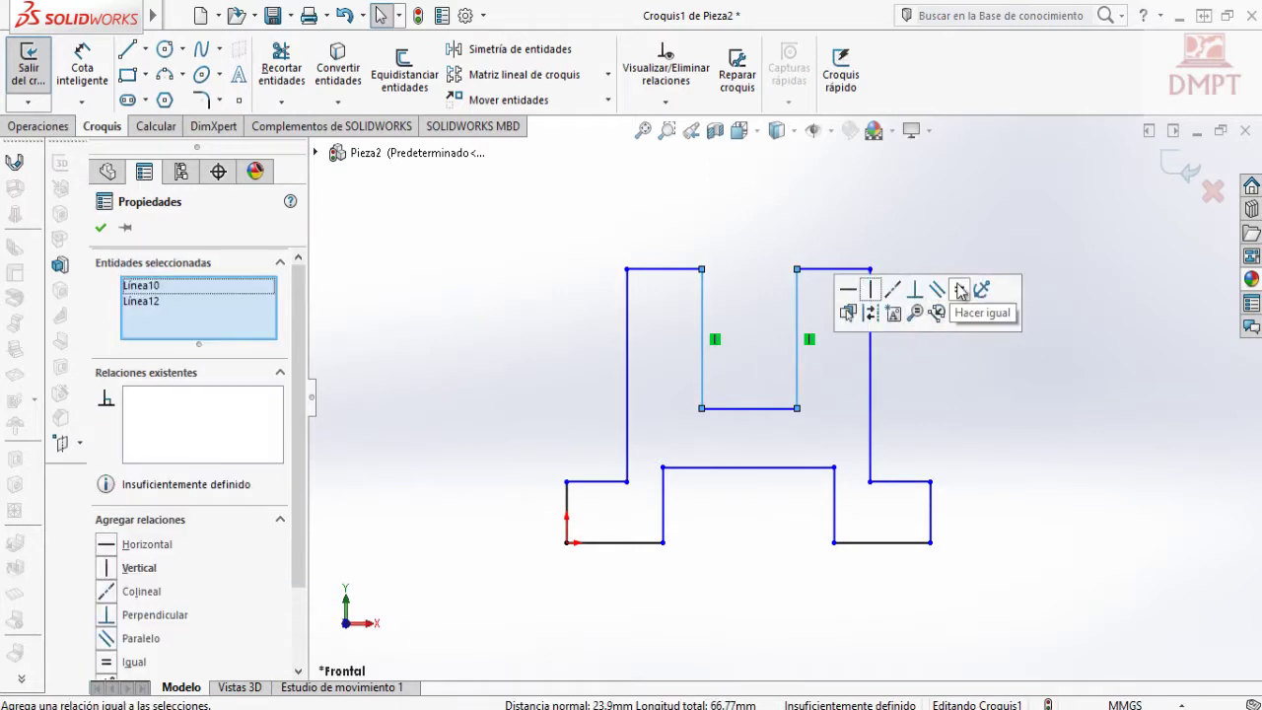
click(959, 288)
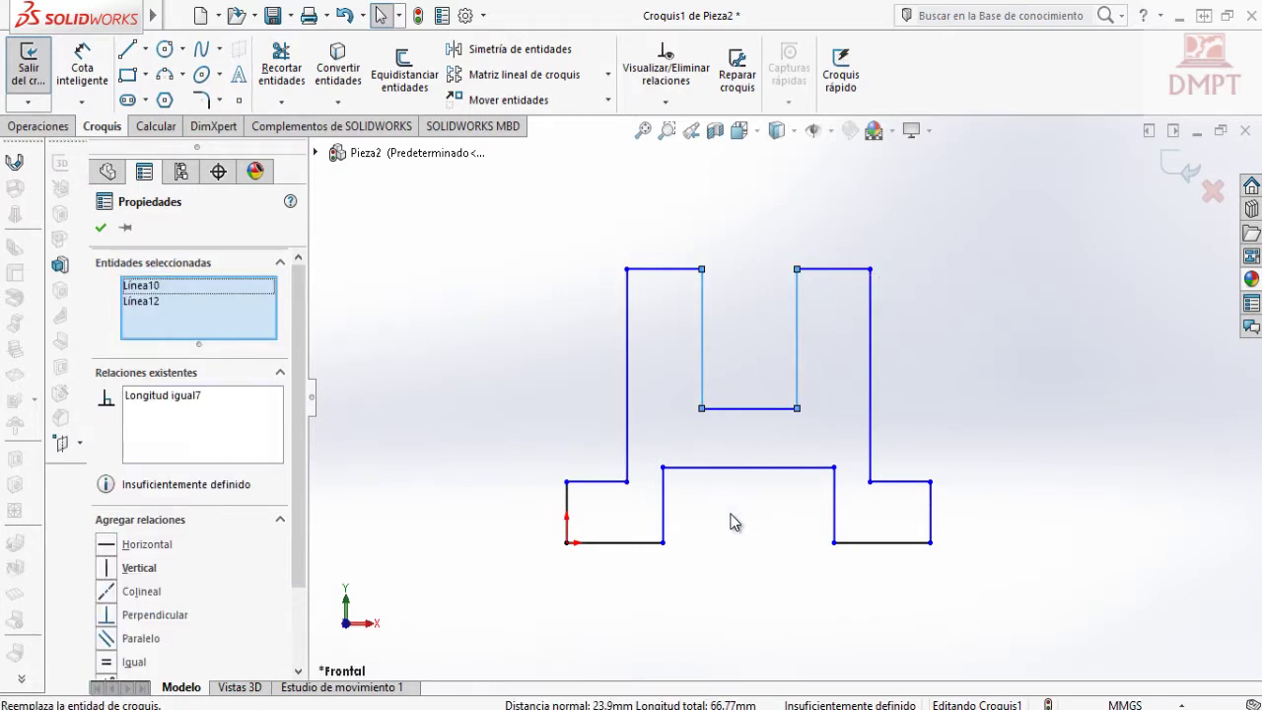
Make the upper slot's floor equal in length to the right shelf, and make the two upright tops equal.
click(774, 410)
ctrl+click(897, 482)
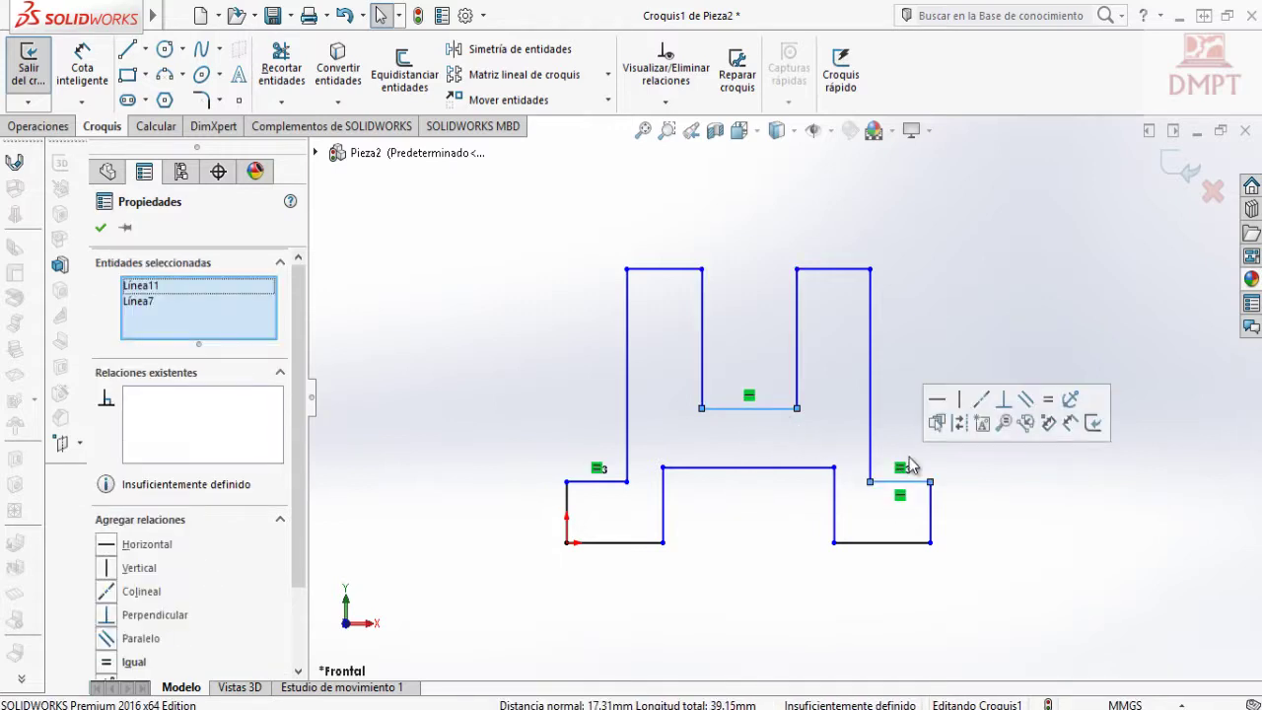
click(1048, 399)
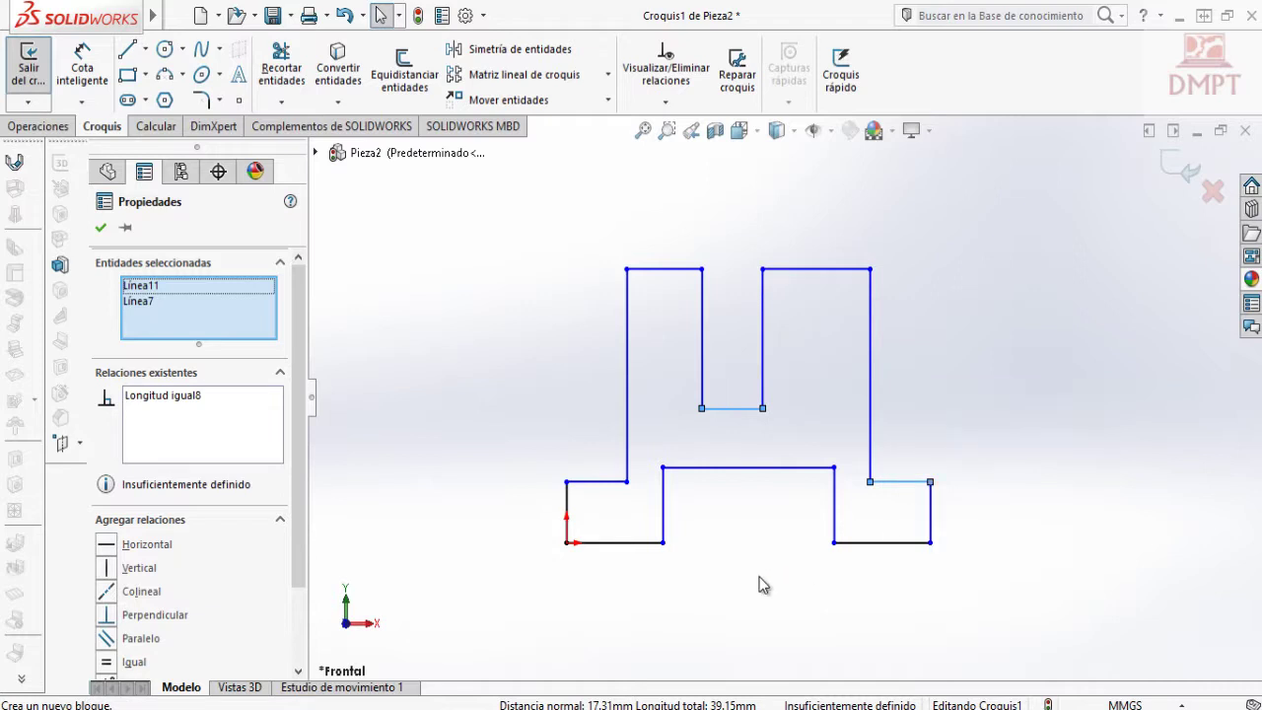
click(678, 271)
ctrl+click(811, 270)
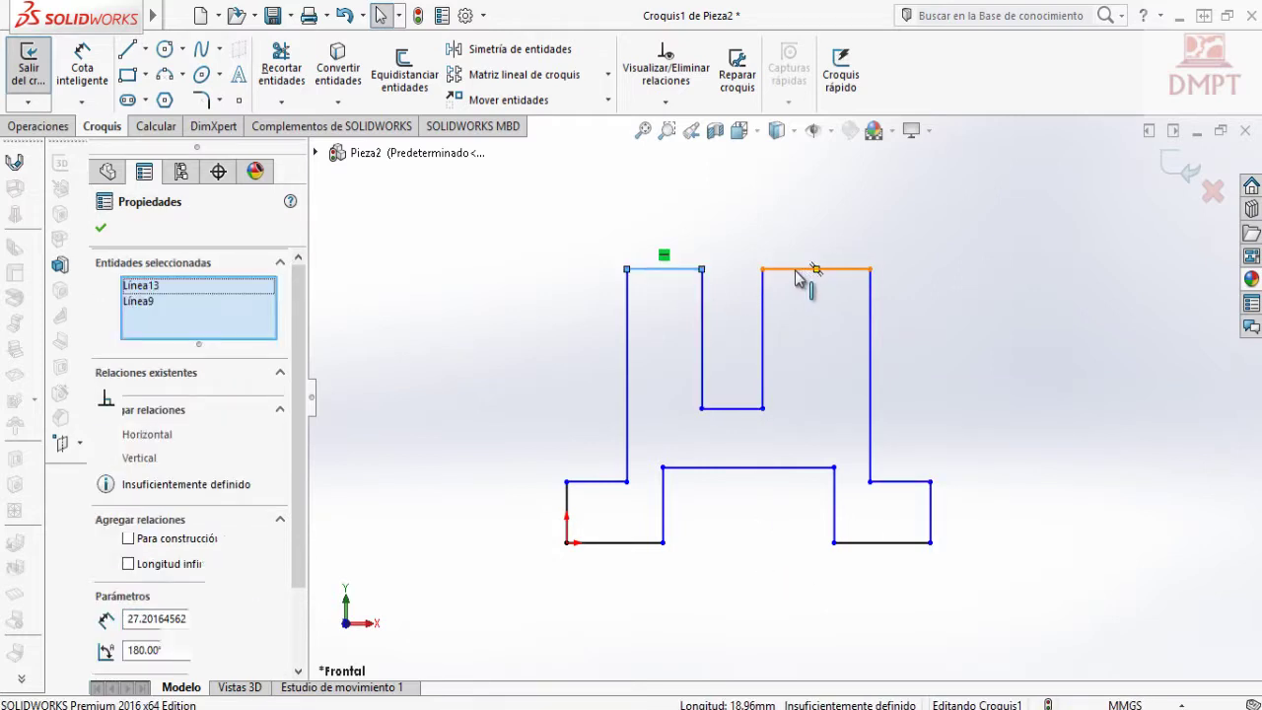
click(962, 190)
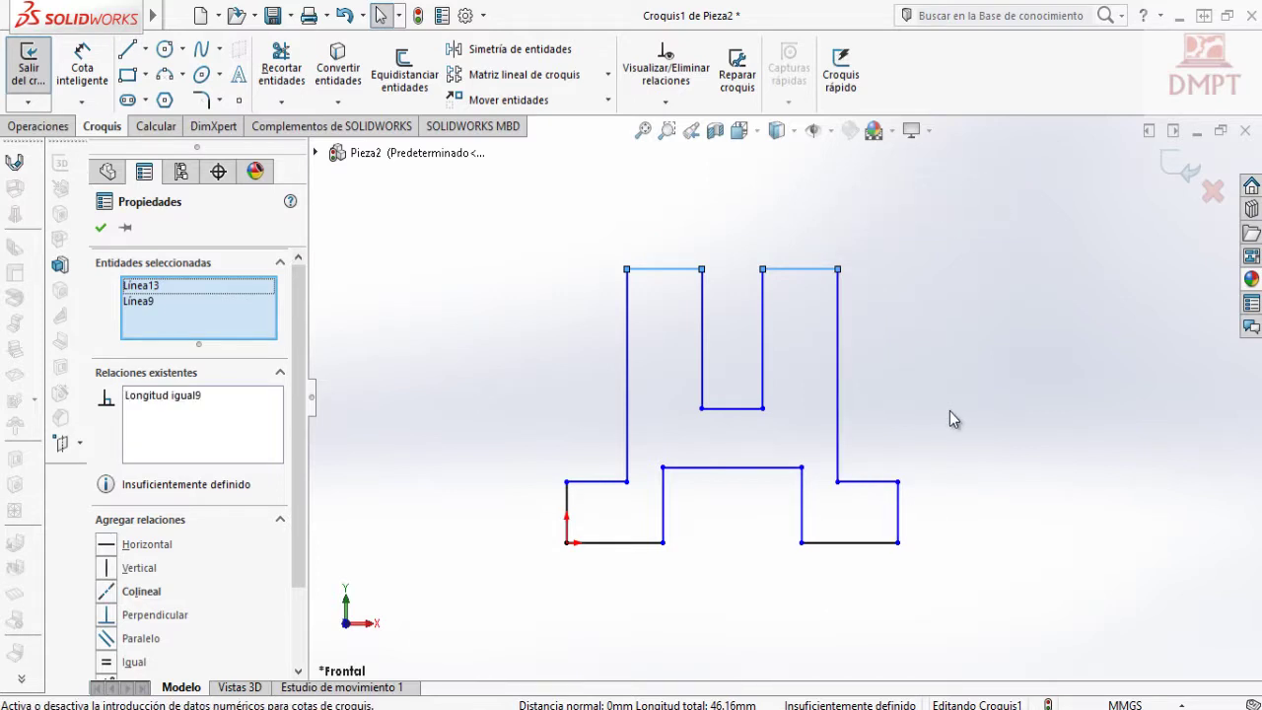
click(100, 227)
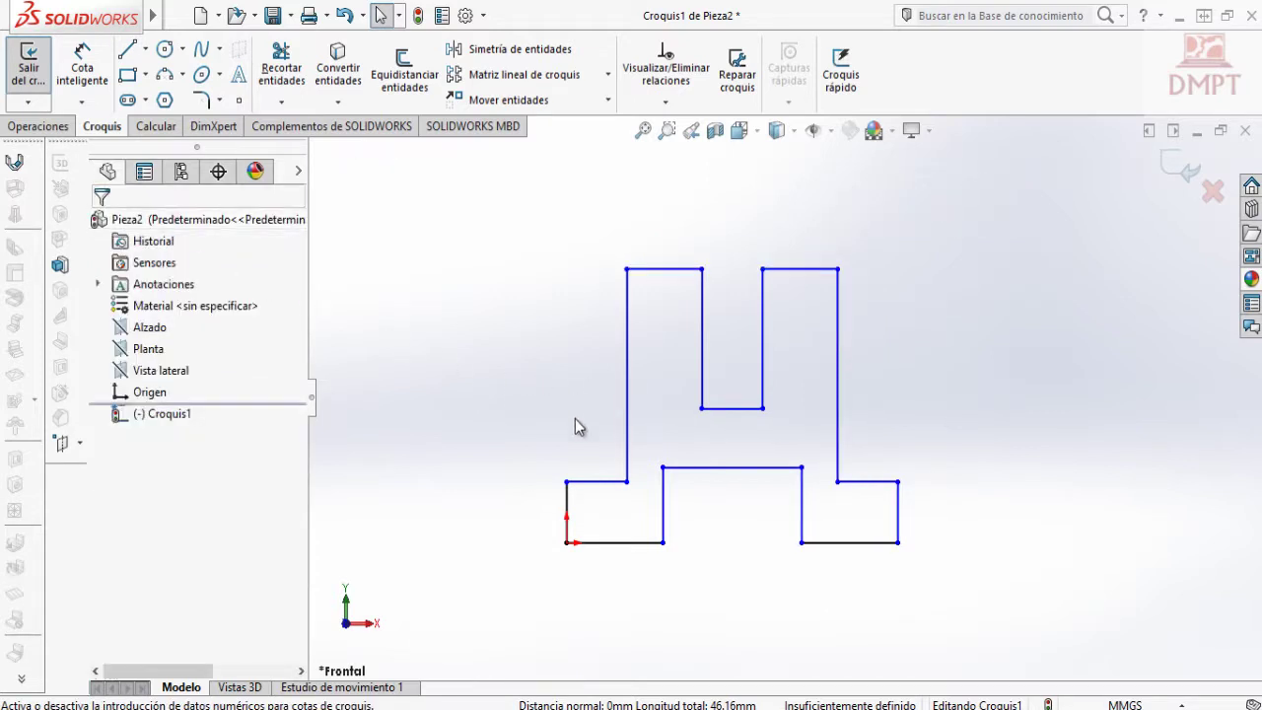
Dimension the left foot's outer vertical side at 13 mm with Smart Dimension, placing the dimension outside the profile.
right_drag(484, 274, 489, 267)
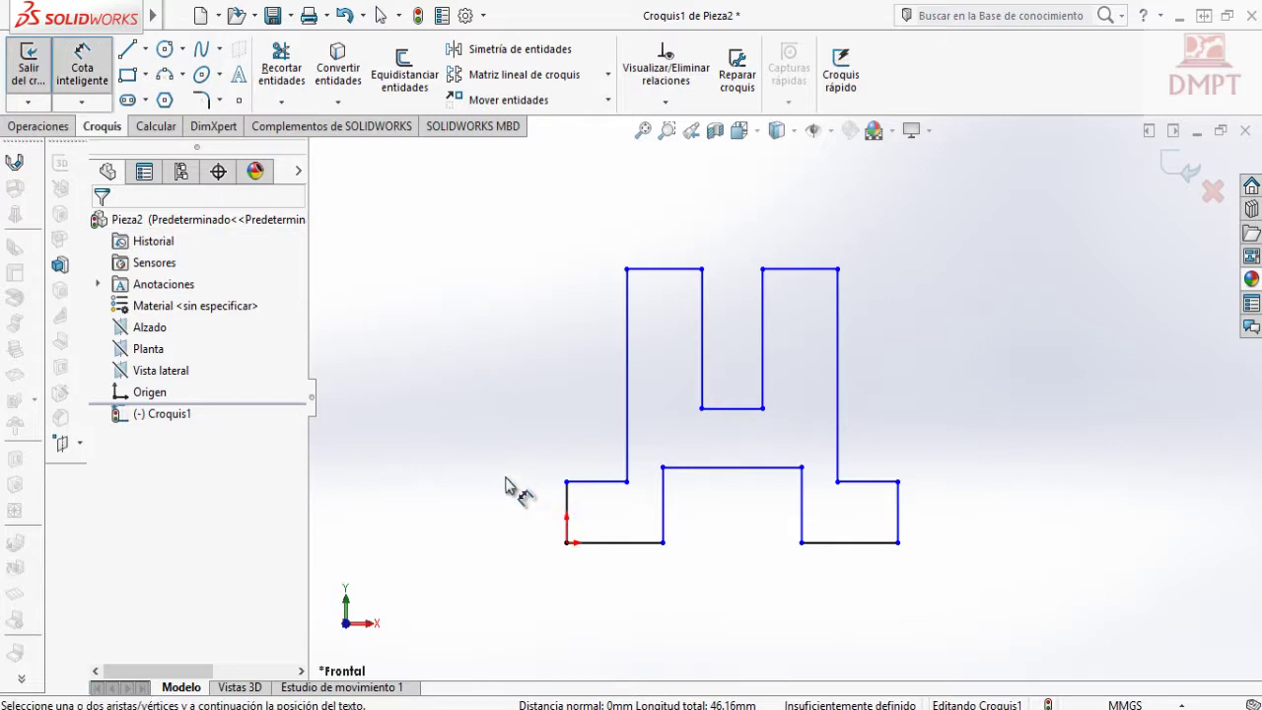
click(567, 508)
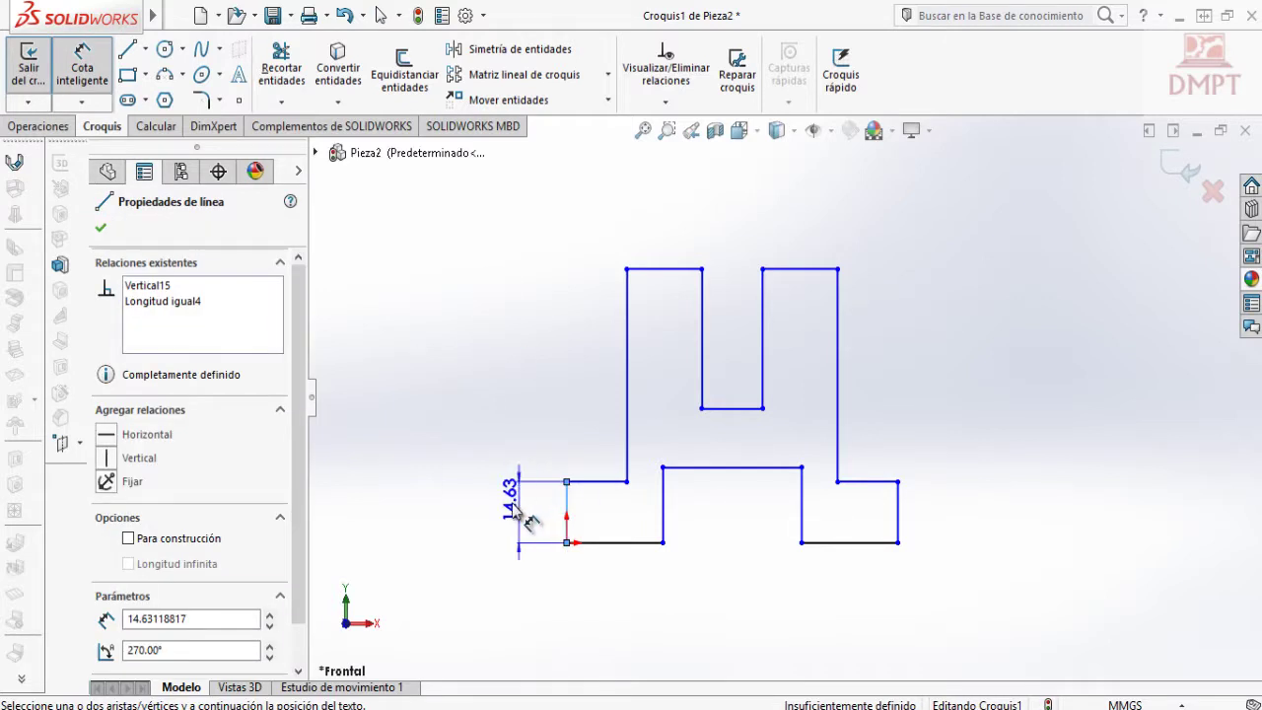
click(490, 514)
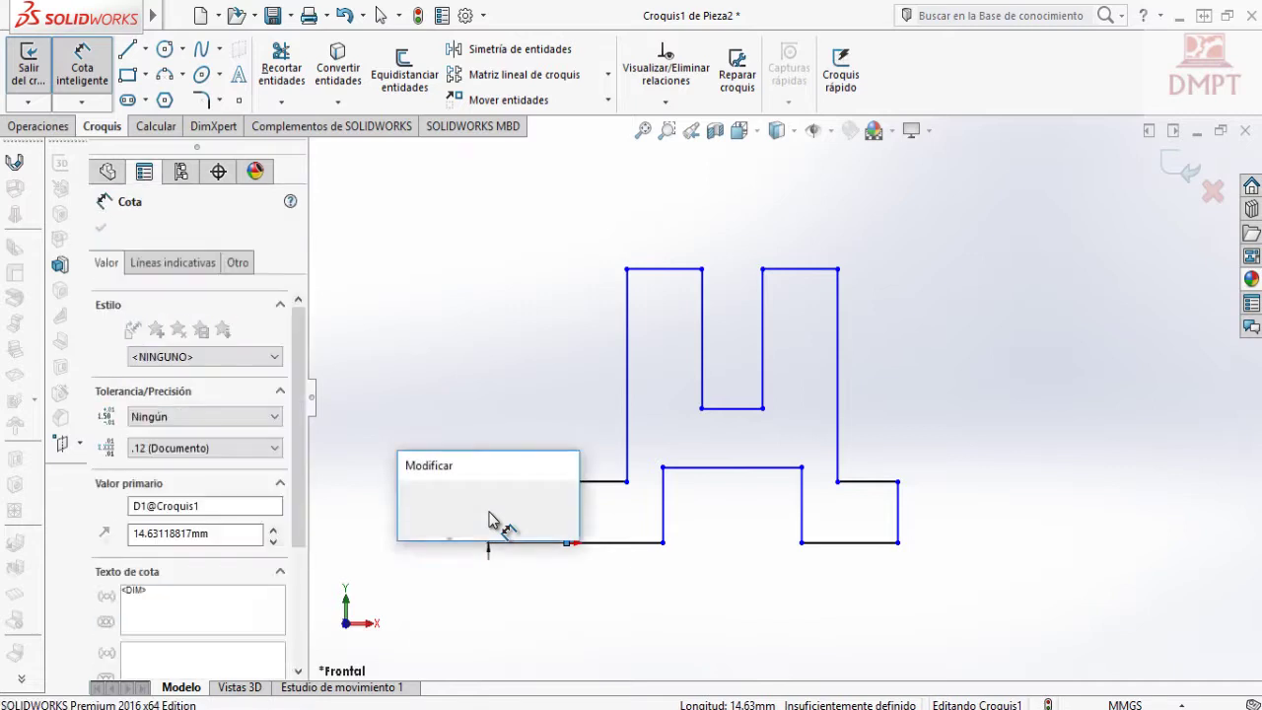
text(13)
key(Return)
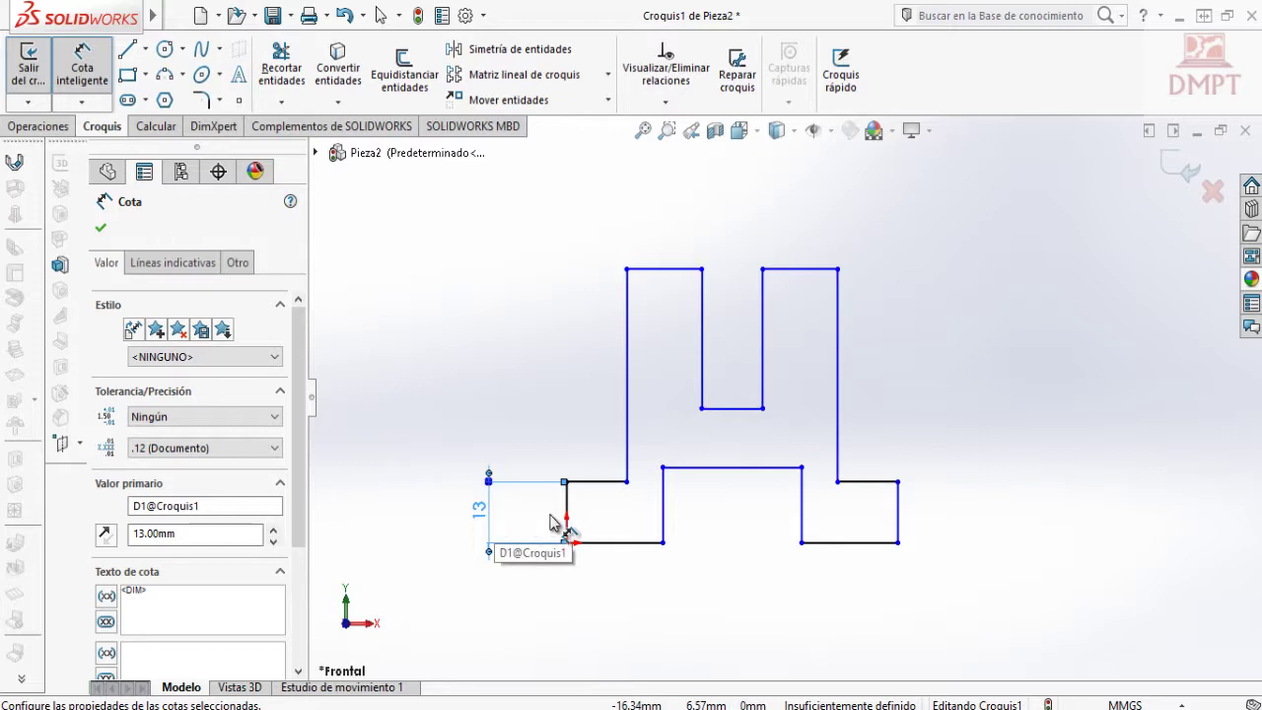
Dimension the right foot's bottom edge, placing the dimension below the profile and accepting its current length.
click(848, 542)
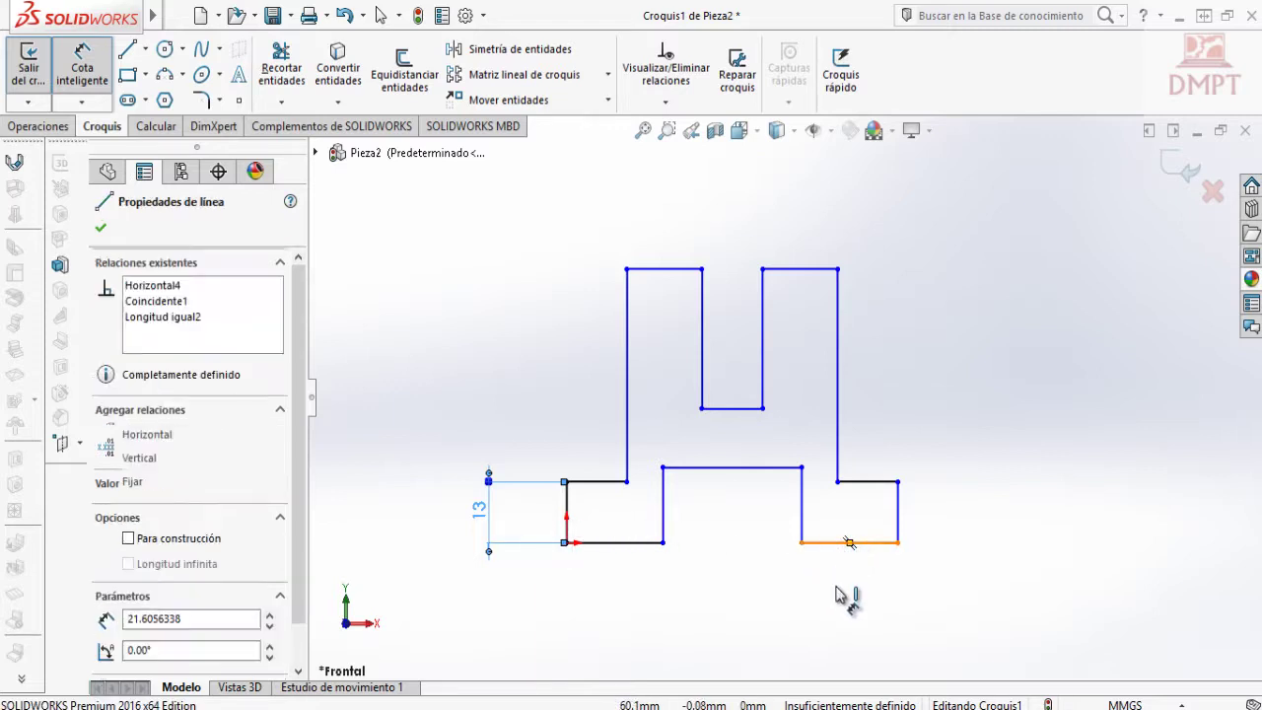
click(854, 592)
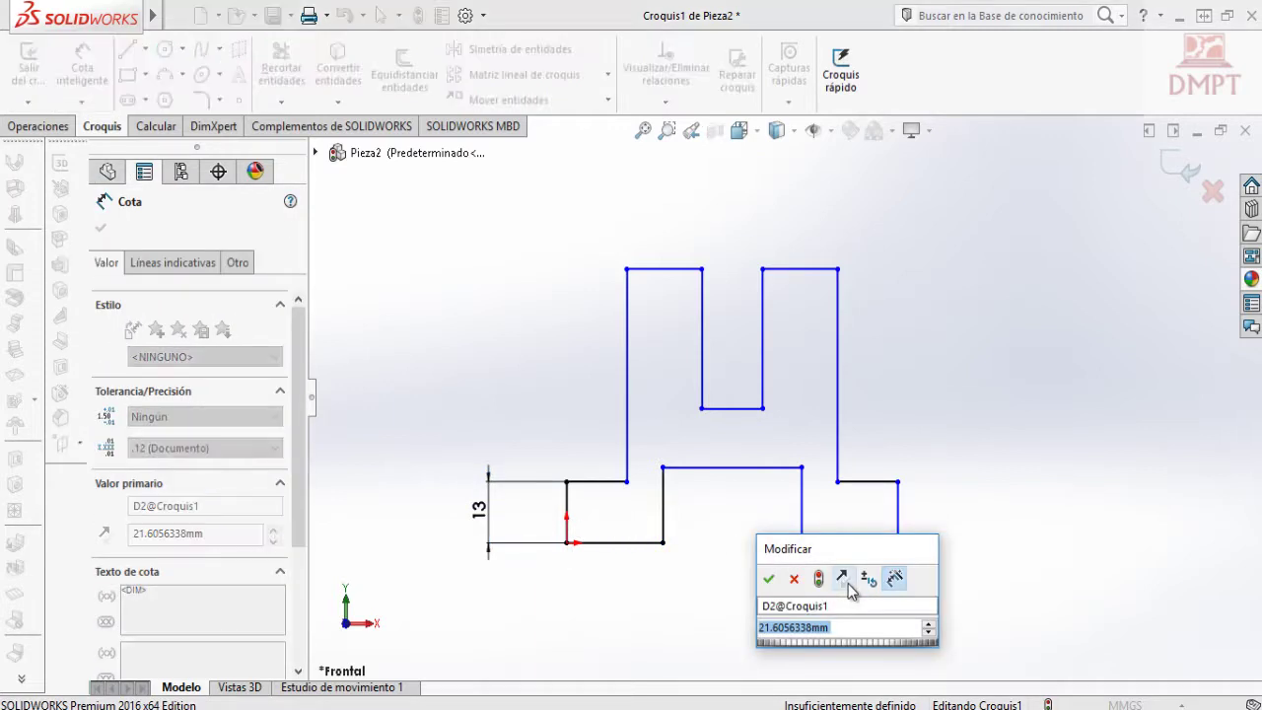
key(Return)
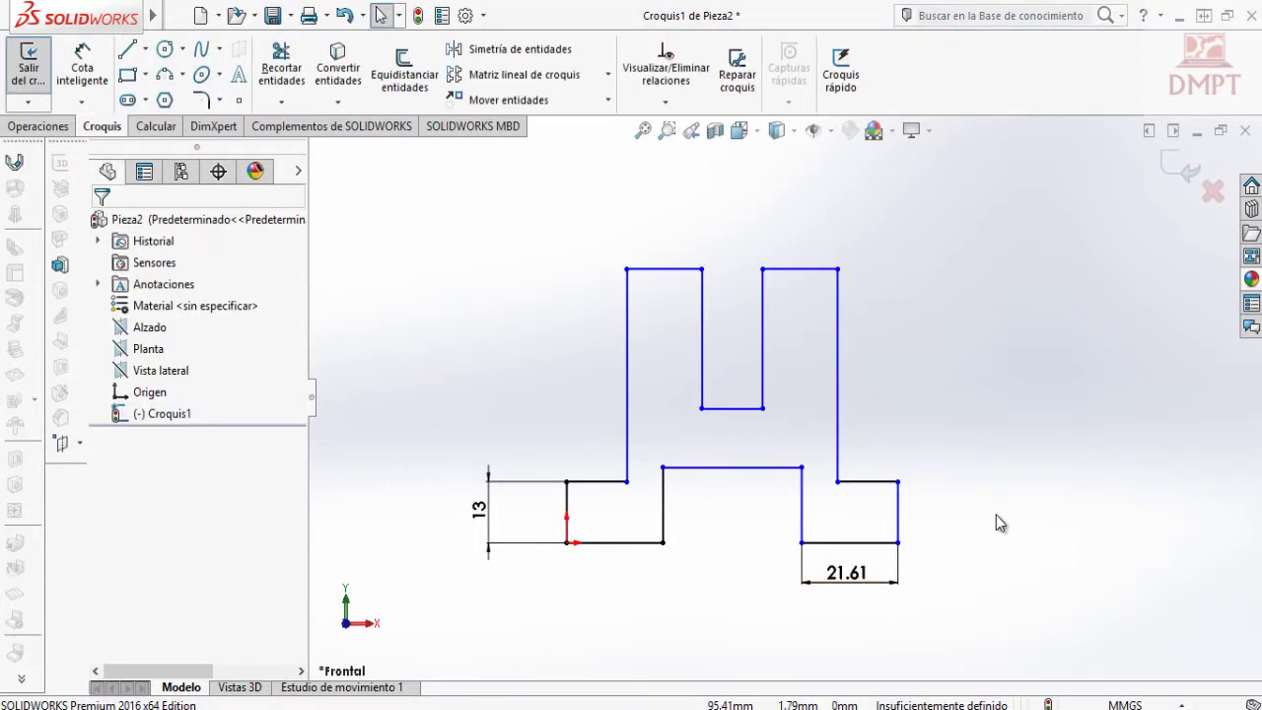
Dimension the left shelf's horizontal edge at 25 mm with Smart Dimension, placing the dimension above the profile.
right_drag(996, 515, 1006, 398)
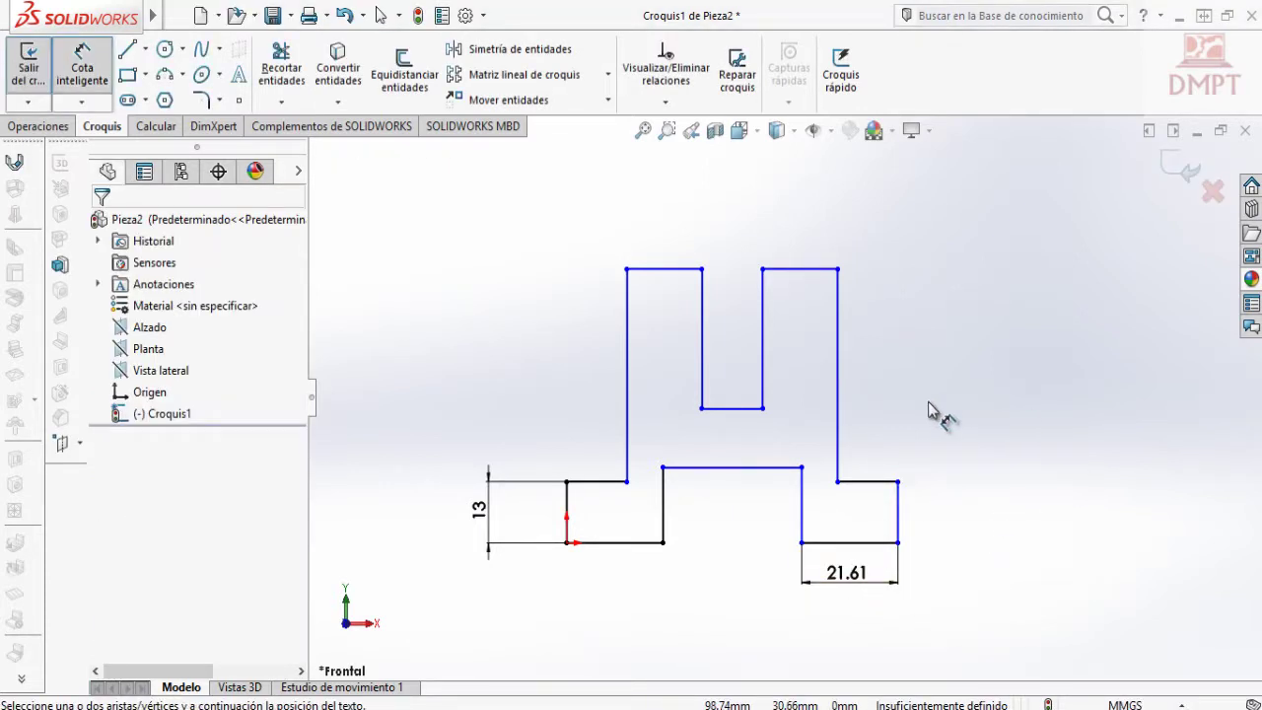
click(596, 482)
click(595, 229)
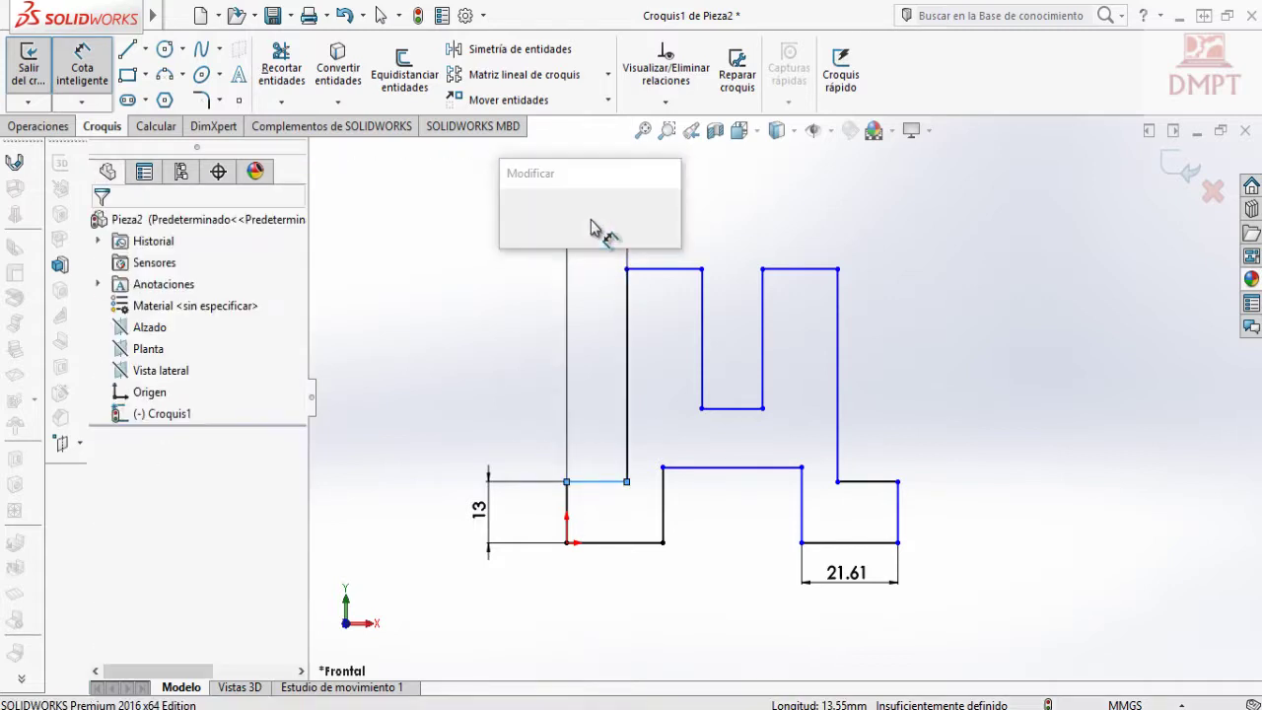
text(25)
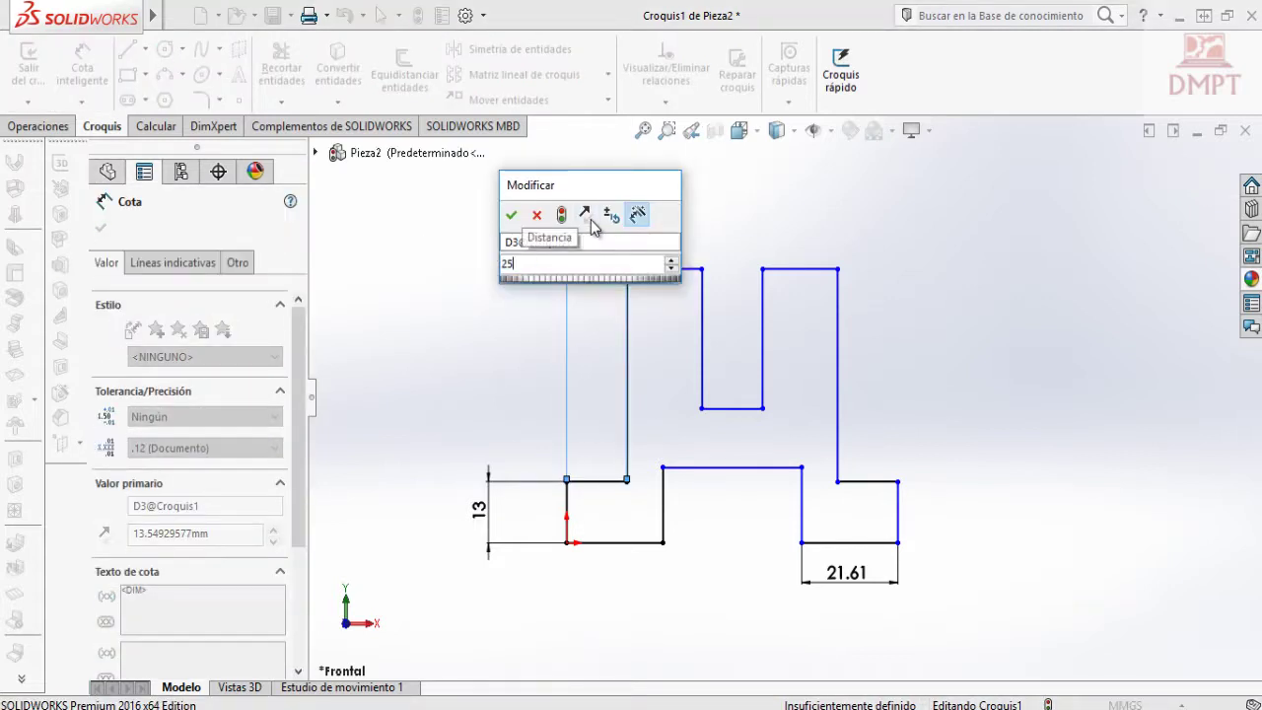
key(Return)
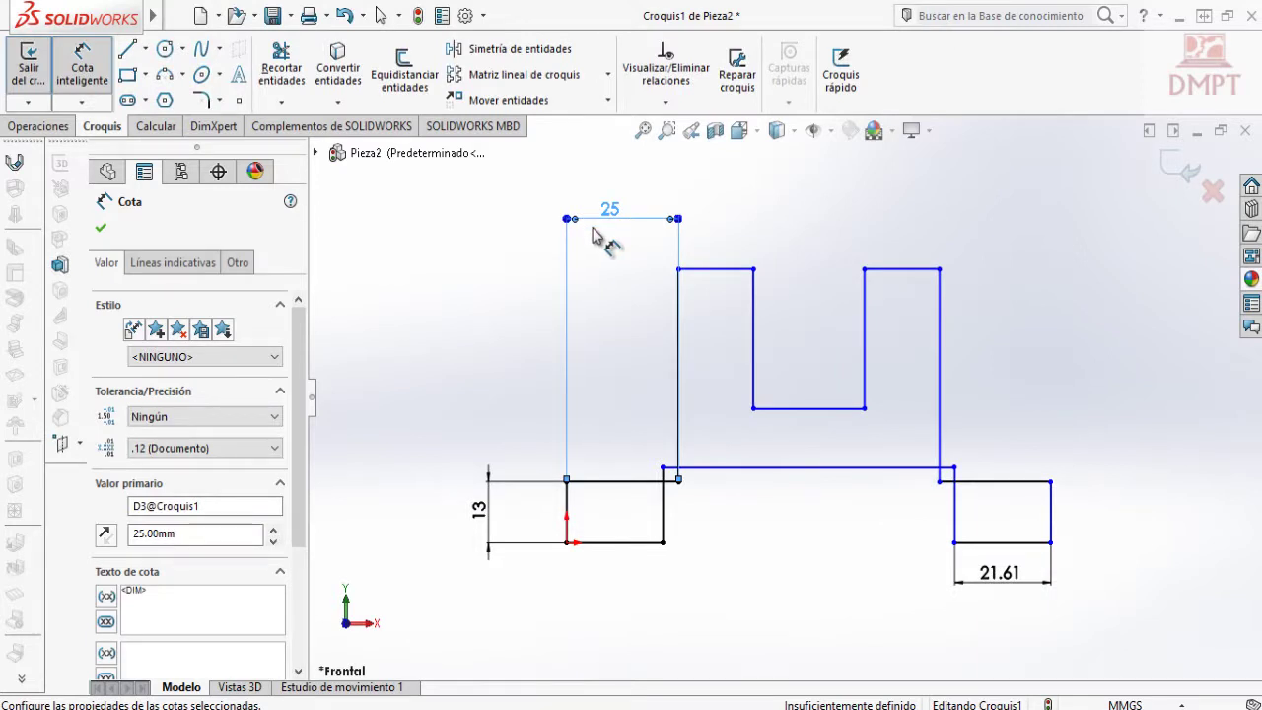
key(Escape)
Set the length of the right foot's bottom edge to 39 mm.
double_click(989, 574)
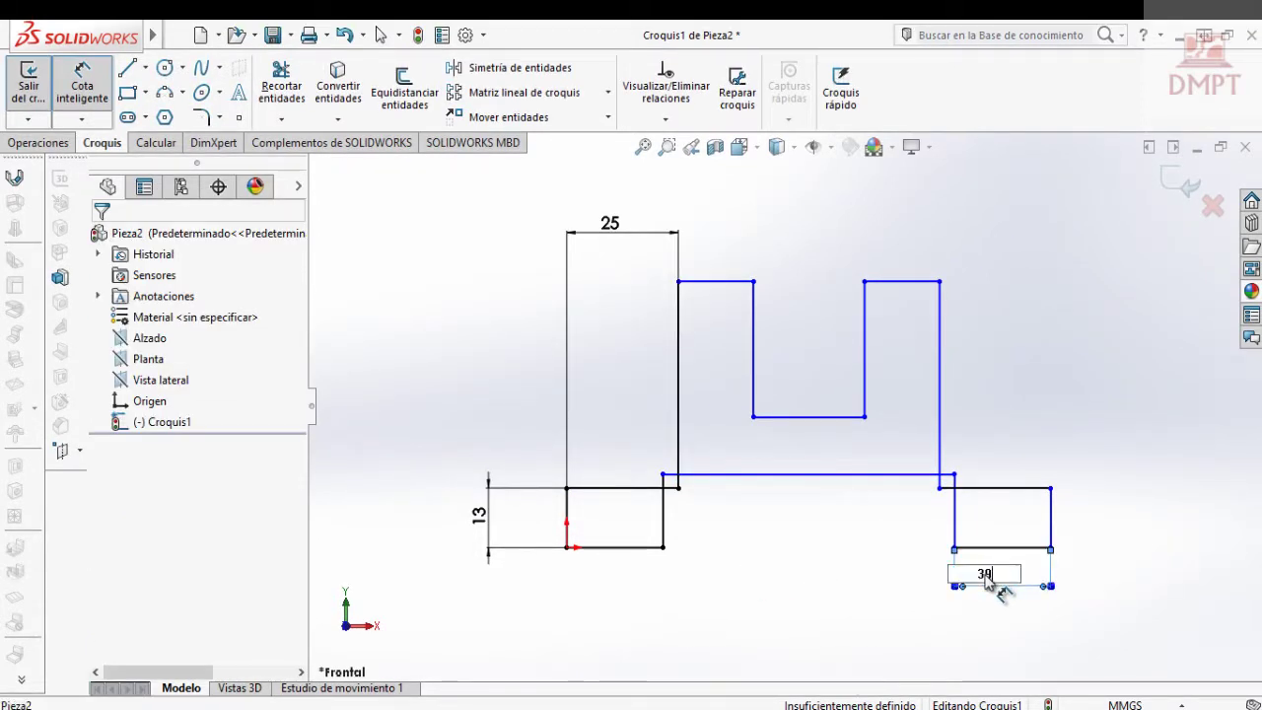
key(Return)
click(1026, 460)
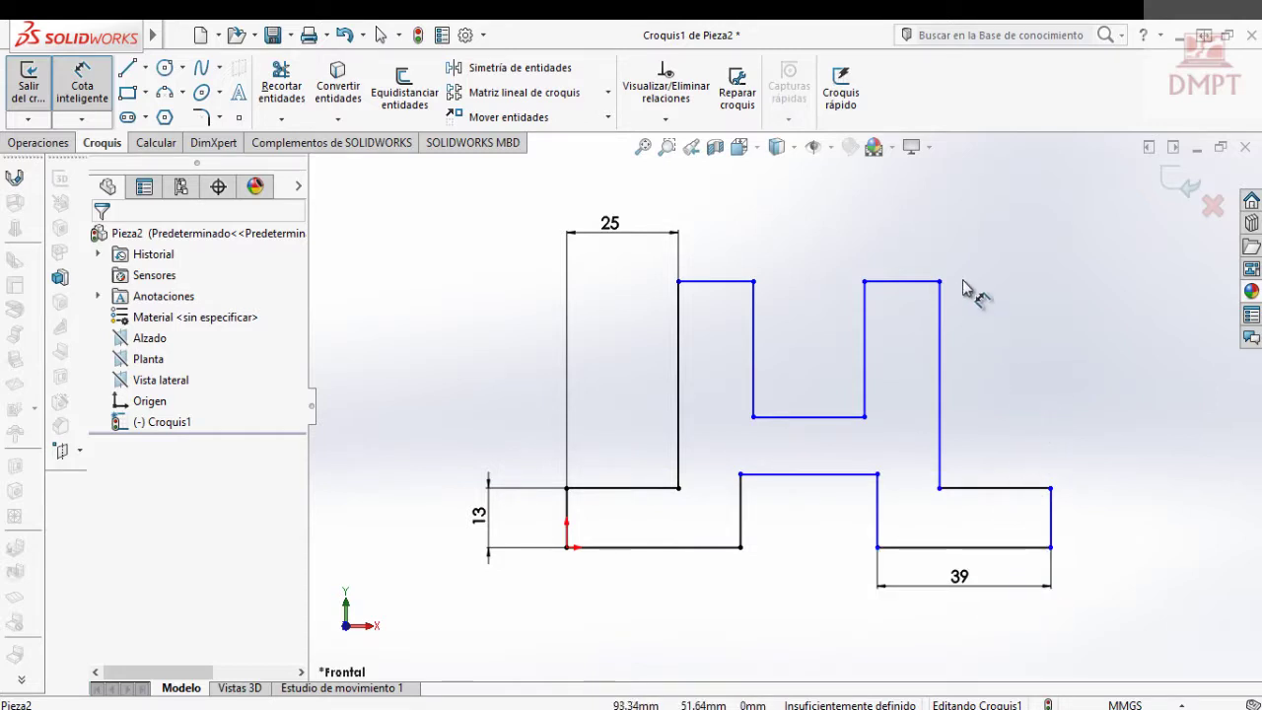
Dimension the overall height between the right upright's top and the right foot's bottom edge at 64 mm.
click(927, 282)
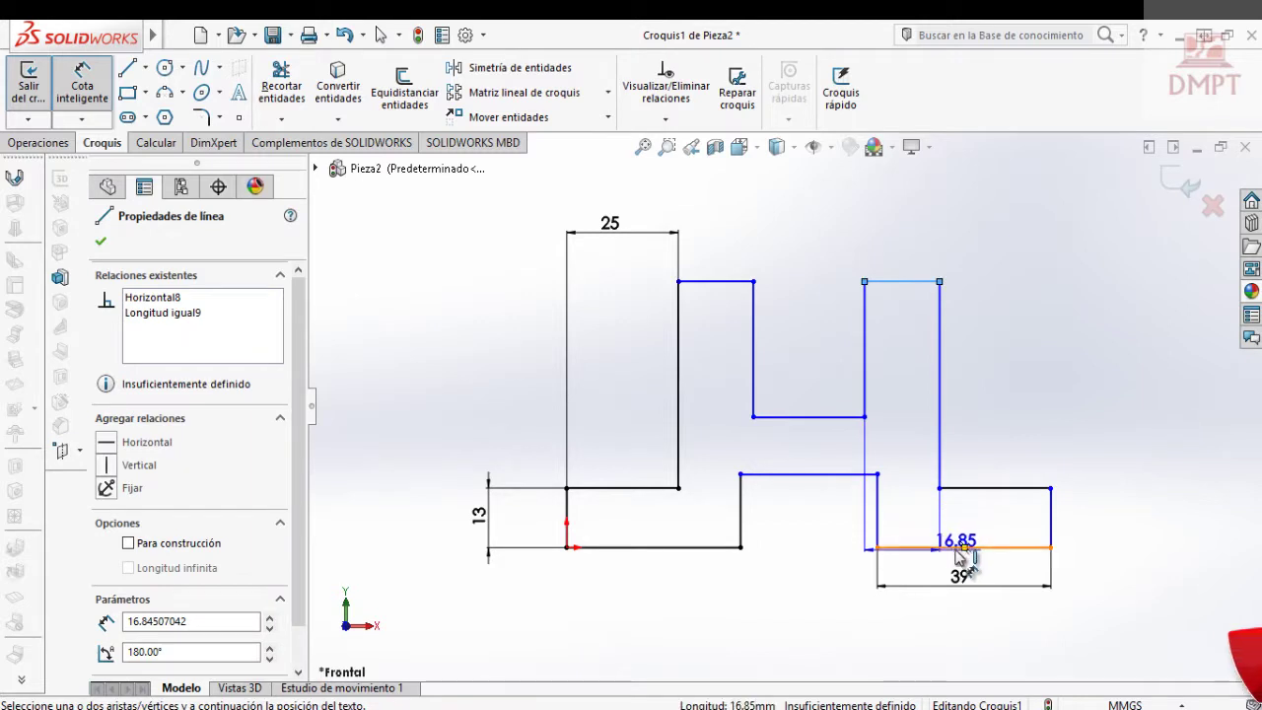
click(955, 548)
click(1129, 455)
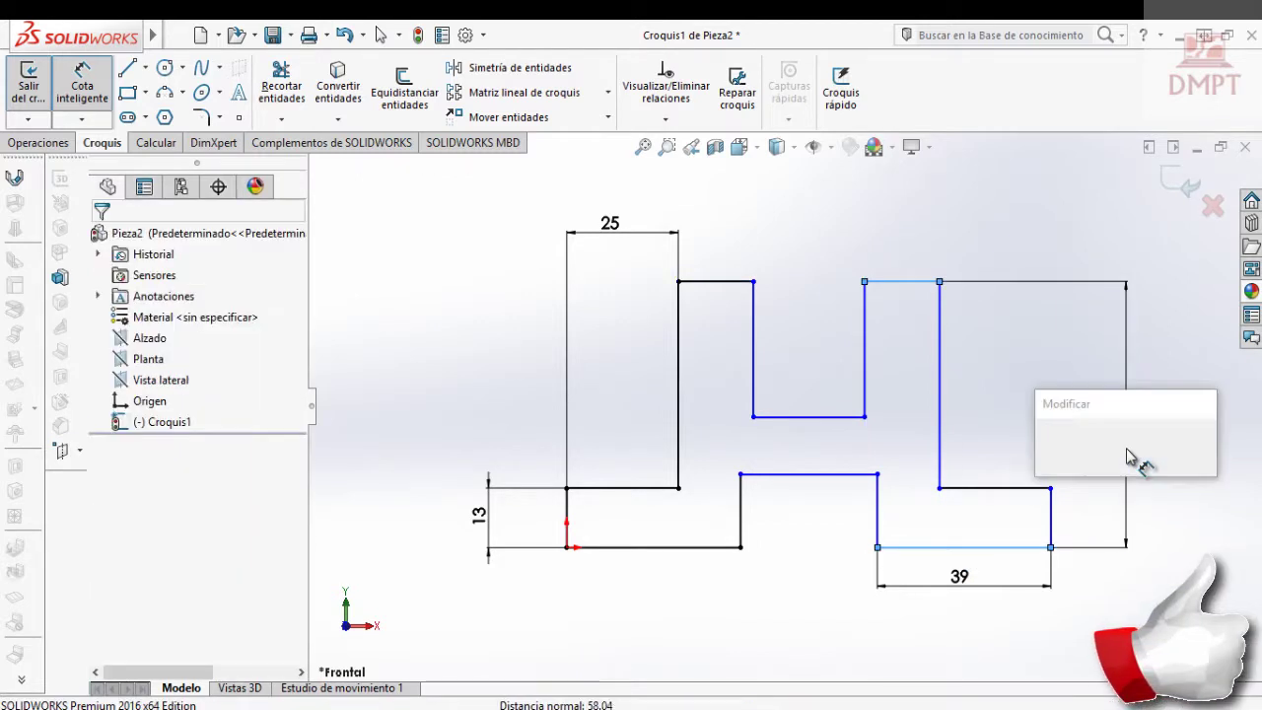
text(64)
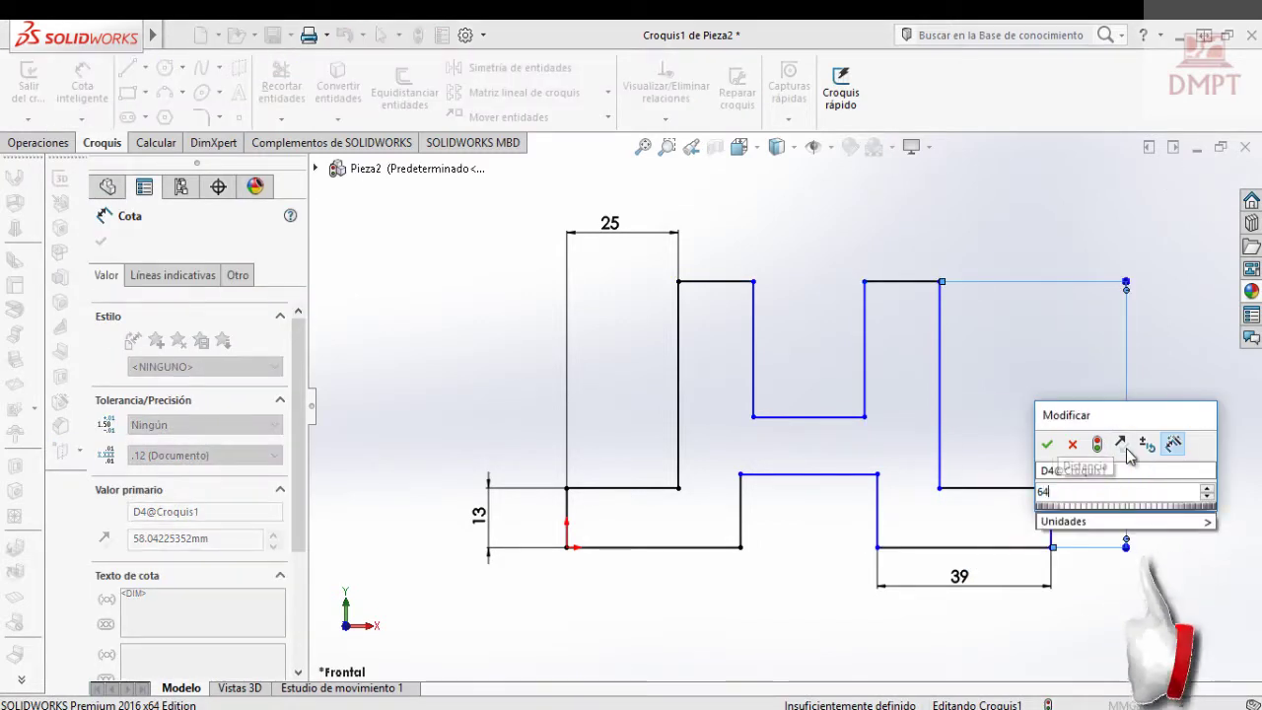
key(Return)
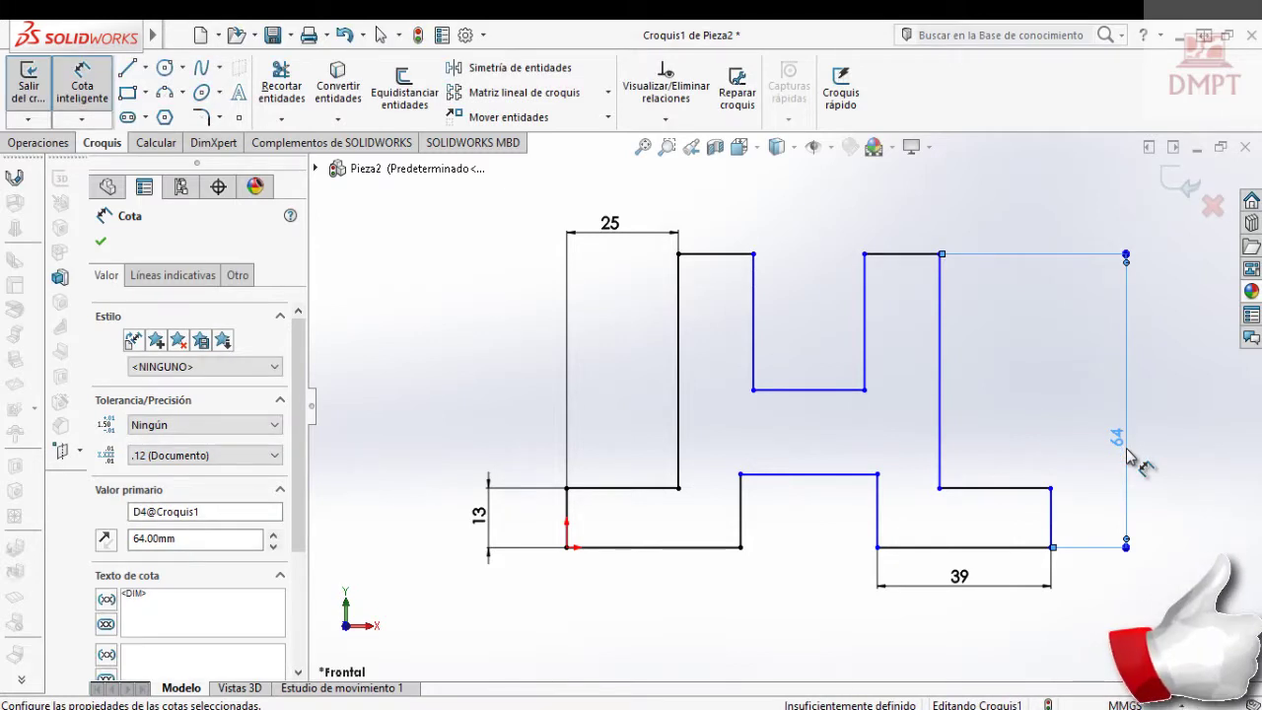
Dimension the bottom recess's left vertical side at 17 mm, placing the dimension inside the recess.
click(743, 531)
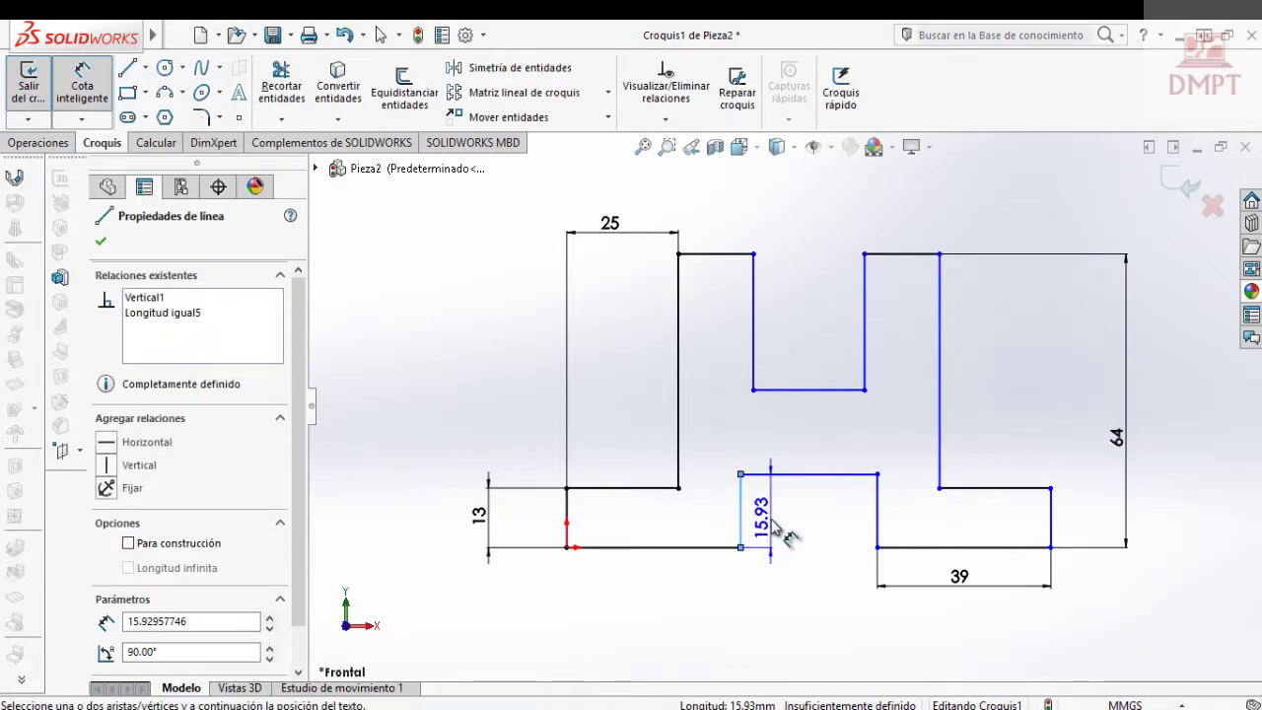
click(788, 535)
text(17)
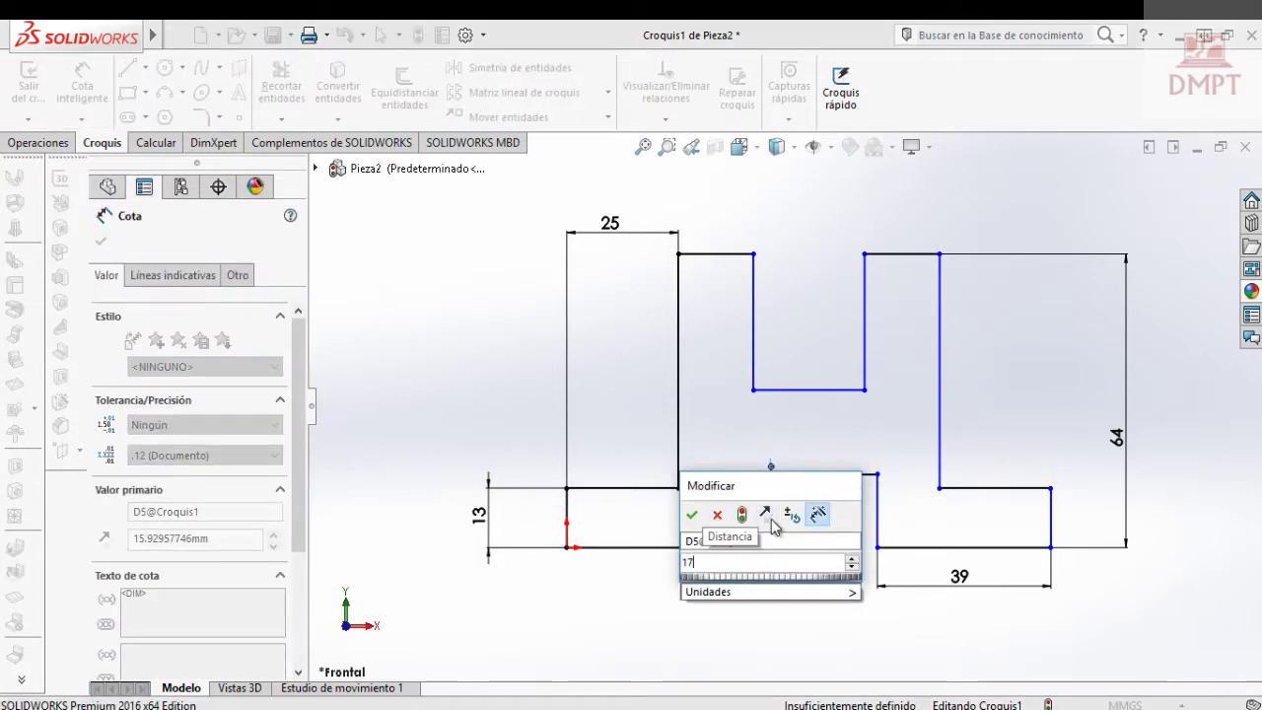
key(Return)
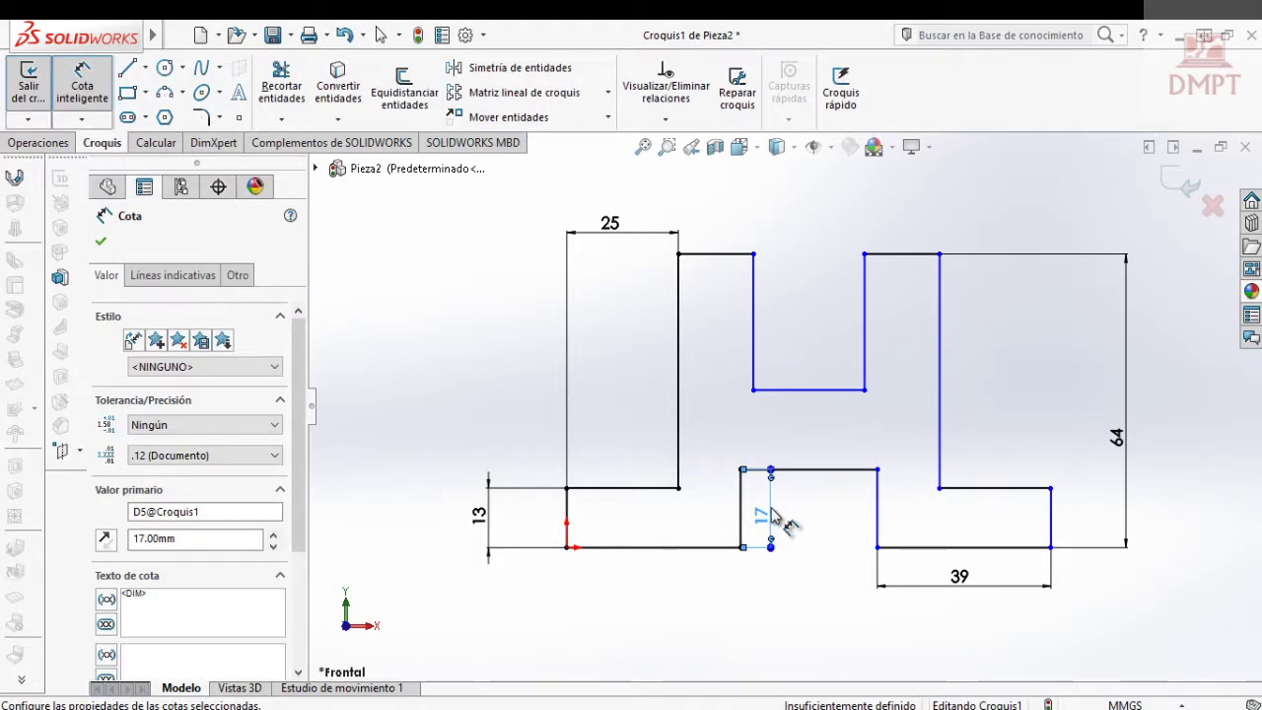
Dimension the distance between the bottom recess's upper edge and the upper slot's floor at 13 mm.
click(818, 470)
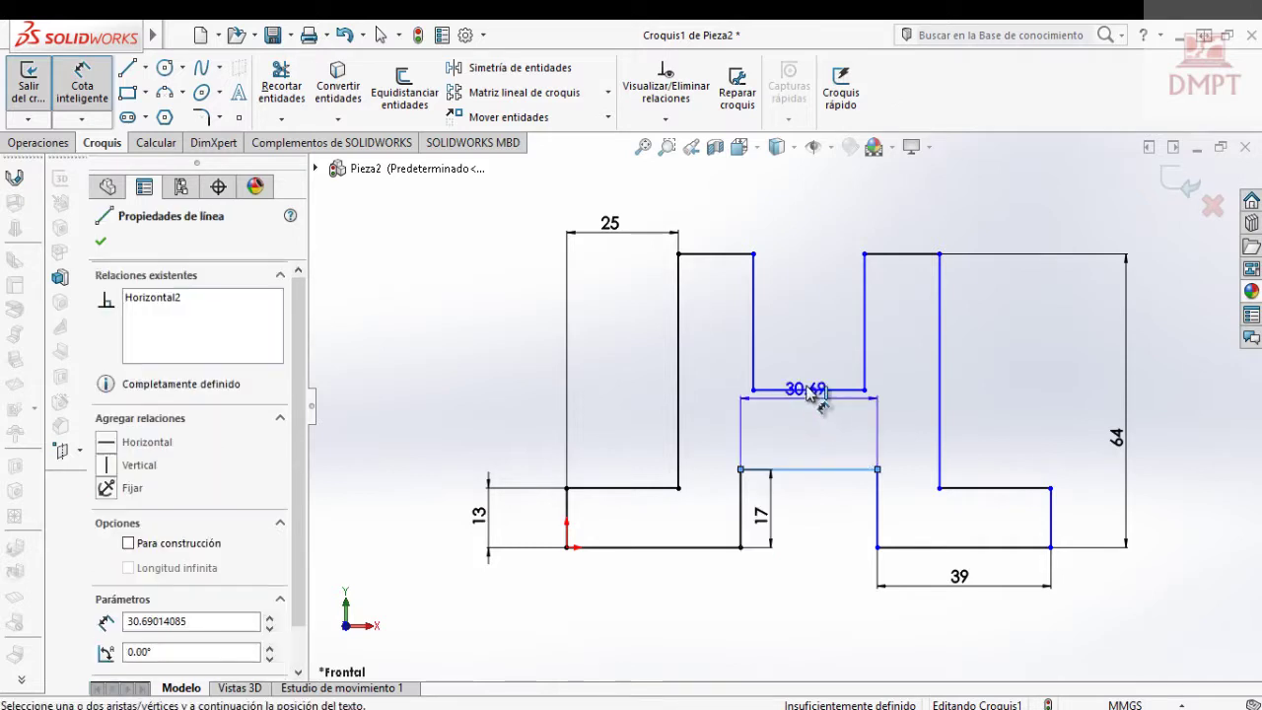
click(810, 389)
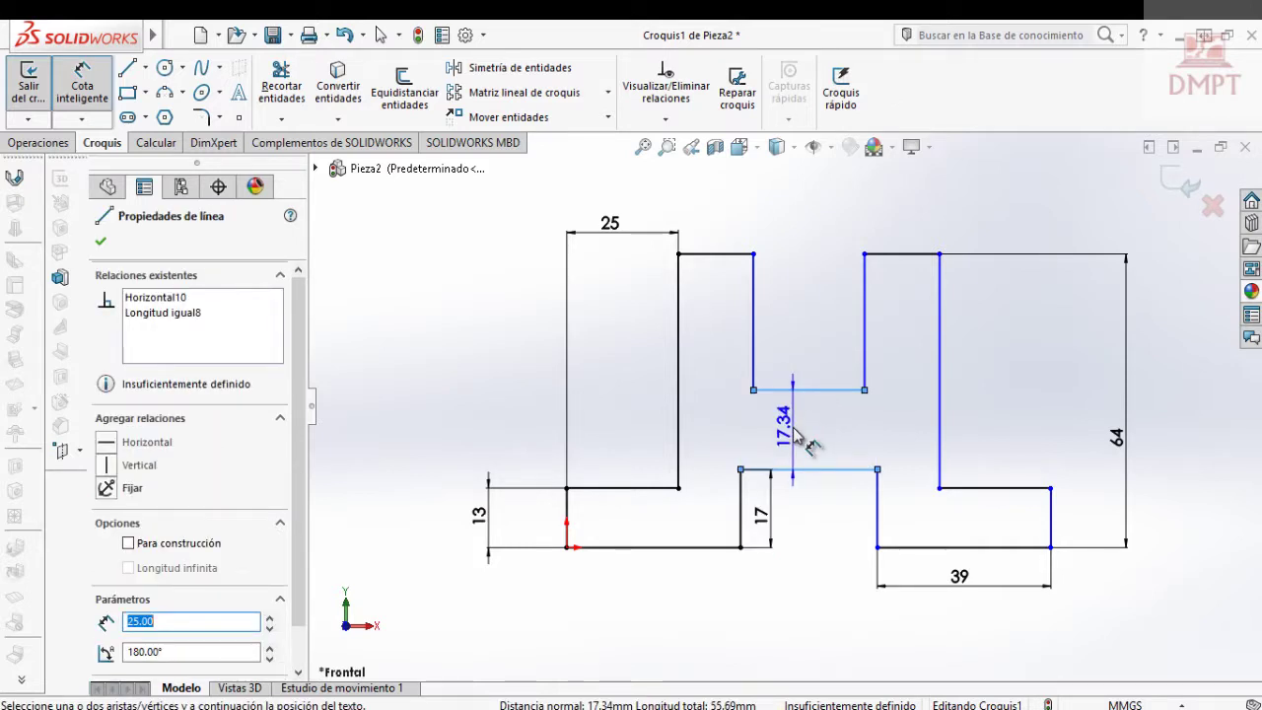
click(661, 438)
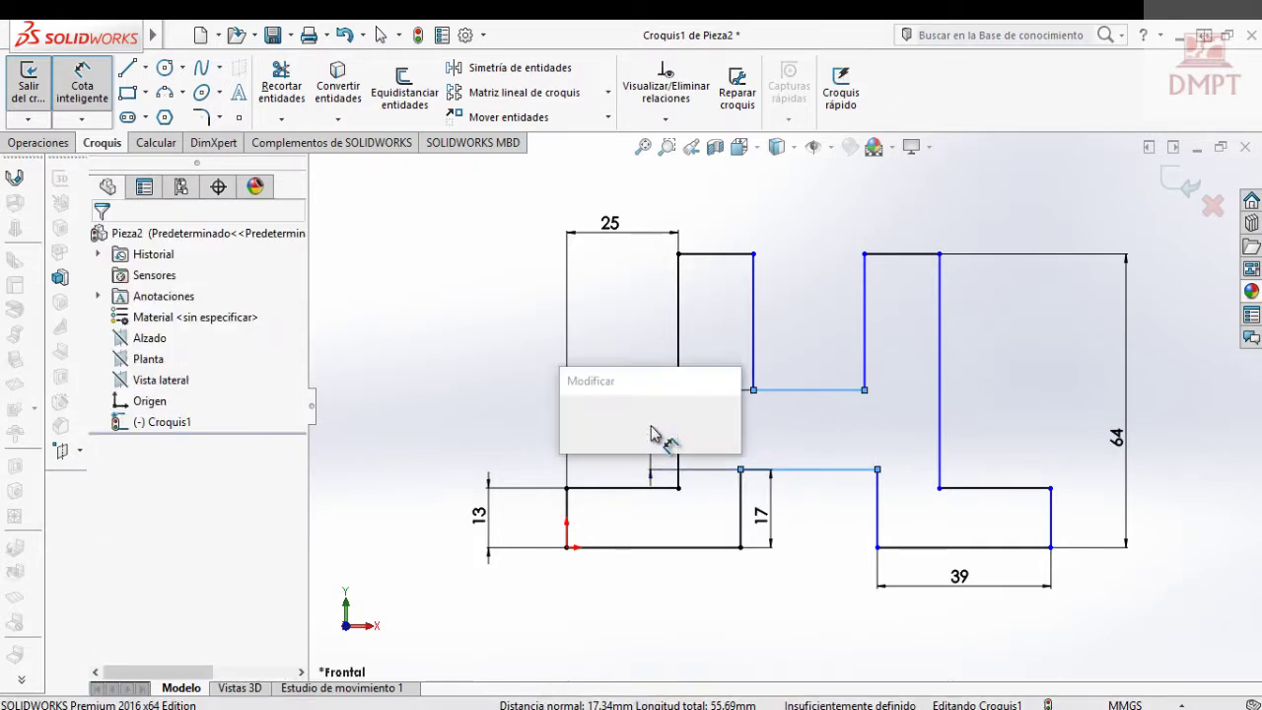
text(13)
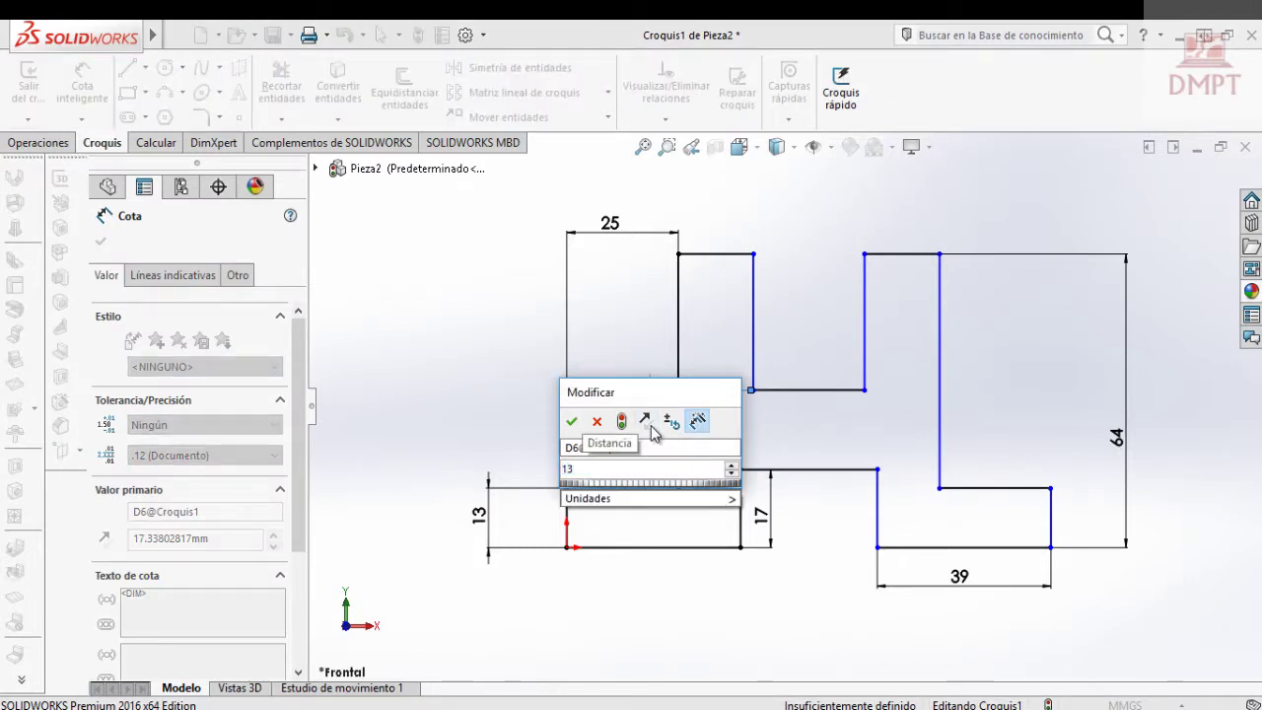
key(Return)
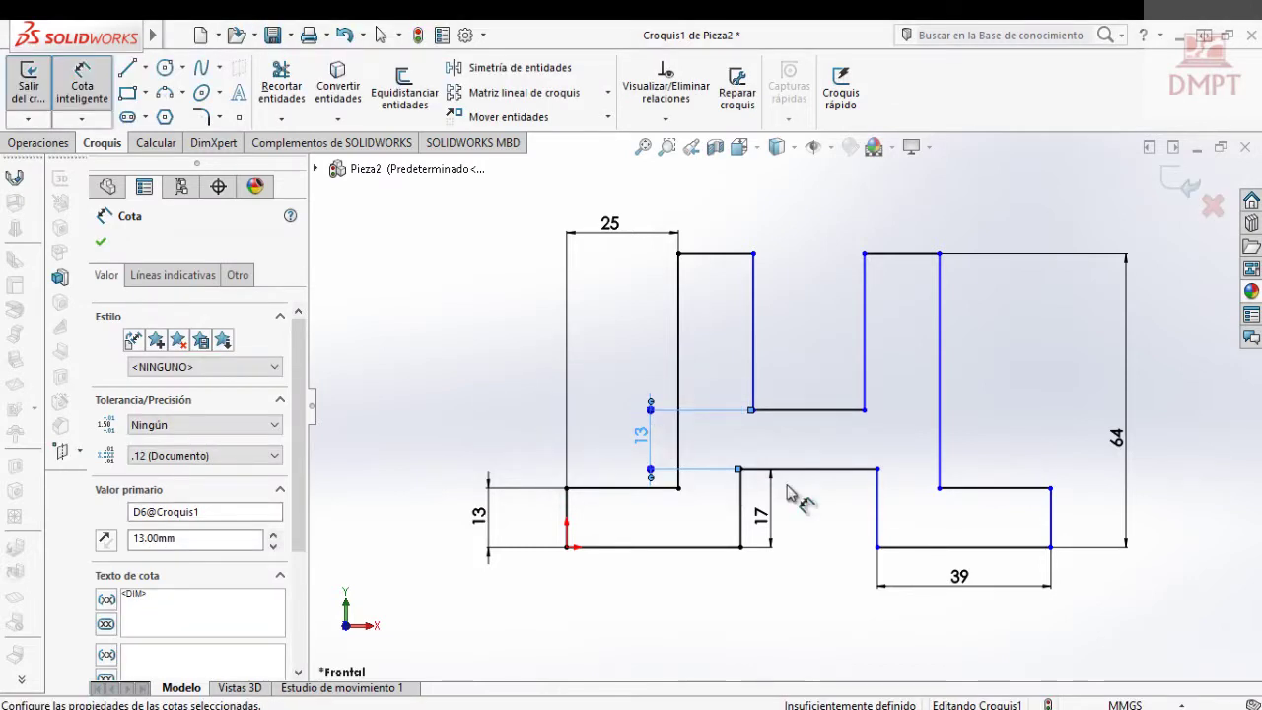
Dimension the bottom recess's width at 35 mm, placing the dimension below the profile, and end dimensioning.
click(837, 470)
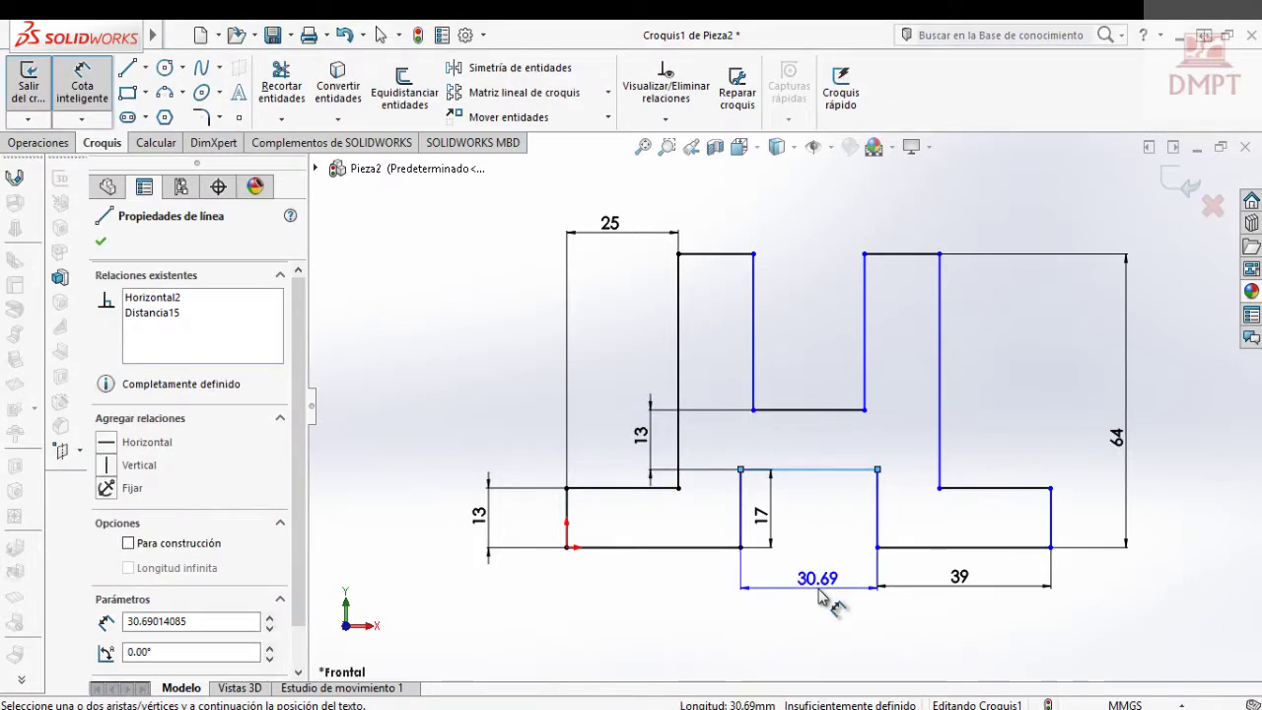
click(818, 594)
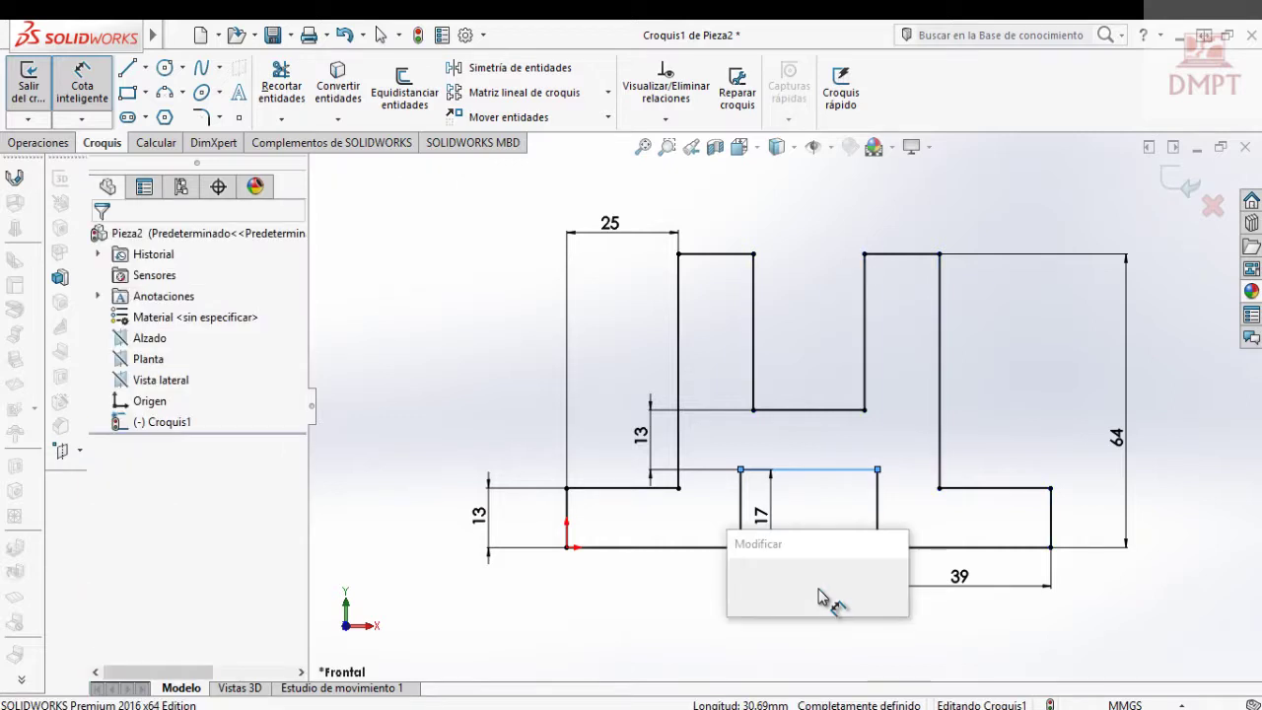
text(35)
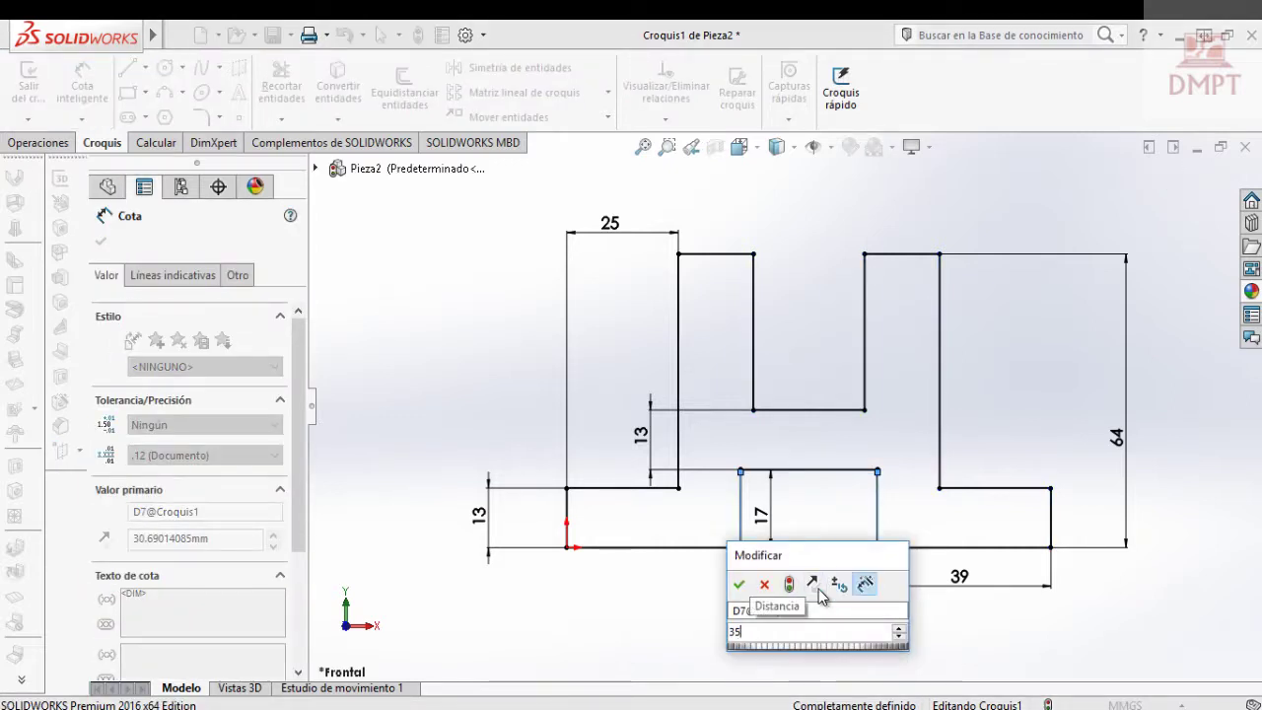
key(Return)
key(Escape)
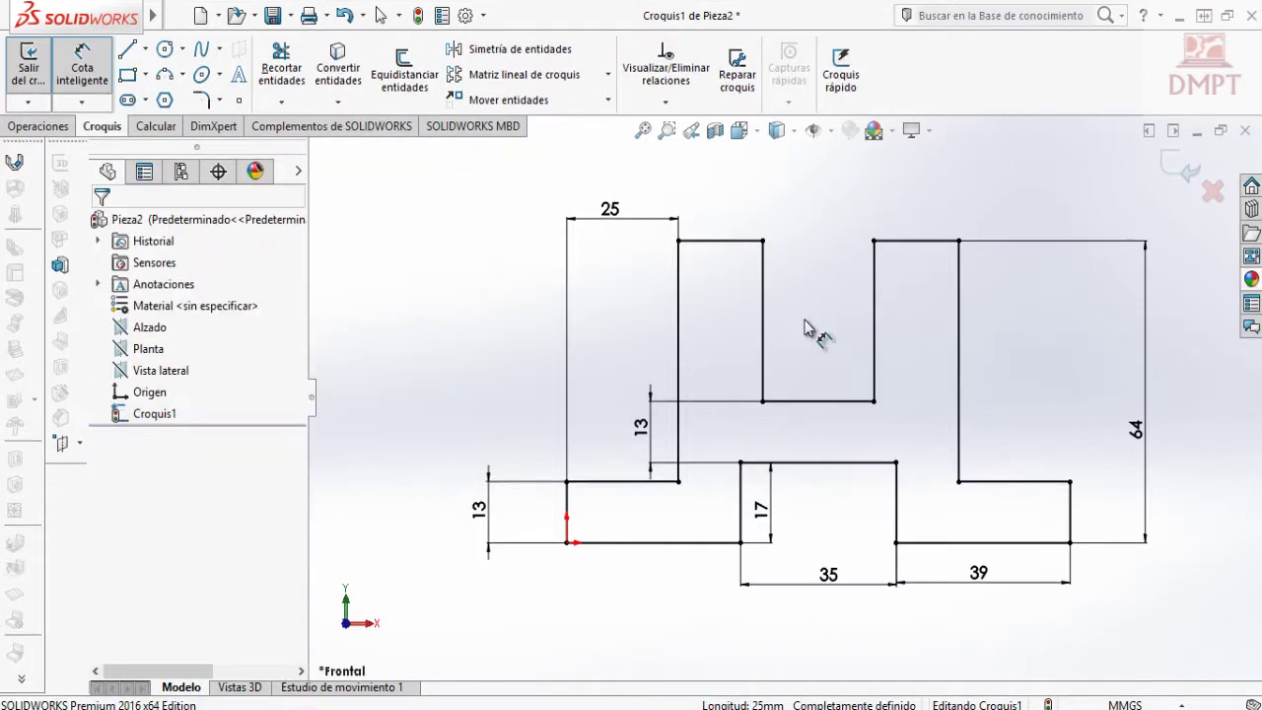
Exit the sketch and extrude the profile 32 mm as a boss with the Plano medio (mid-plane) end condition.
click(1185, 175)
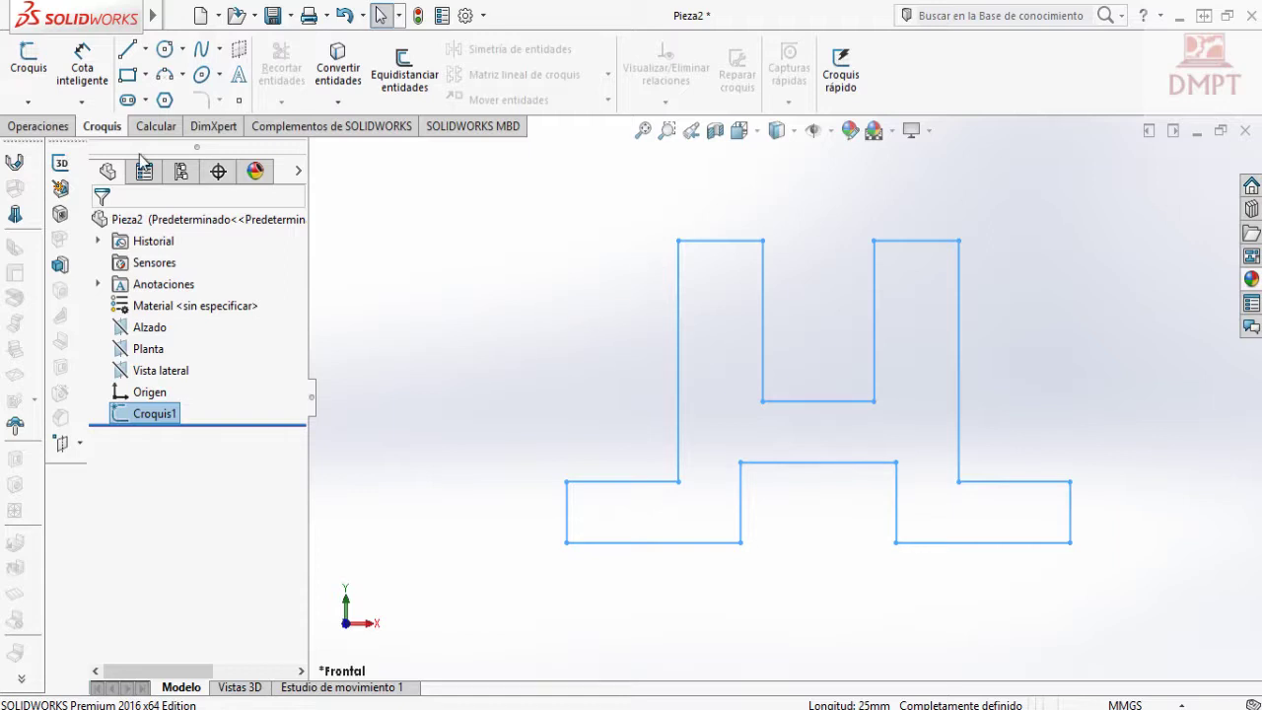
click(38, 126)
click(41, 67)
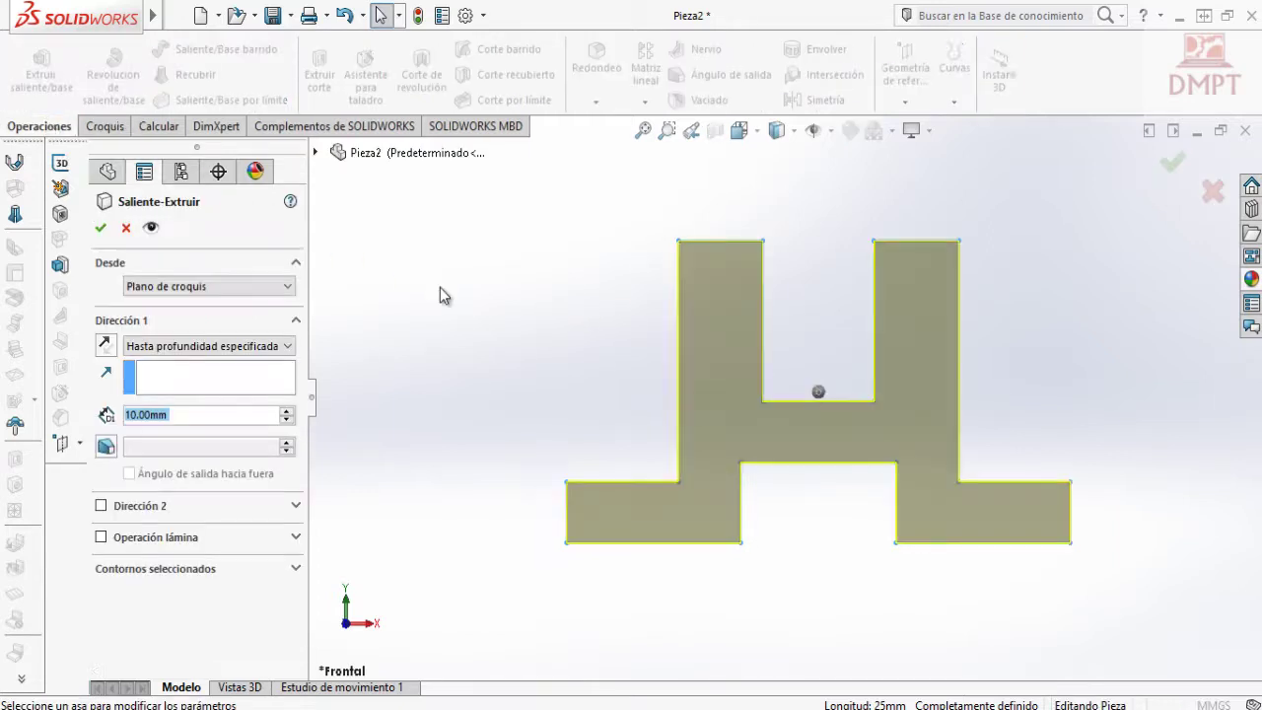
click(211, 347)
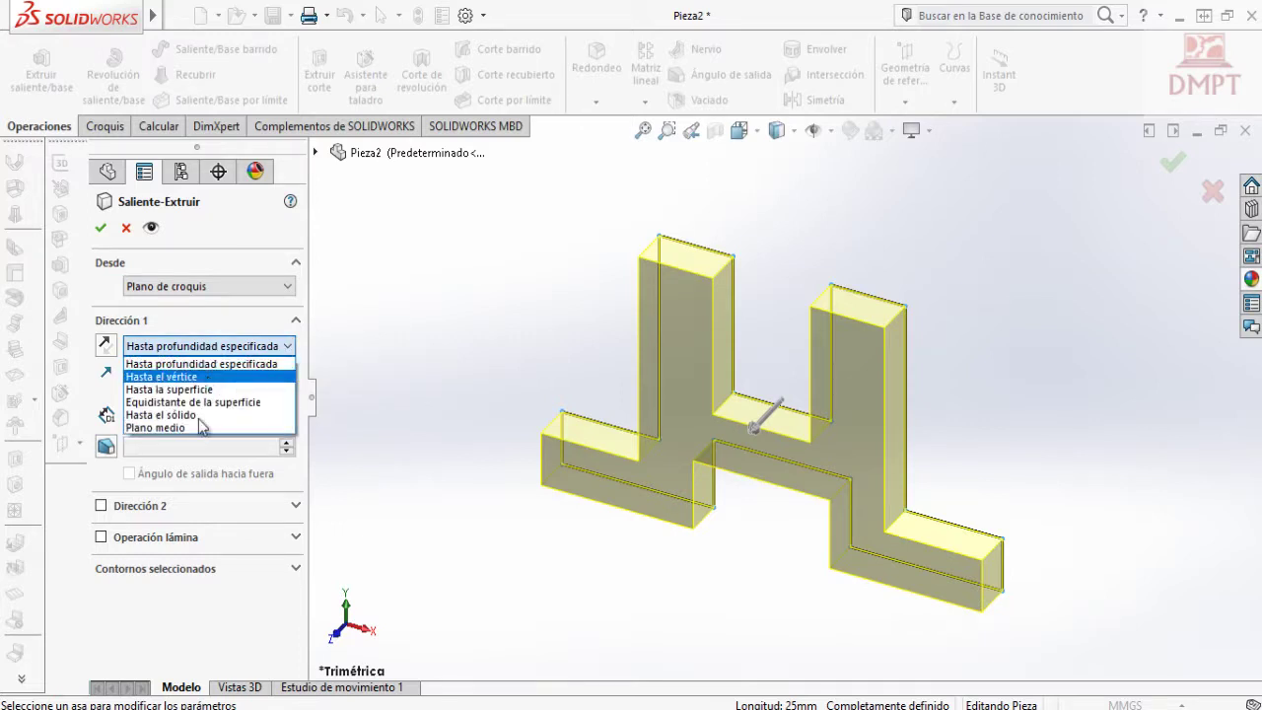
click(168, 428)
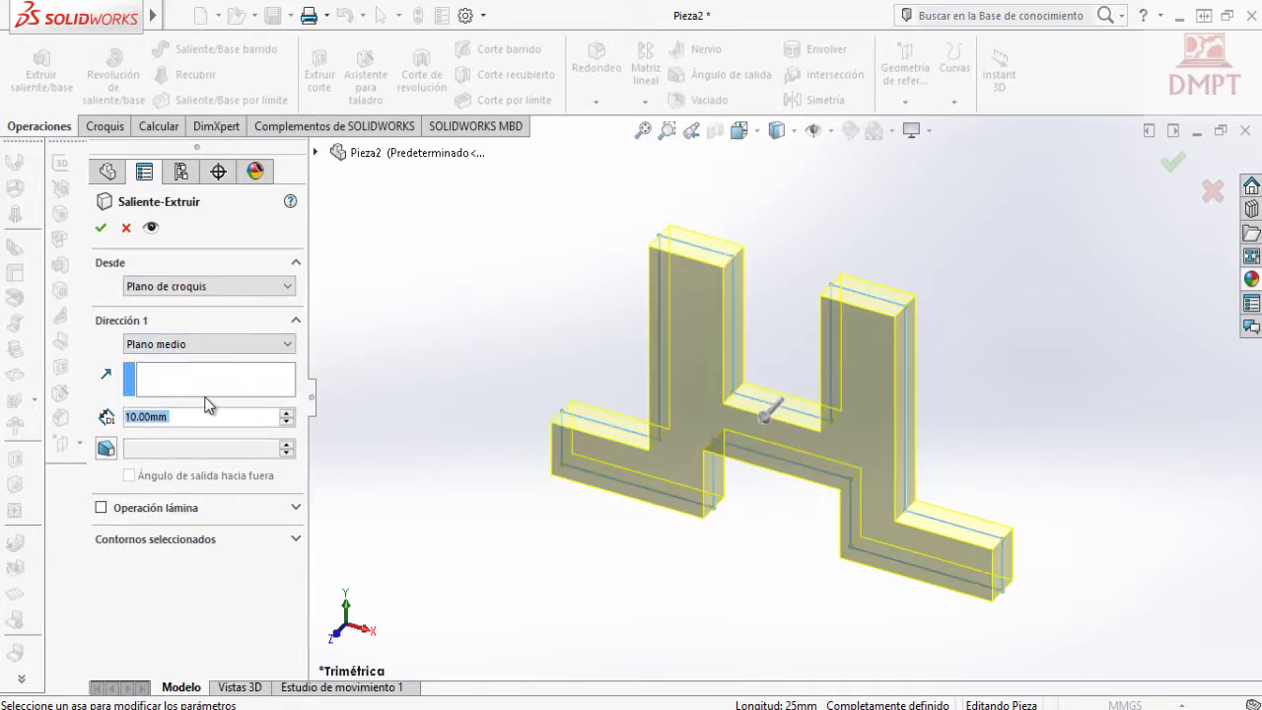
text(32)
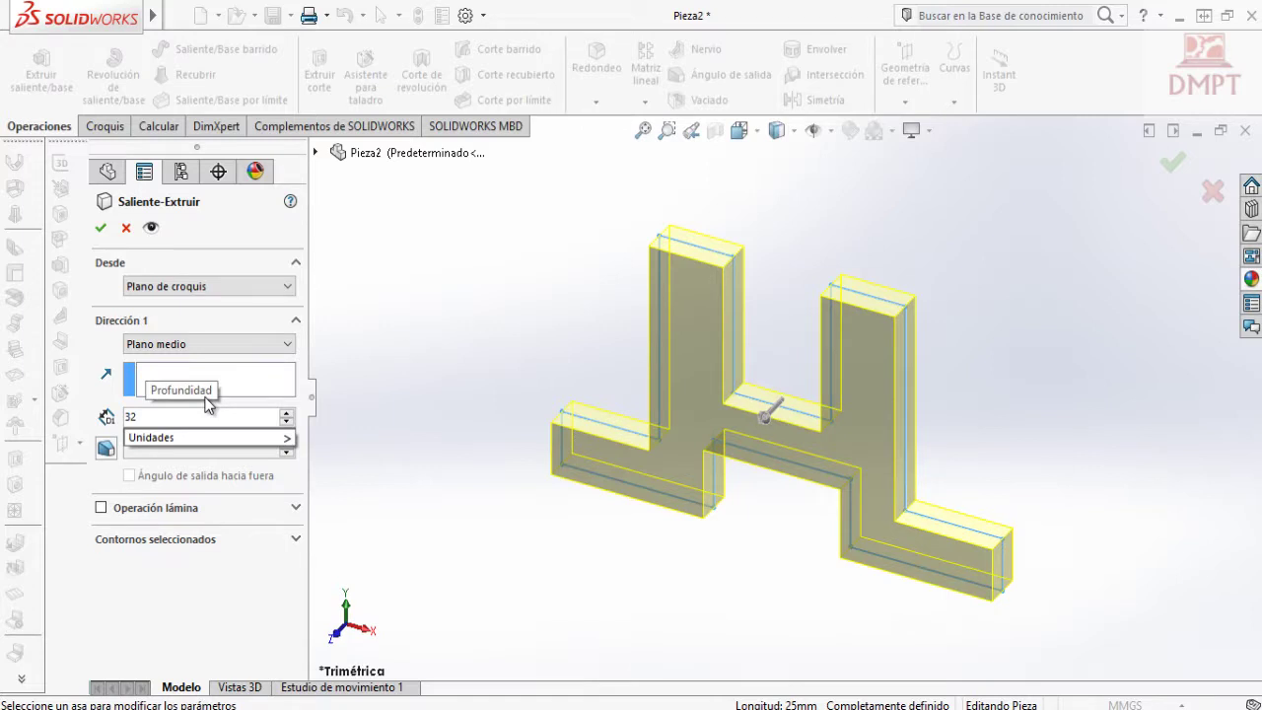
key(Return)
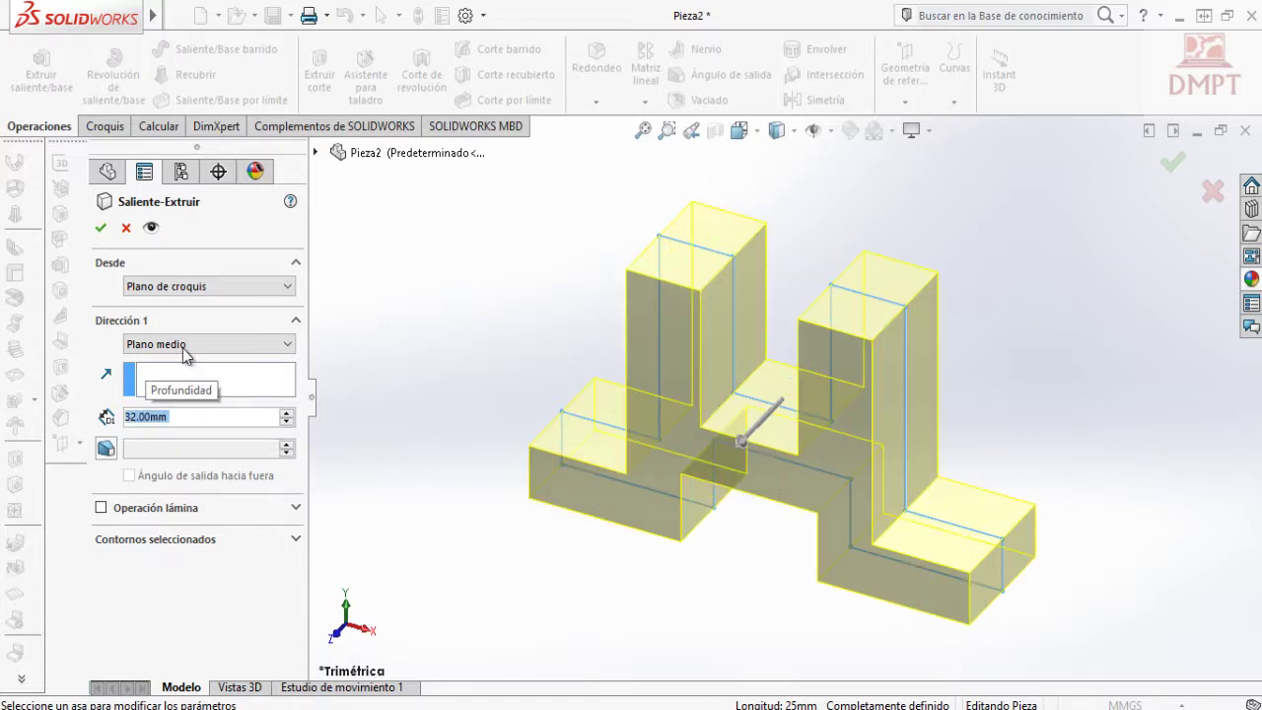
click(105, 237)
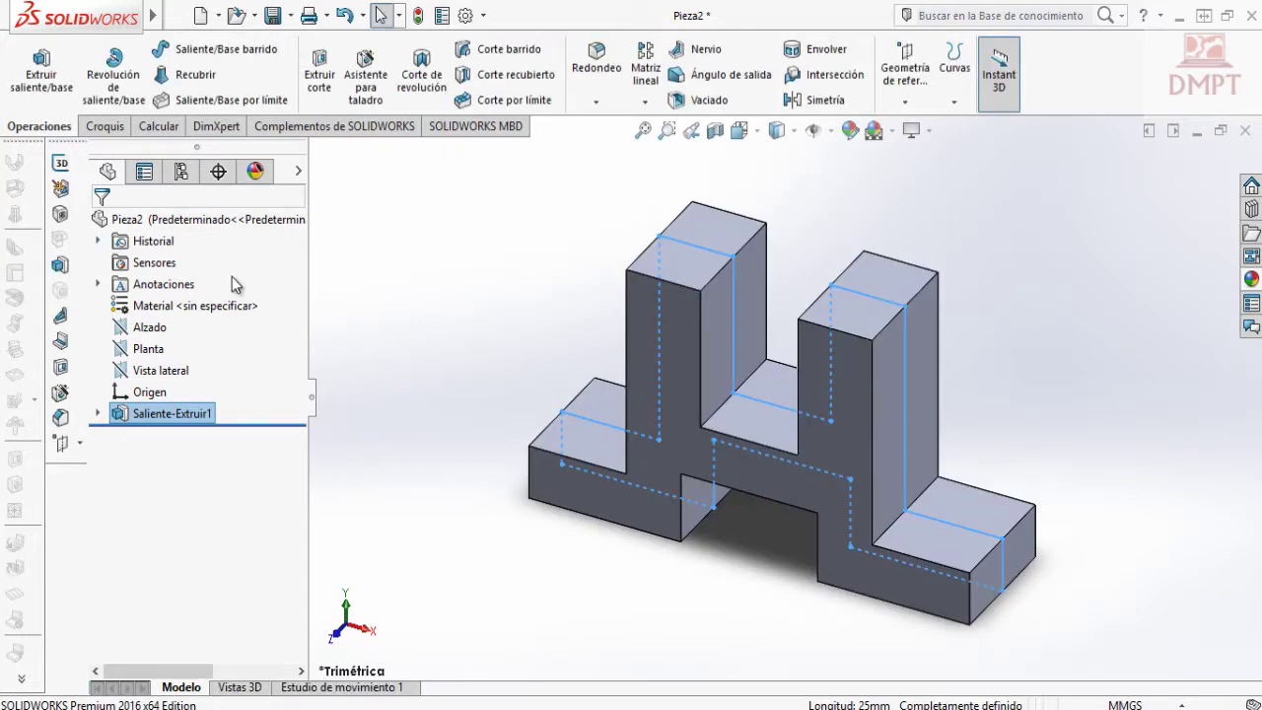
click(496, 488)
Start a new sketch on the top face of the low outer step at the part's +X end.
scroll(1084, 557, down, 3)
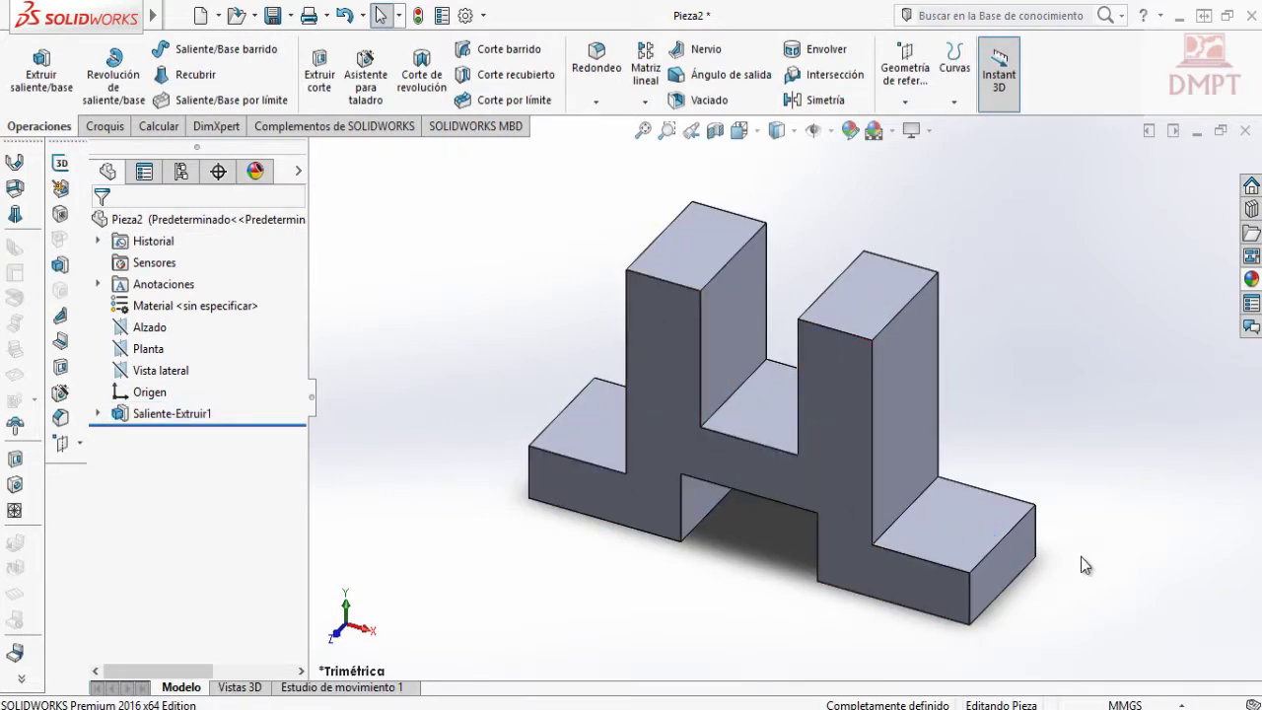
scroll(1082, 562, down, 3)
scroll(1080, 556, up, 2)
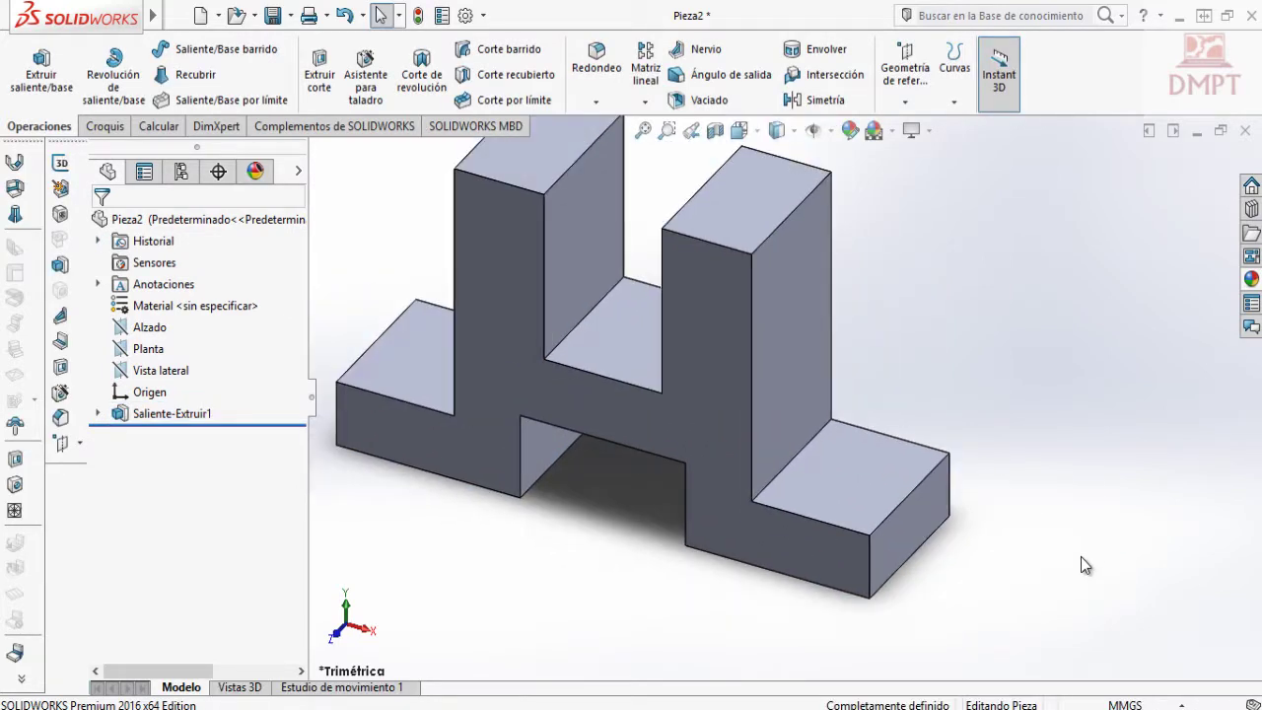
click(101, 126)
click(29, 59)
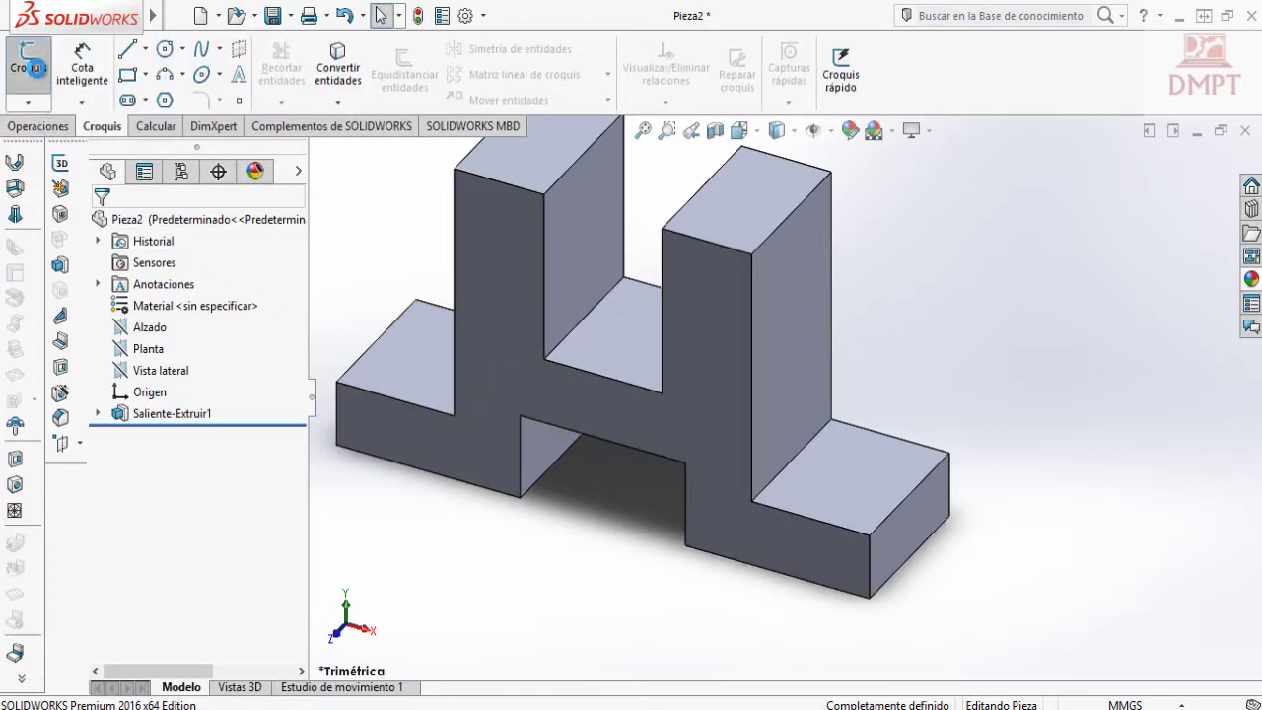
click(849, 501)
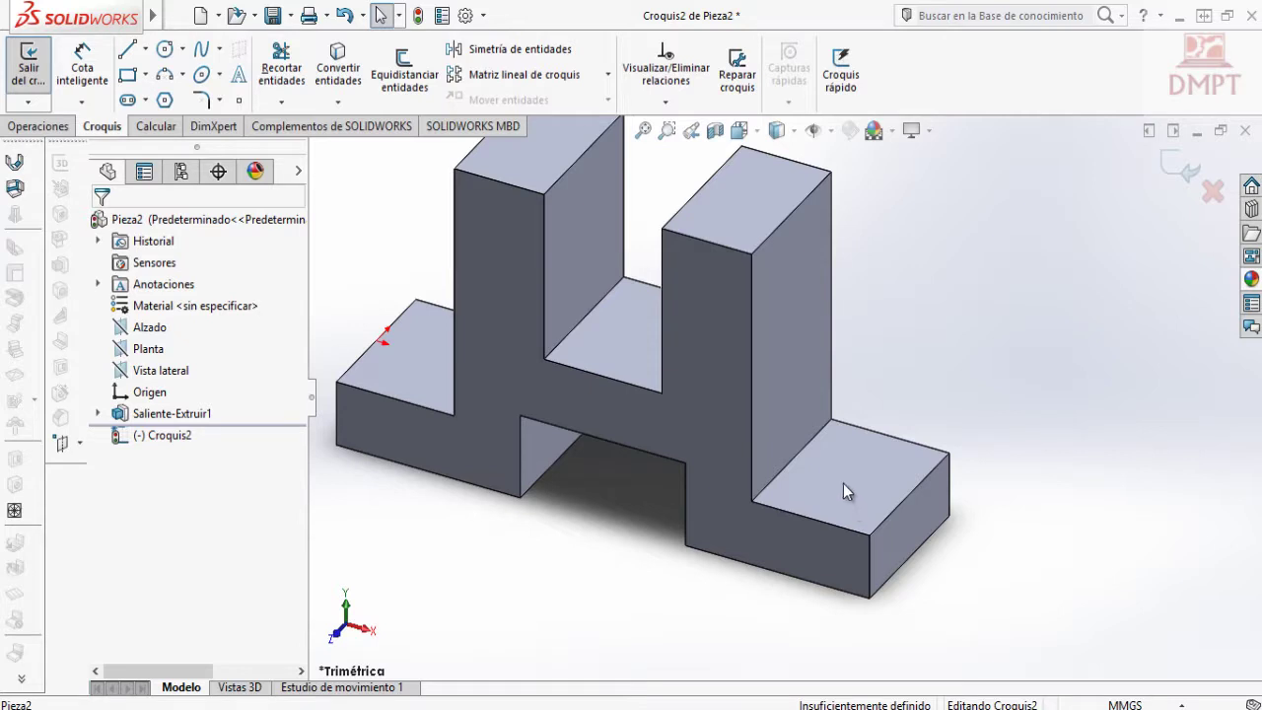
Sketch a diagonal line across the step's front outer corner, from its front edge to its outer edge, and end the line.
scroll(841, 482, down, 3)
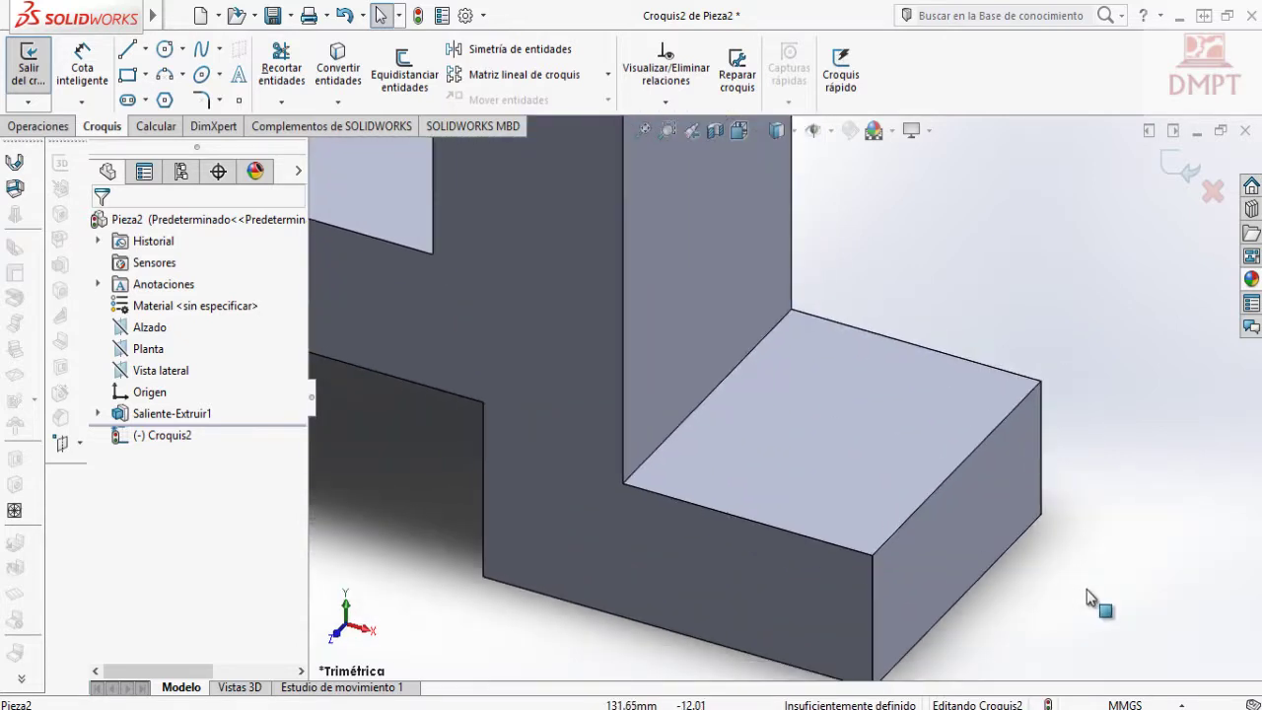
right_drag(1133, 516, 1079, 505)
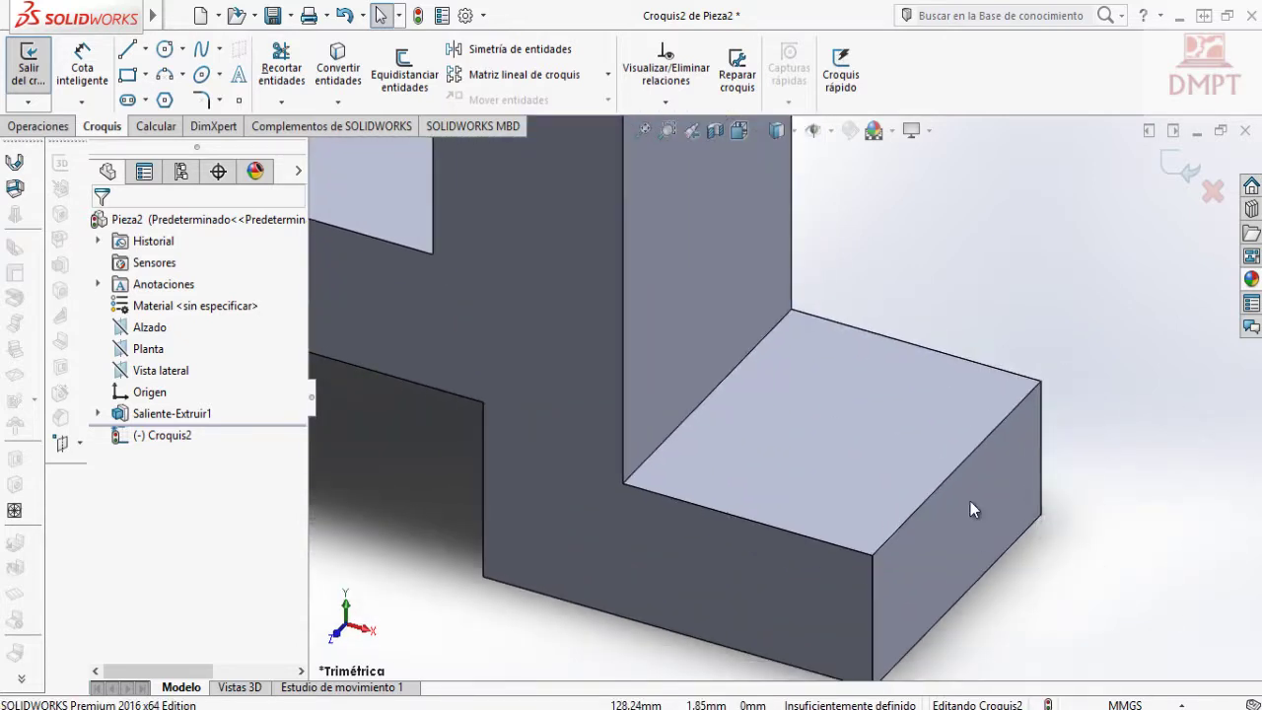
click(779, 530)
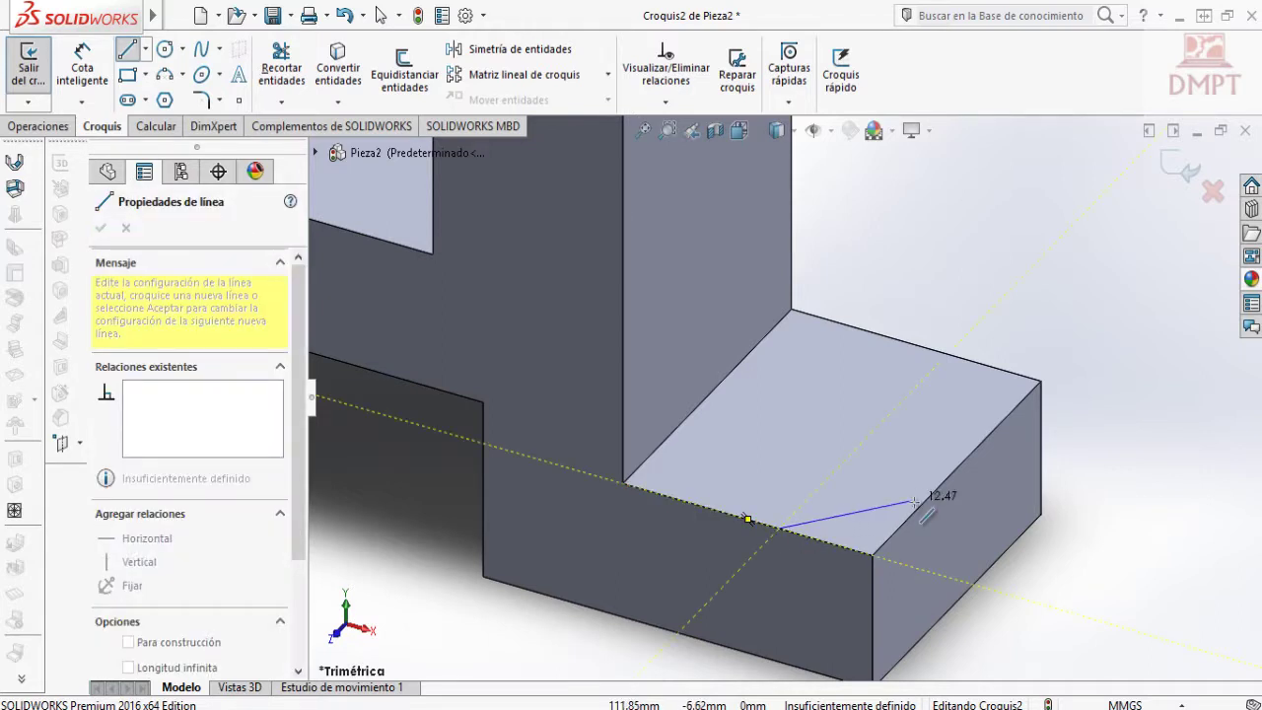
click(923, 502)
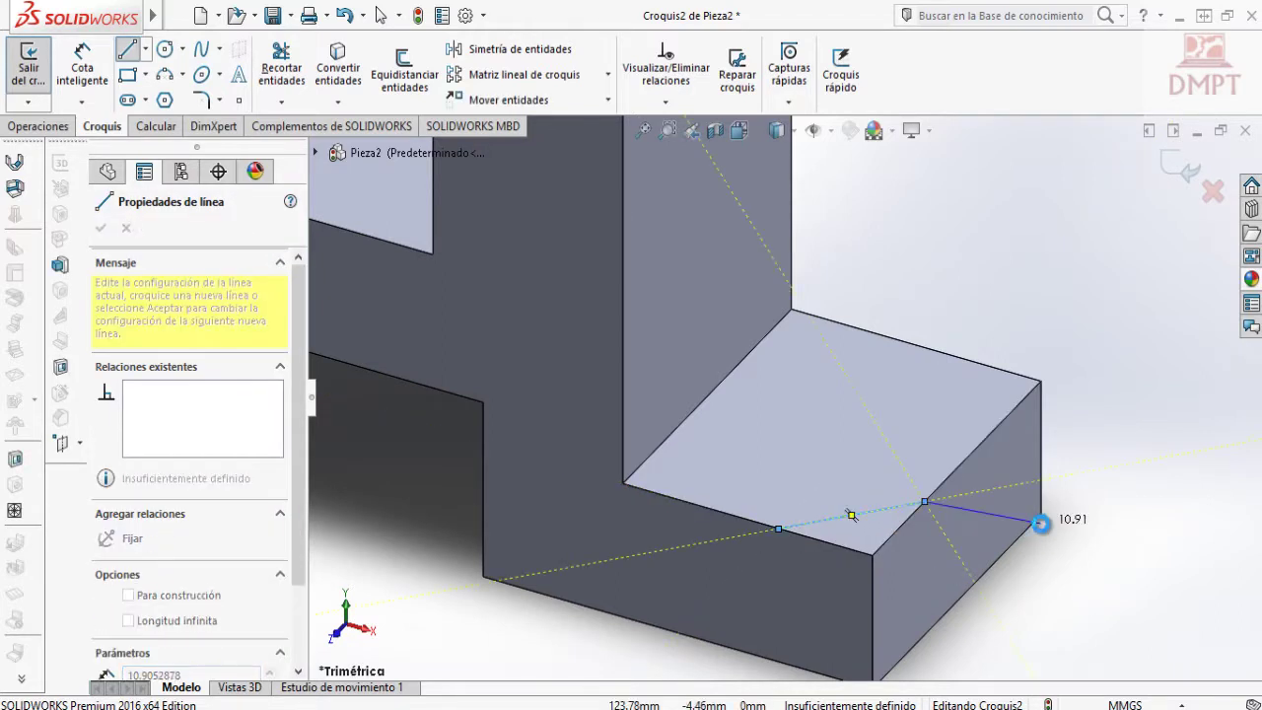
key(Escape)
Dimension the distance along the front edge from the diagonal's endpoint to the step's corner at 10 mm.
right_drag(1101, 498, 1100, 451)
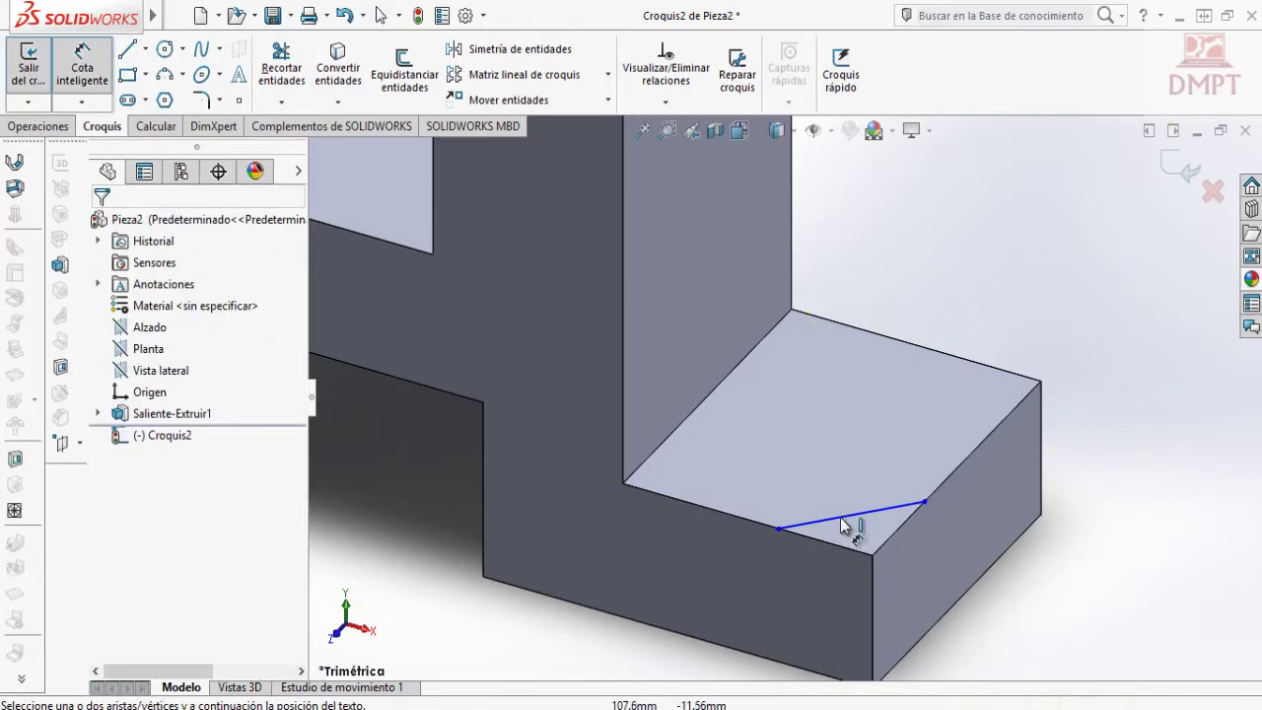
click(779, 530)
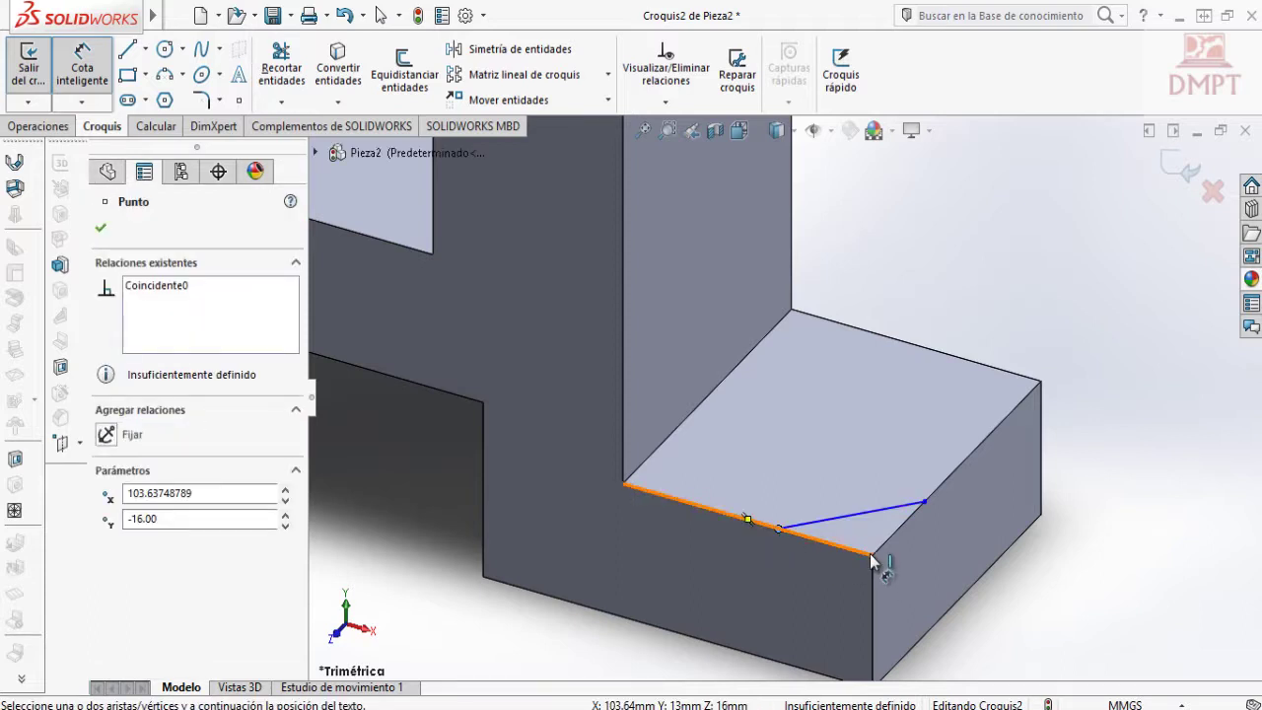
click(871, 555)
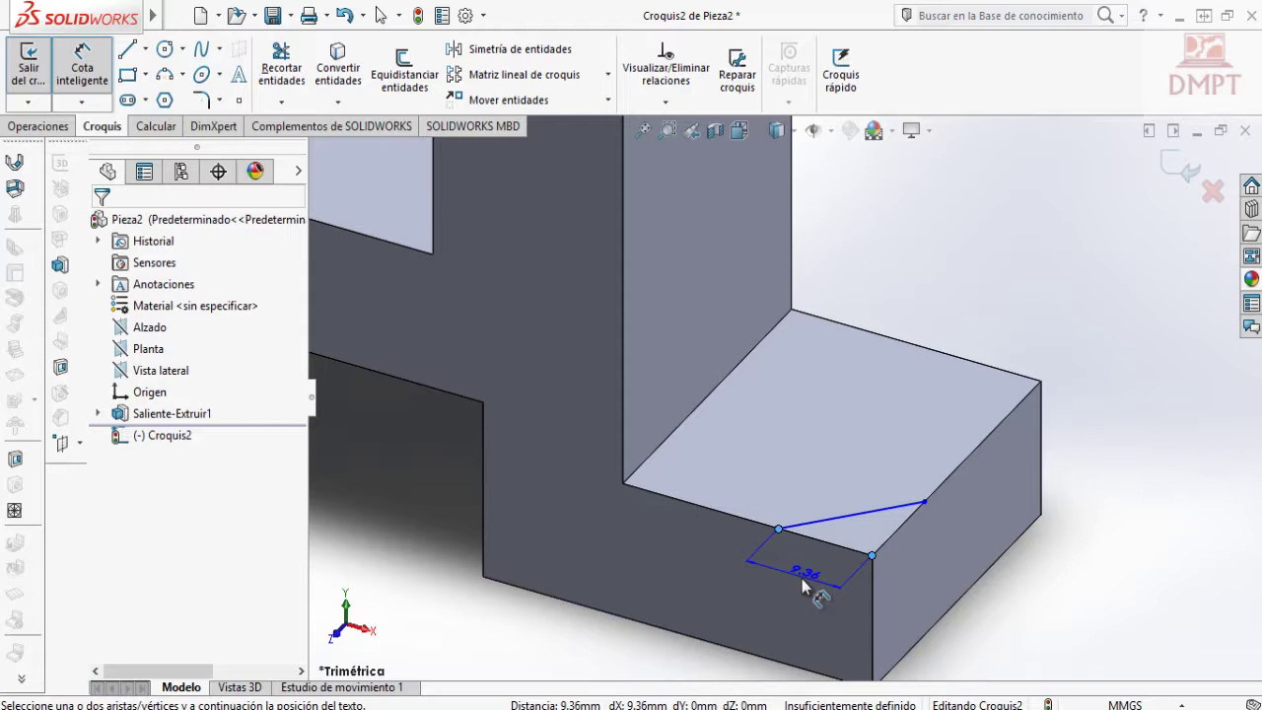
click(803, 586)
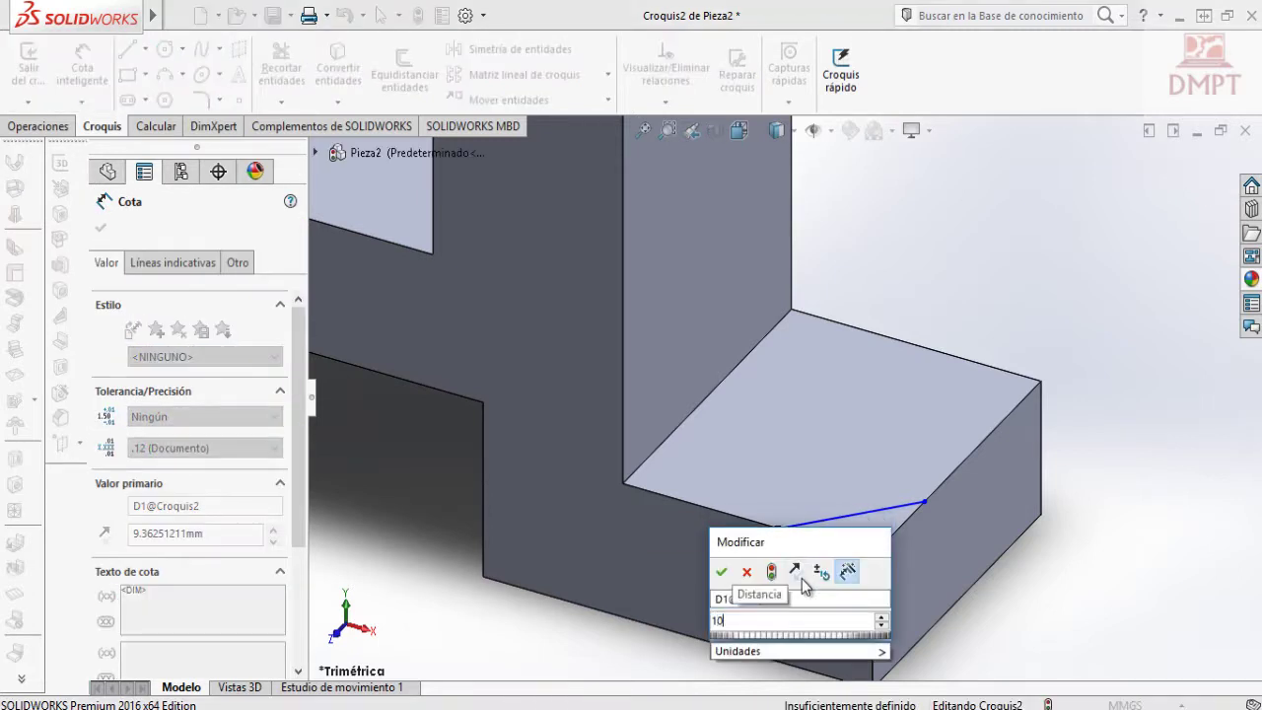
key(Return)
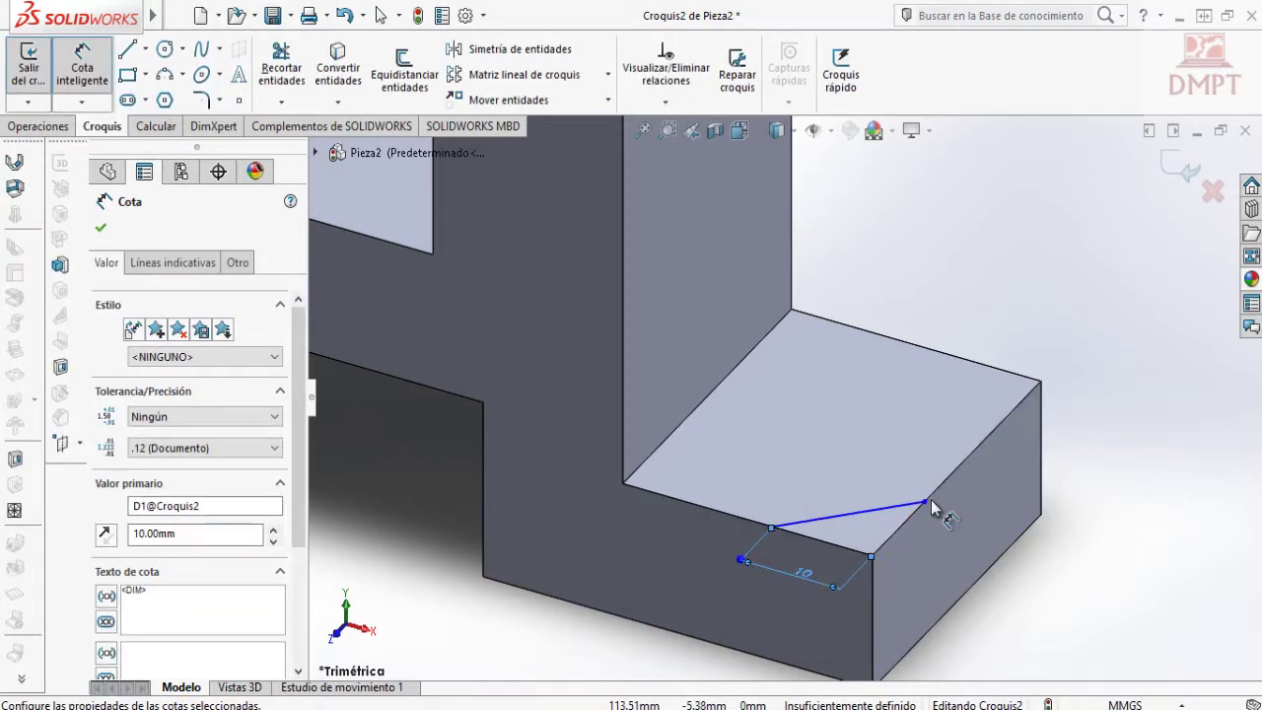
Dimension the distance along the outer edge from the diagonal's other endpoint to the corner at 10 mm, and end dimensioning.
click(925, 504)
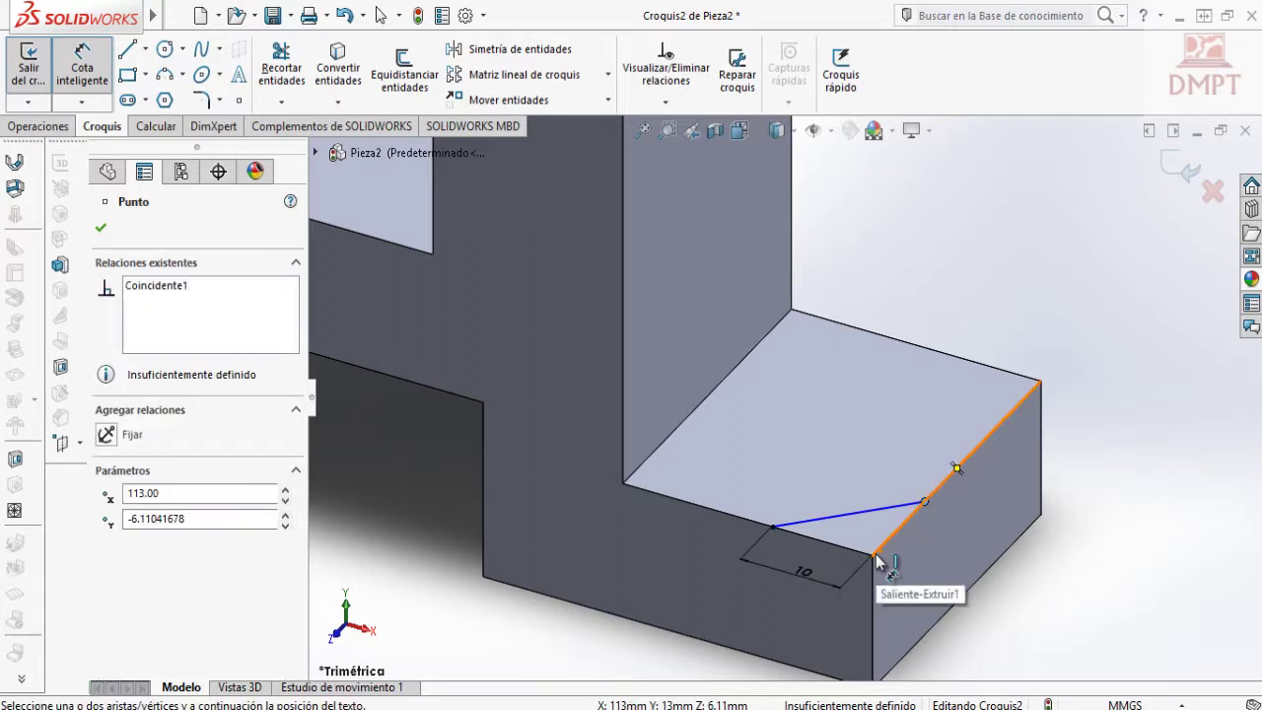
click(871, 558)
click(934, 557)
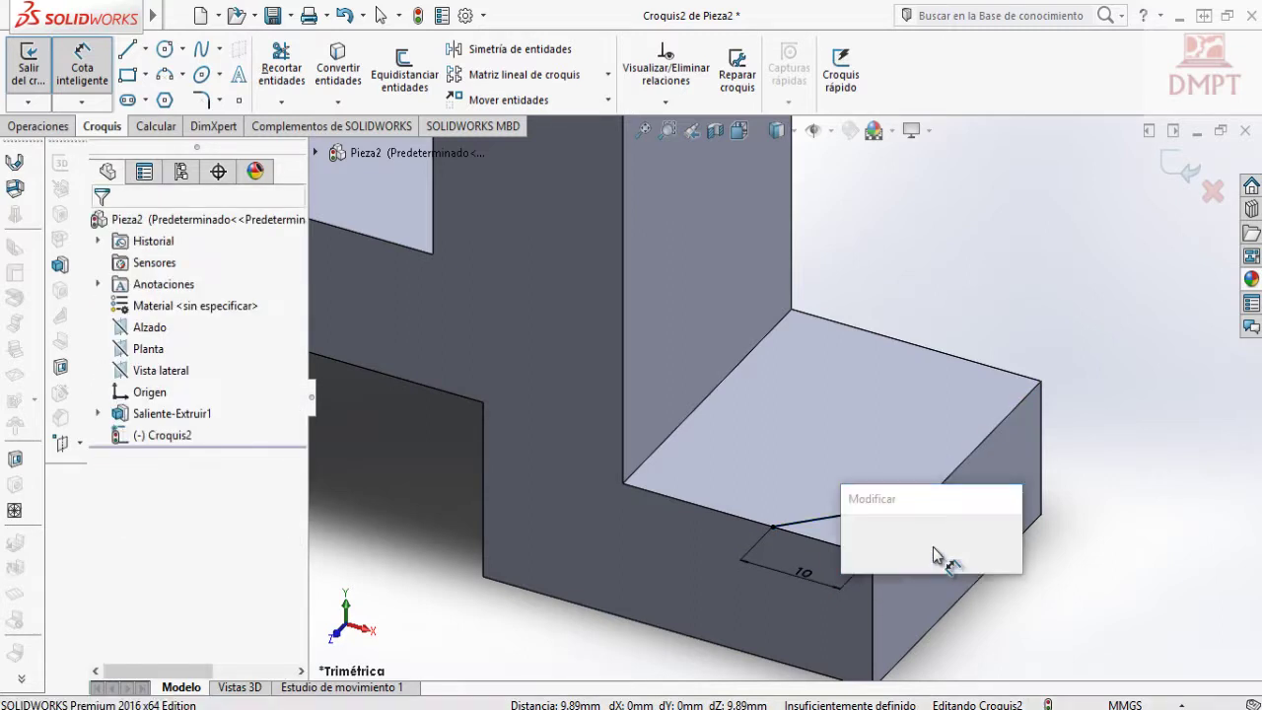
text(10)
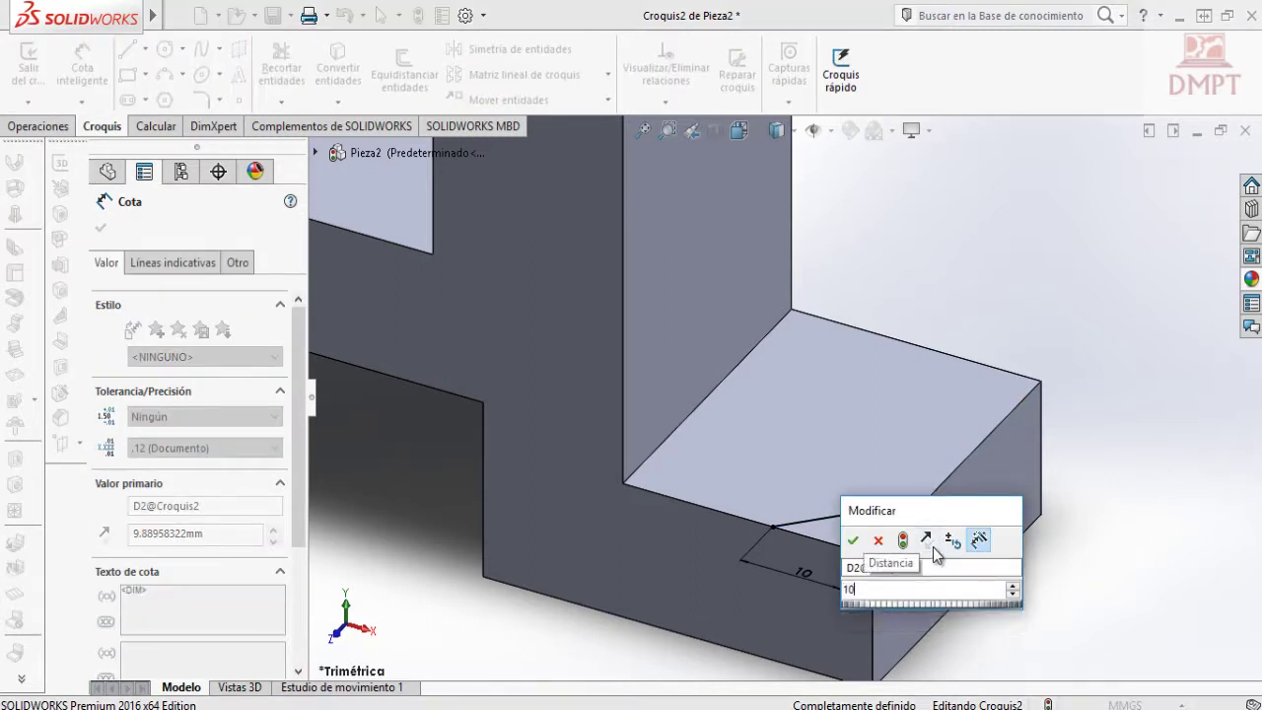
click(853, 540)
key(Escape)
key(Escape)
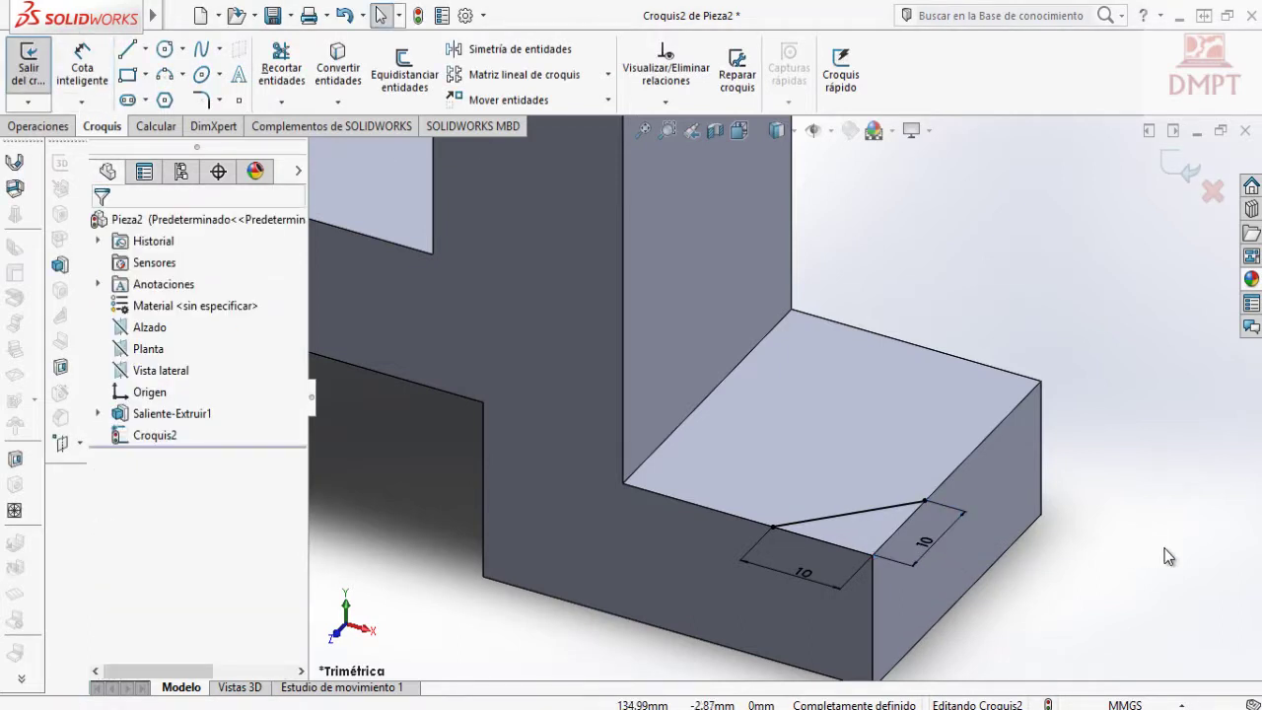
Close the corner triangle with two lines along the step's front and outer edges, and end the line command.
key(l)
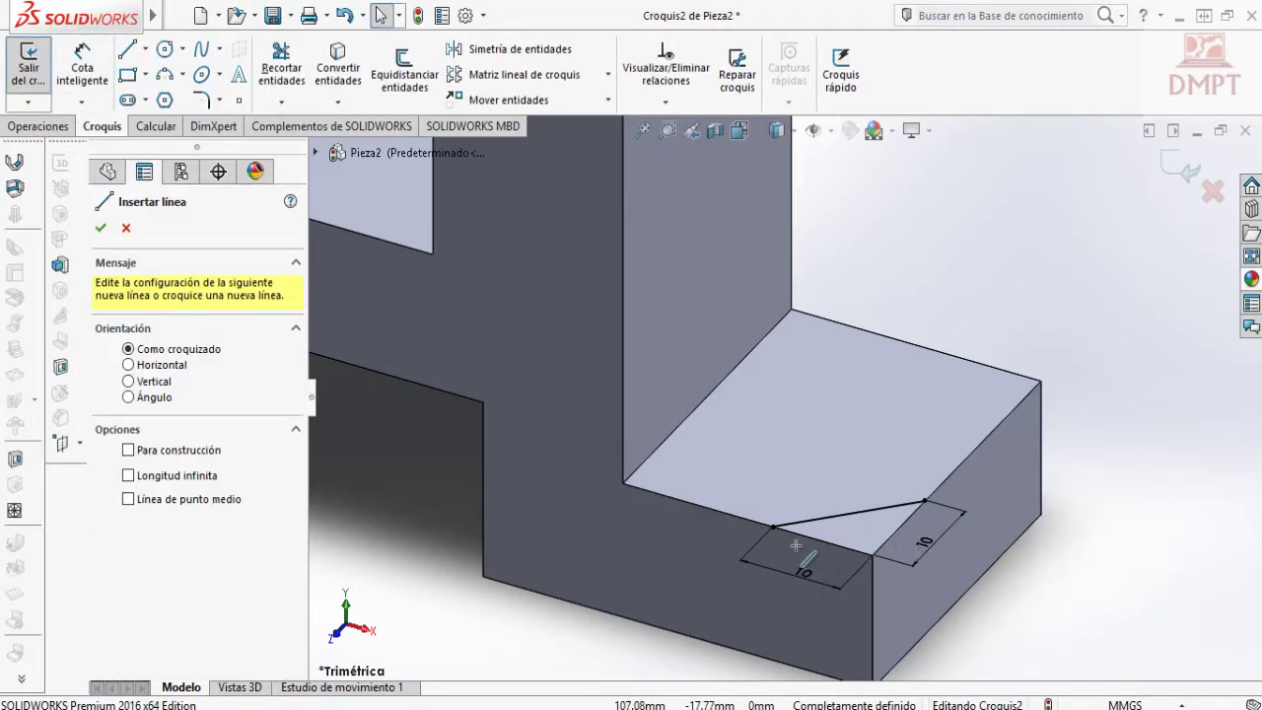
click(773, 528)
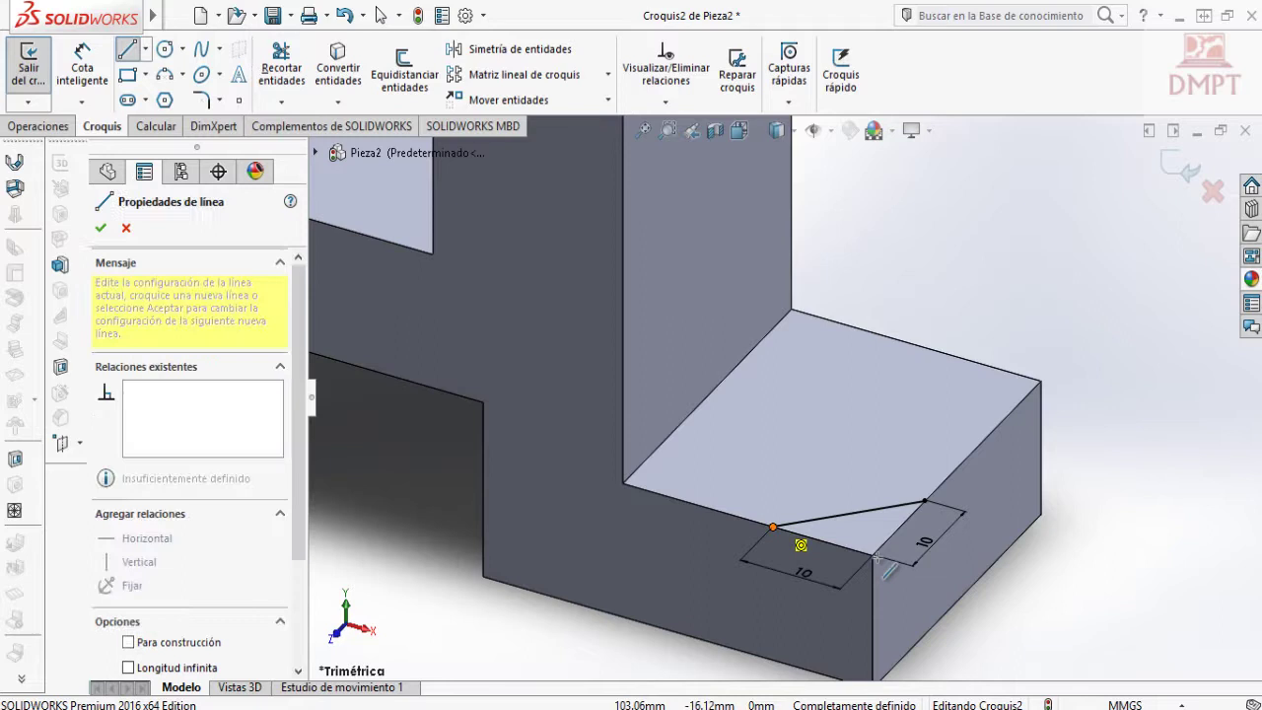
click(871, 555)
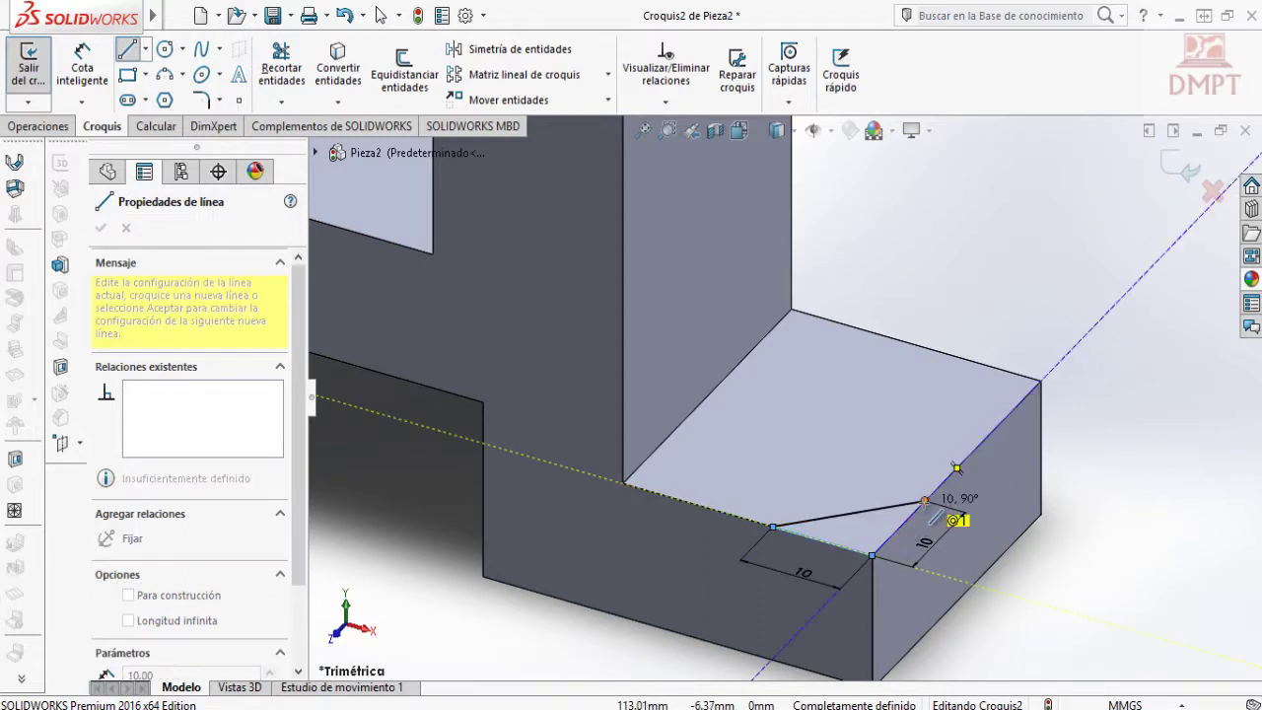
click(924, 501)
scroll(907, 498, up, 5)
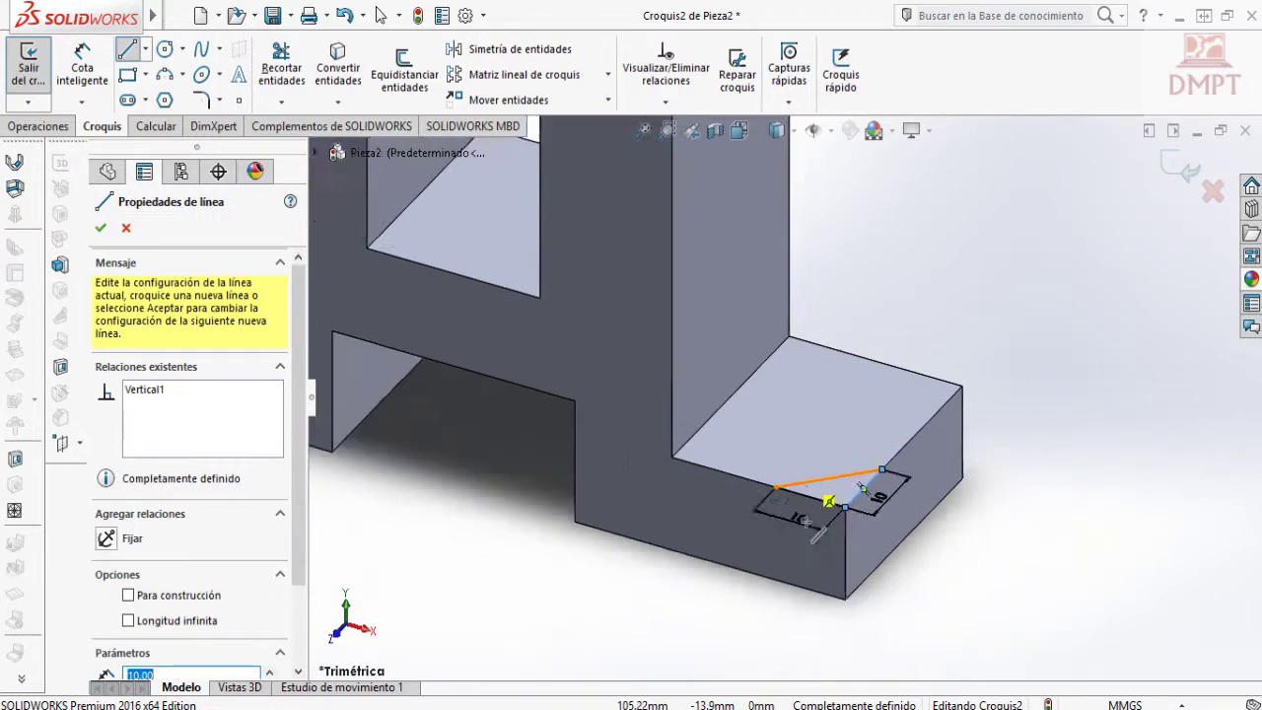
scroll(593, 327, up, 2)
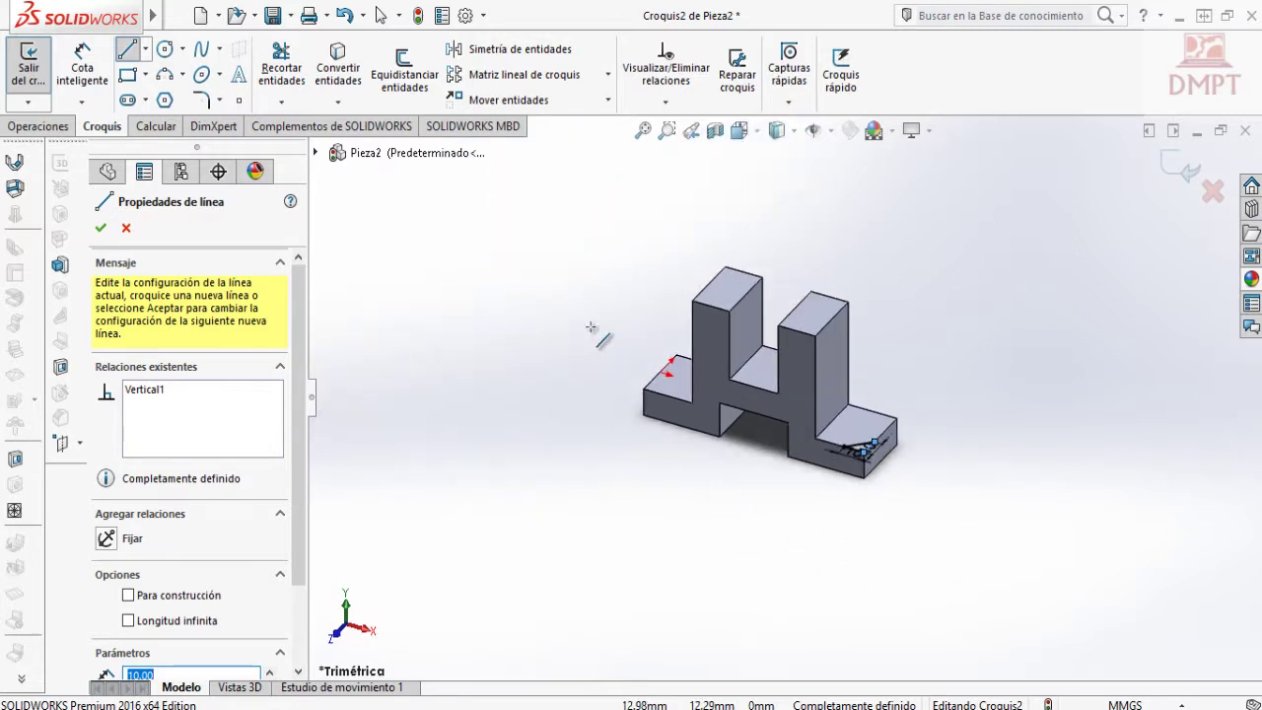
scroll(592, 327, down, 3)
scroll(1177, 463, down, 1)
scroll(1142, 456, down, 1)
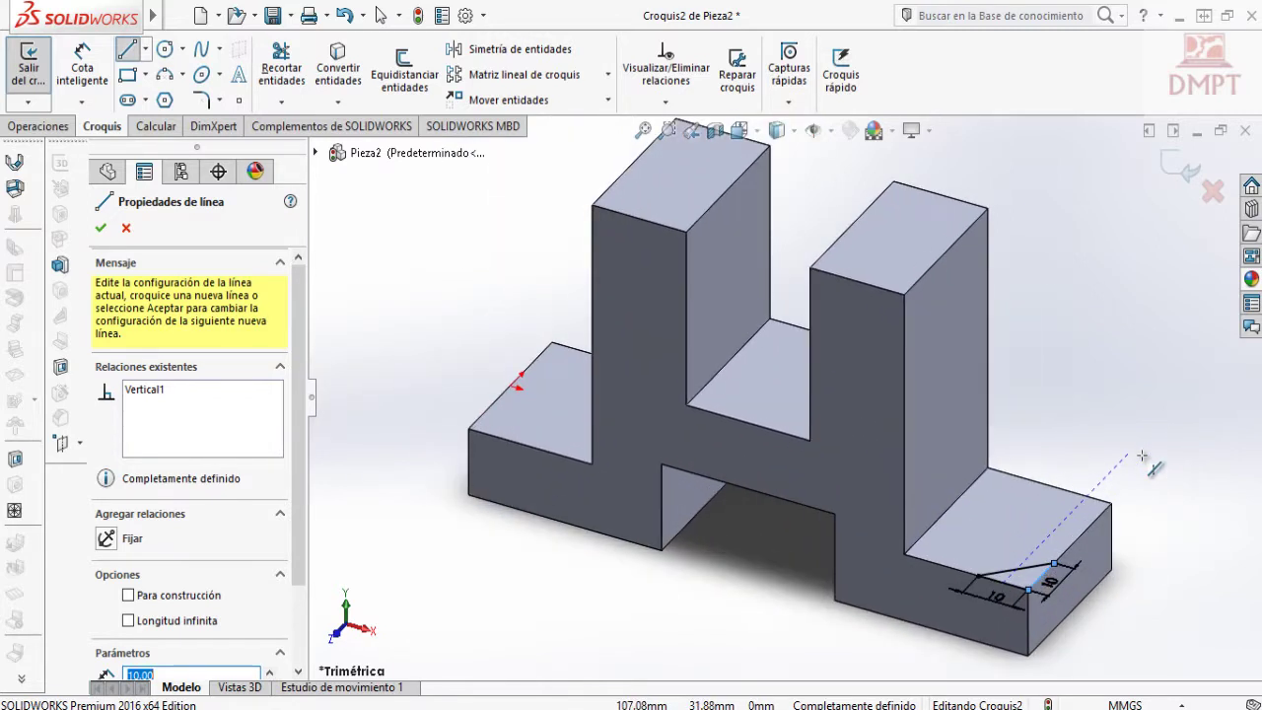
scroll(1132, 553, down, 2)
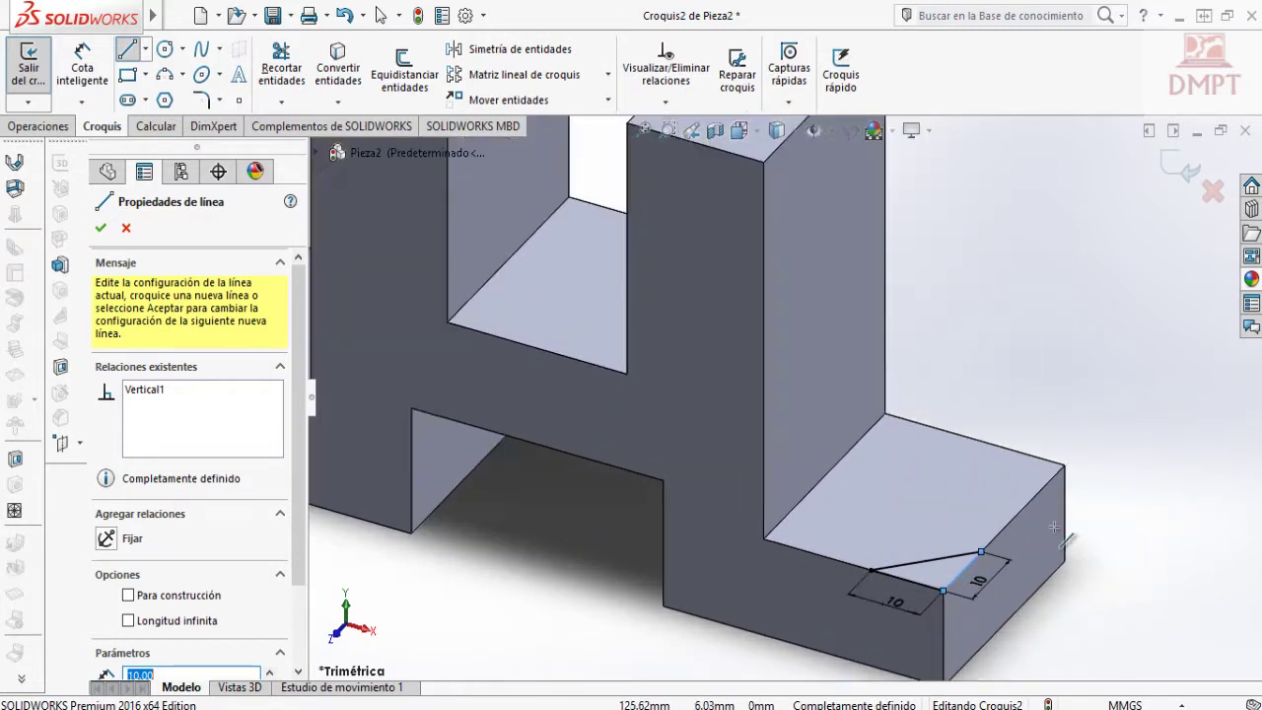
key(Escape)
key(Escape)
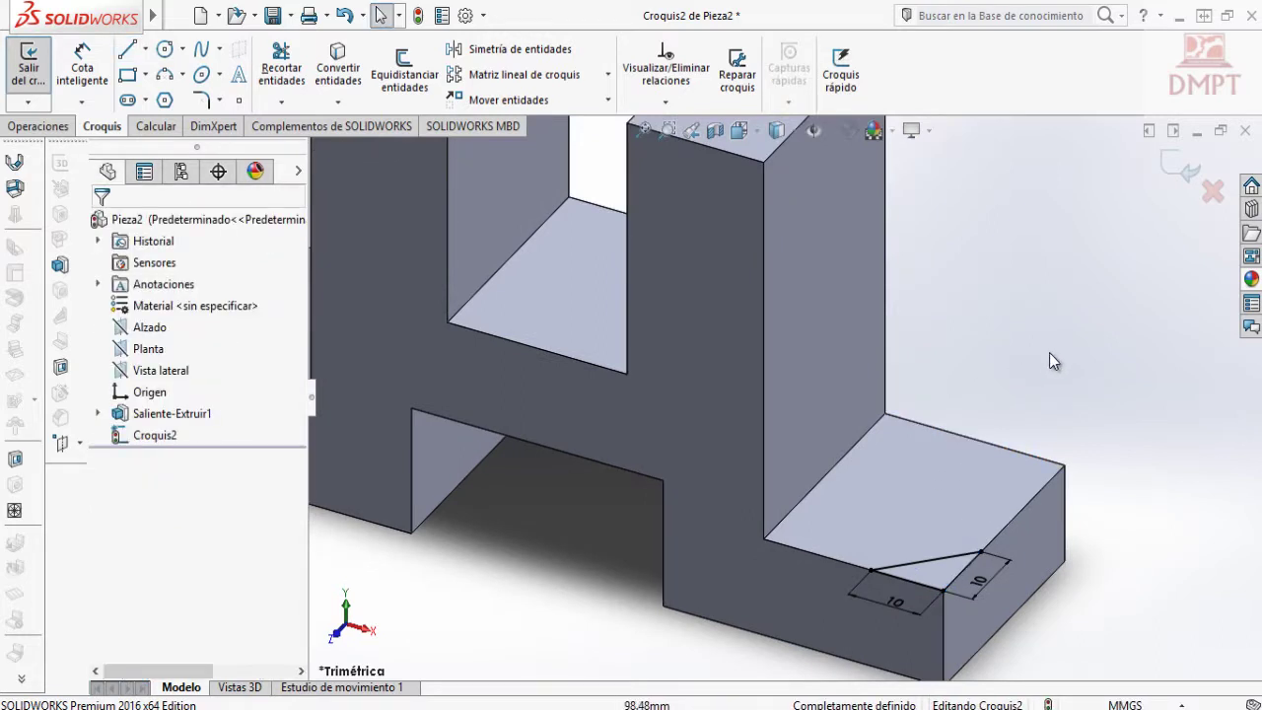
Sketch a circle with a radius of about 6 mm near the middle of the step's top face.
right_drag(1051, 352, 1117, 354)
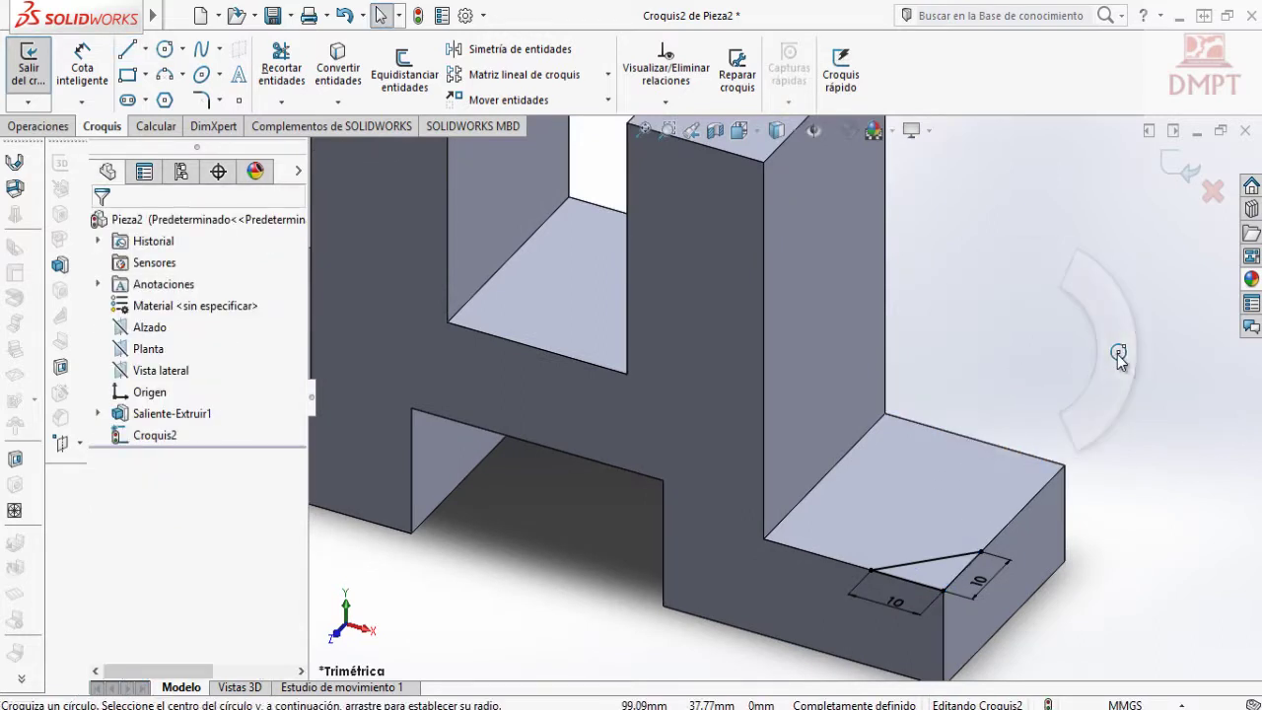
click(919, 488)
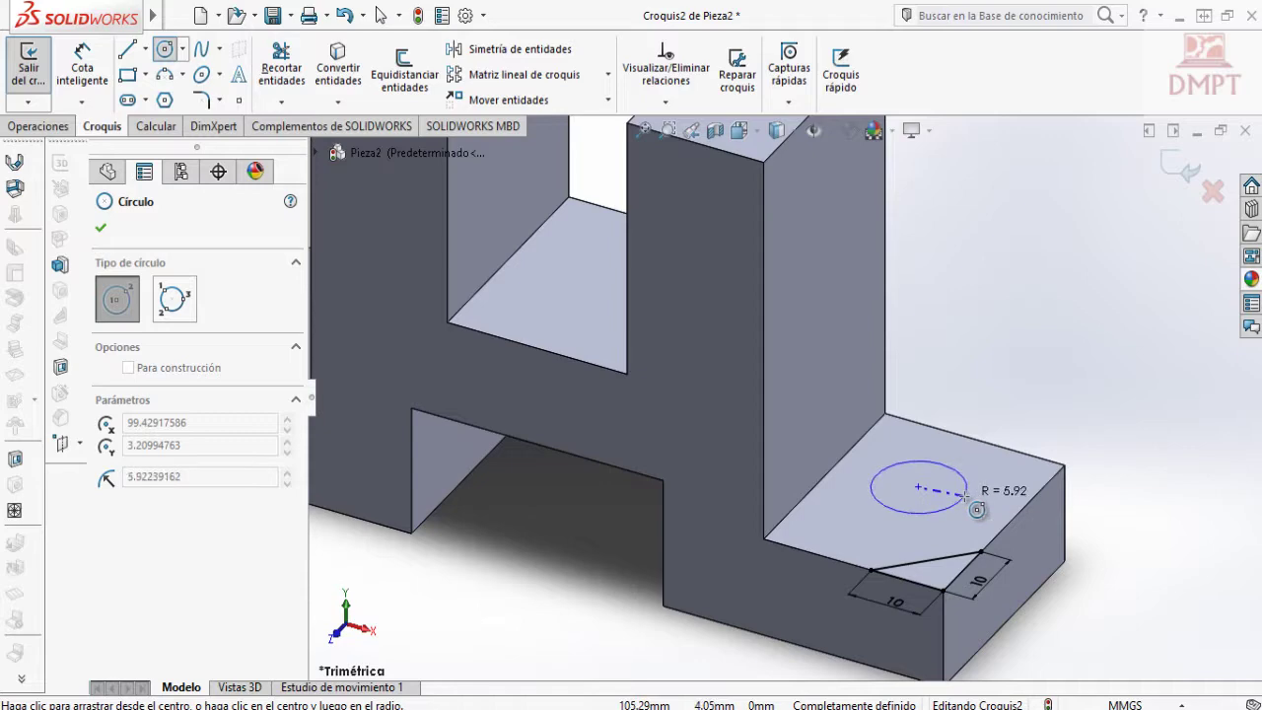
click(976, 508)
key(Escape)
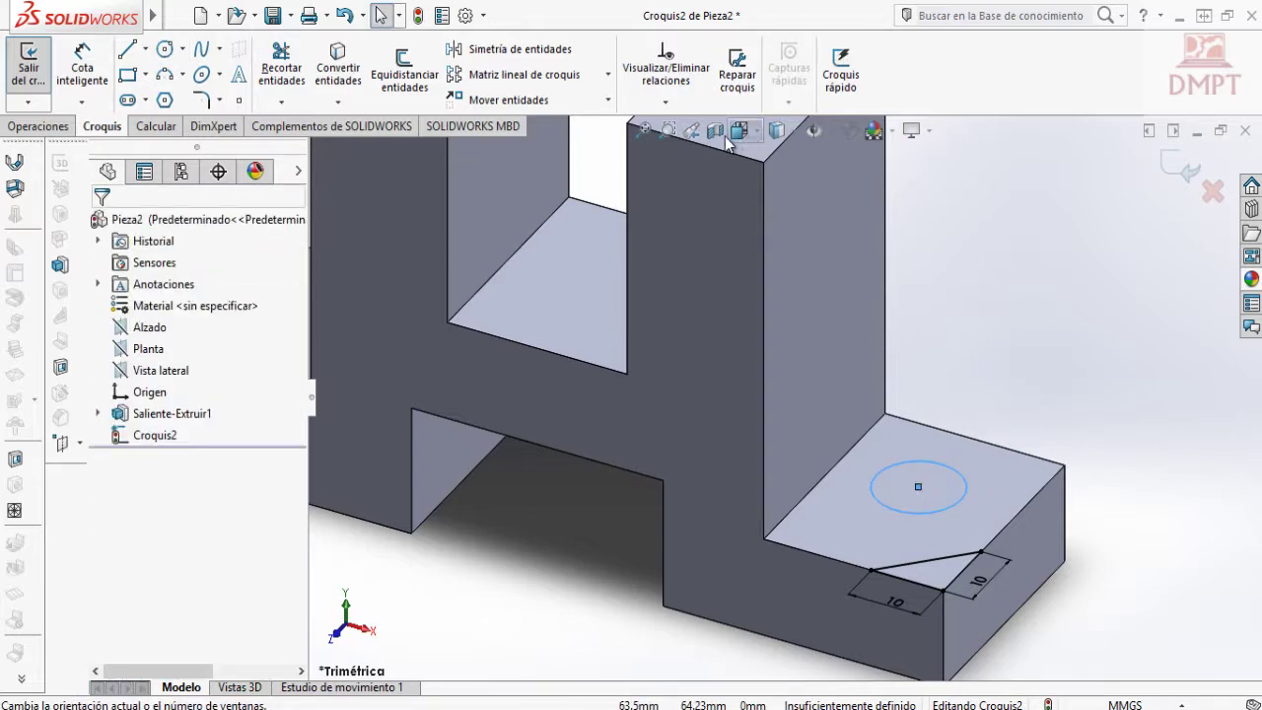
Dimension the distance from the circle's center to the back edge of the outer step at 13 mm.
click(741, 133)
click(845, 246)
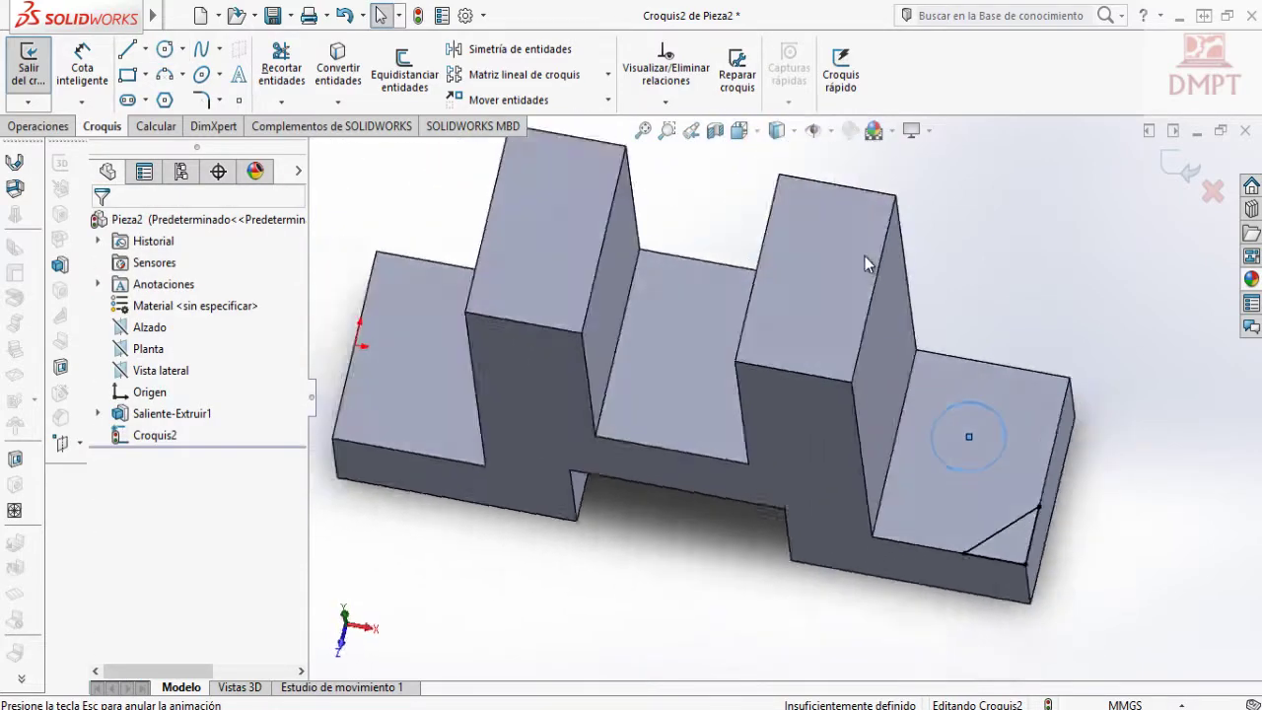
scroll(782, 455, down, 2)
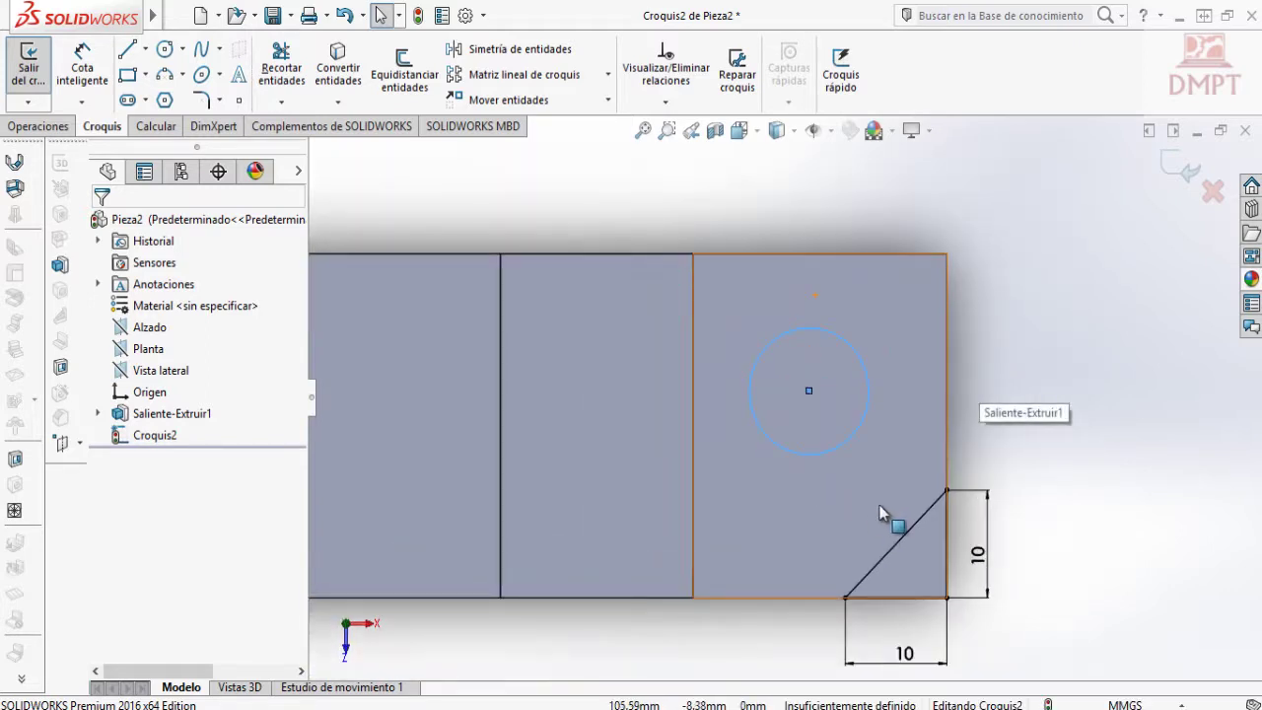
scroll(914, 408, down, 1)
click(608, 185)
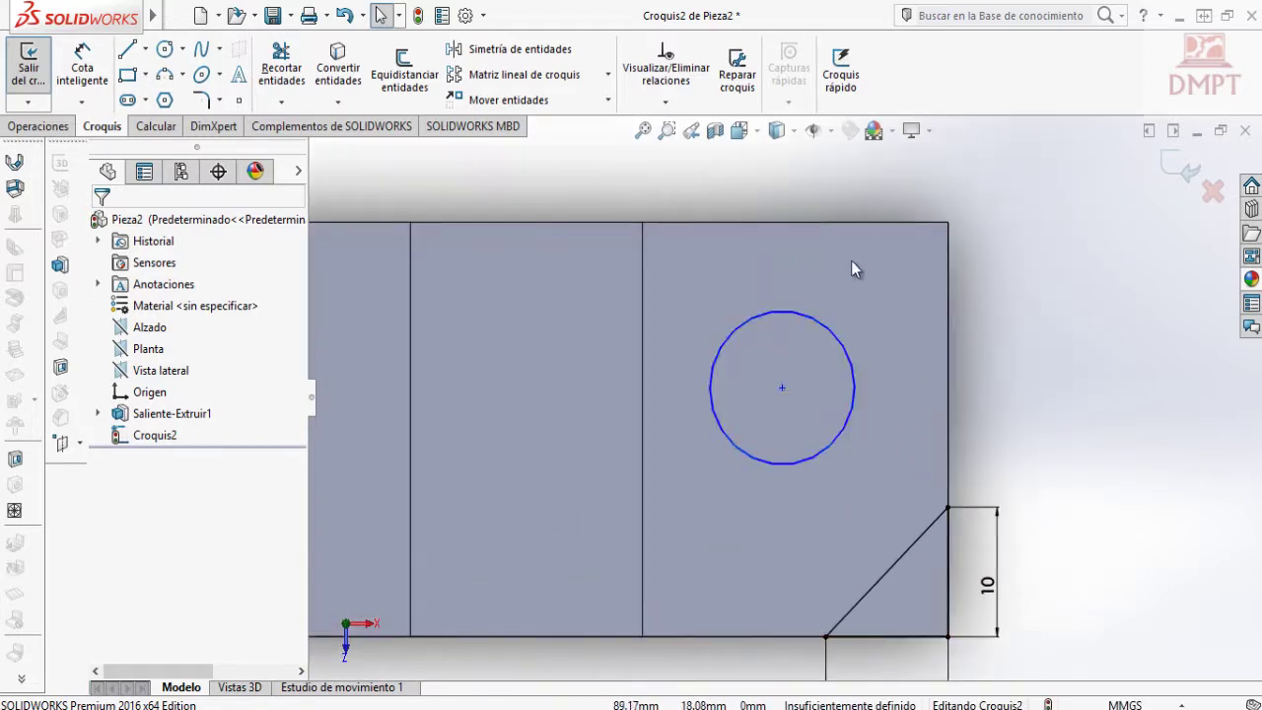
right_drag(1085, 380, 1069, 336)
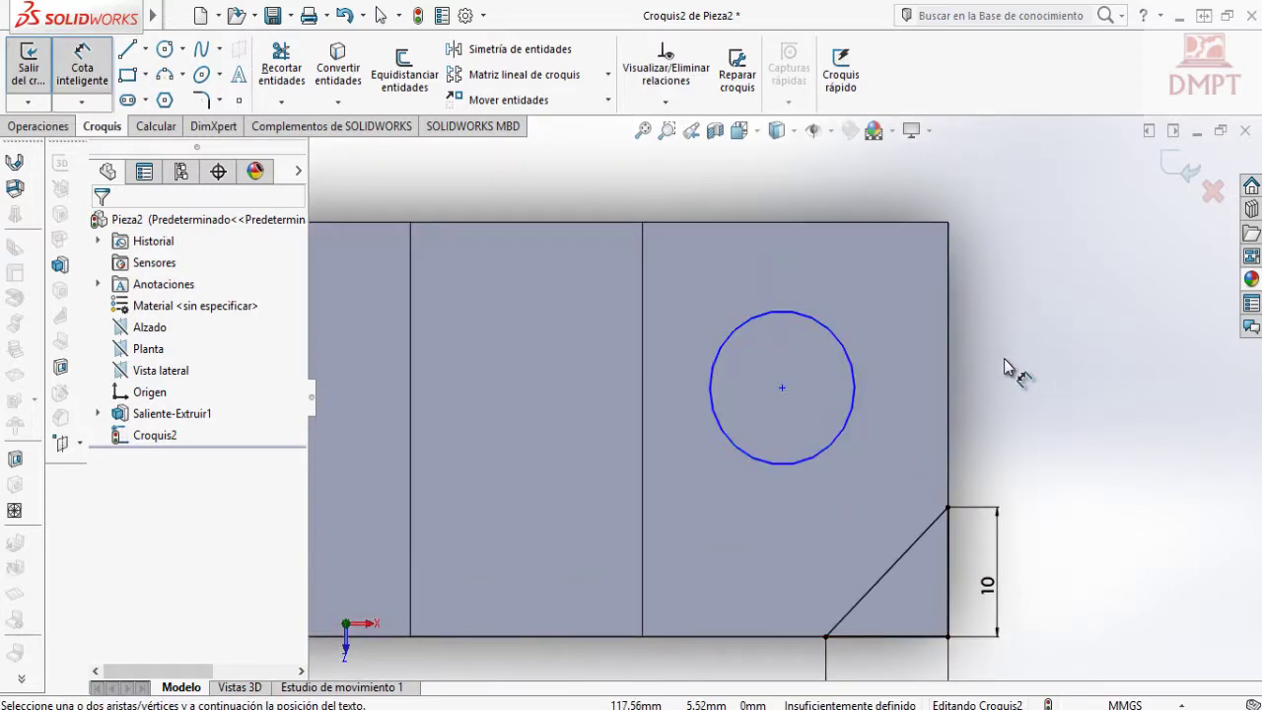
click(783, 388)
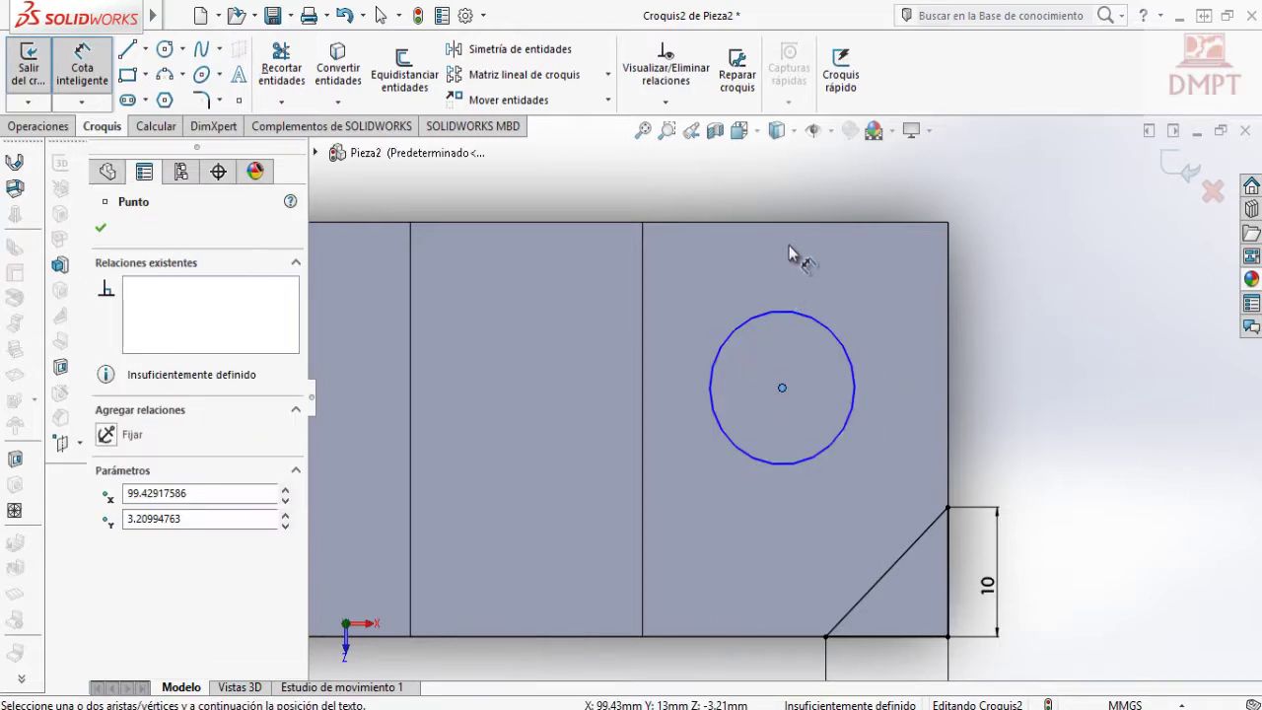
click(793, 224)
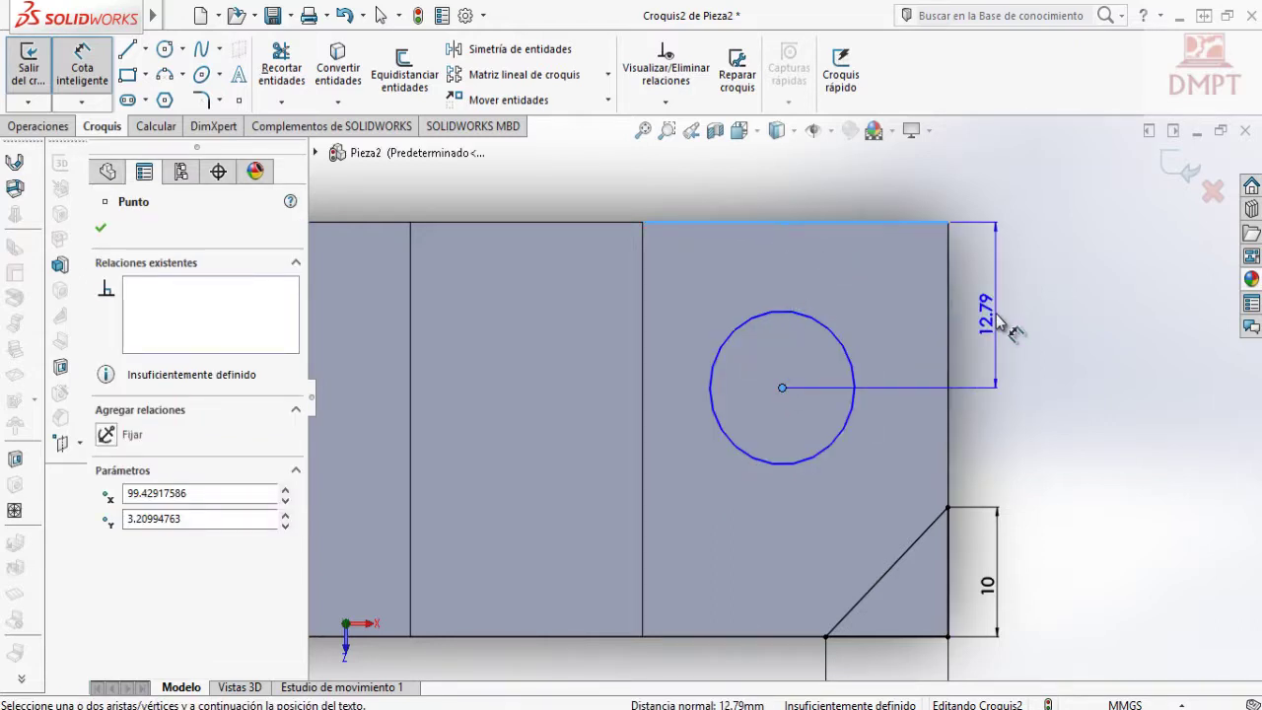
click(993, 324)
text(16)
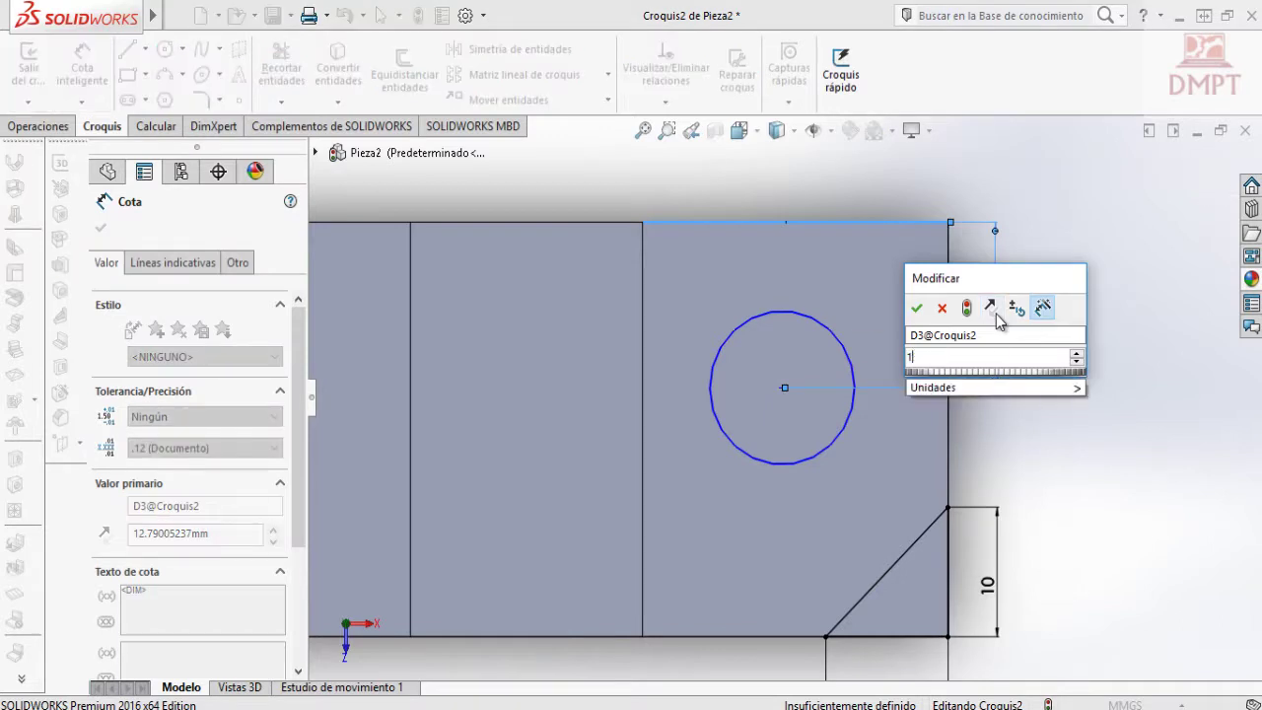
key(Return)
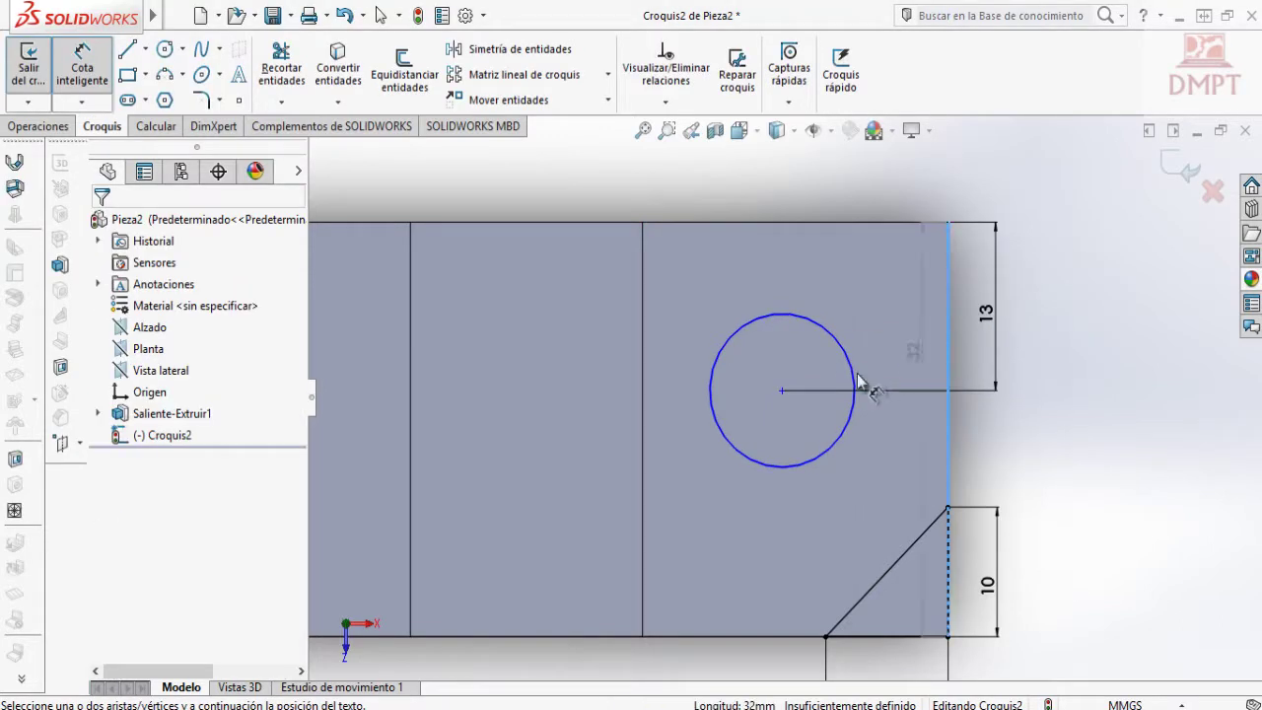
Dimension the distance from the circle's center to the outer edge of the step at 13 mm.
click(783, 391)
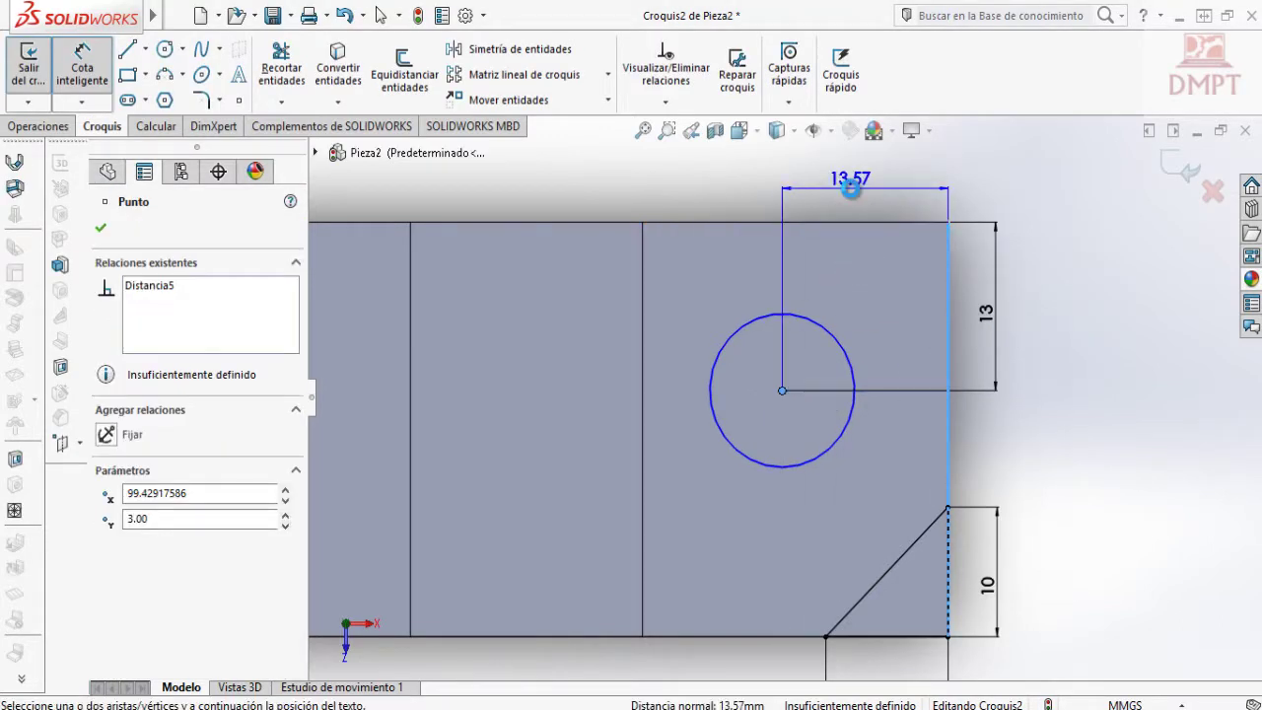
click(850, 188)
text(13)
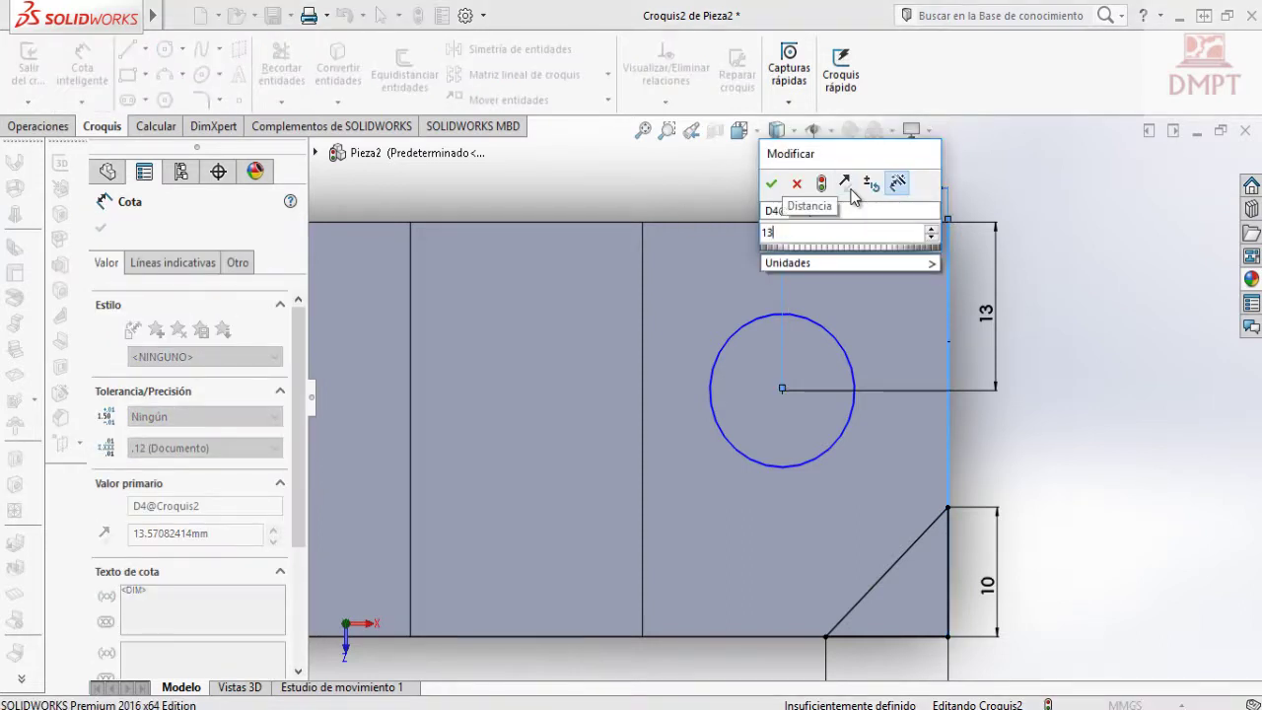
key(Return)
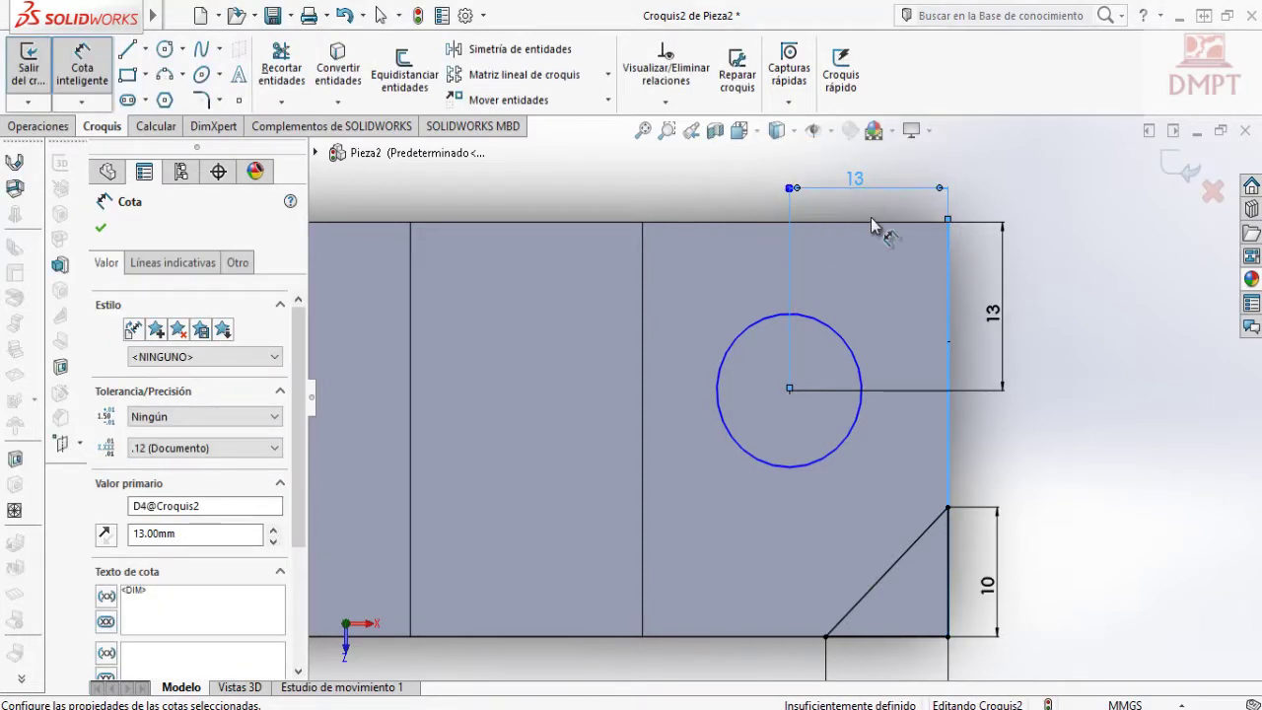
Dimension the circle's diameter at 11 mm and exit the sketch.
click(857, 325)
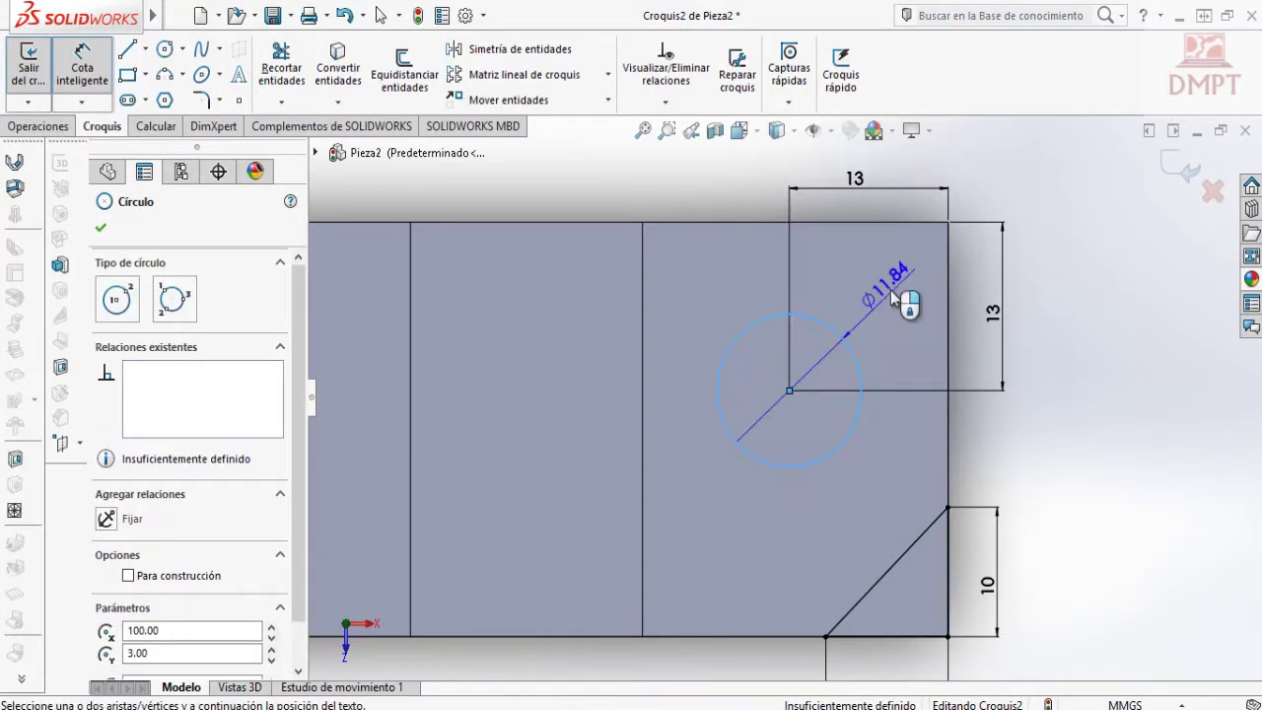
click(892, 293)
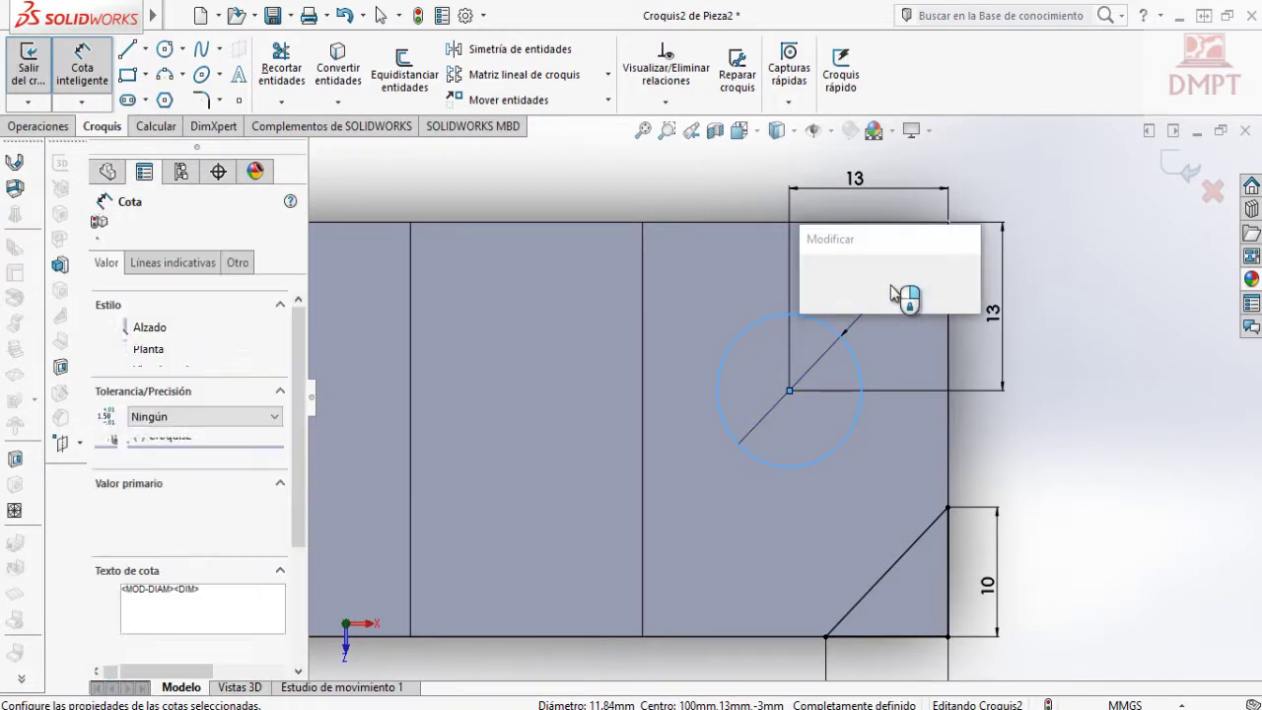
text(16)
key(Return)
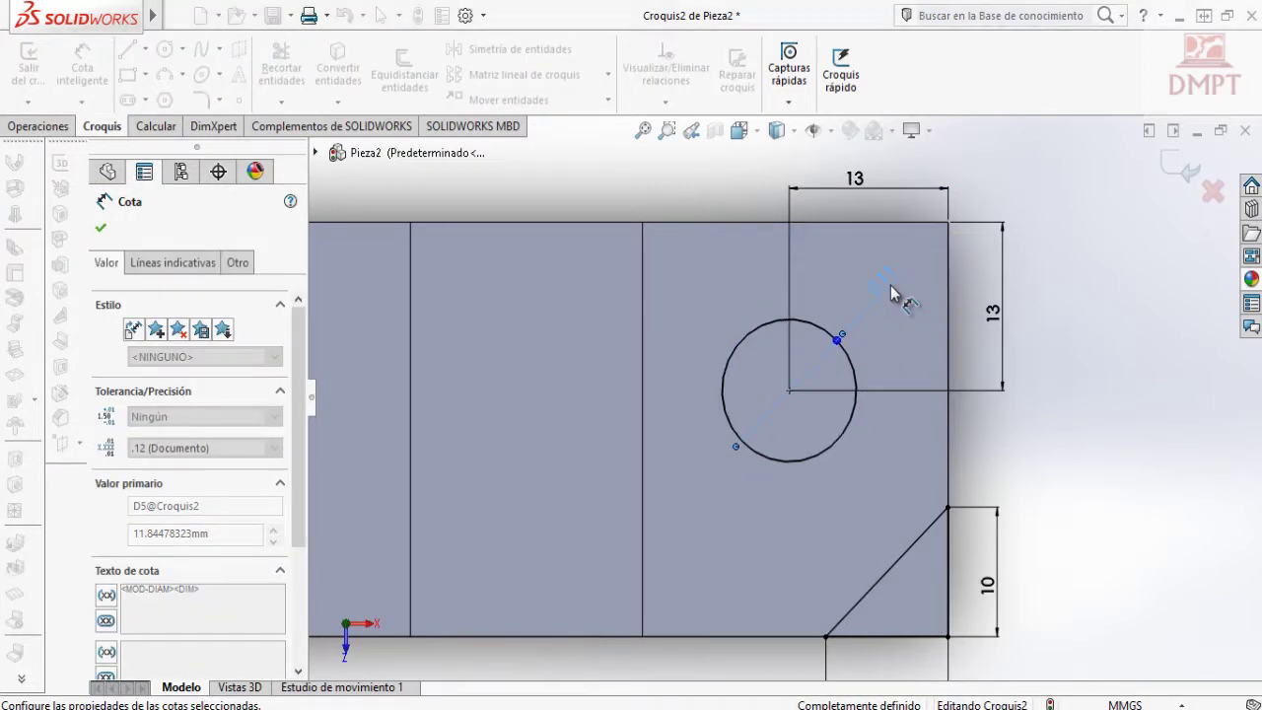
click(1173, 173)
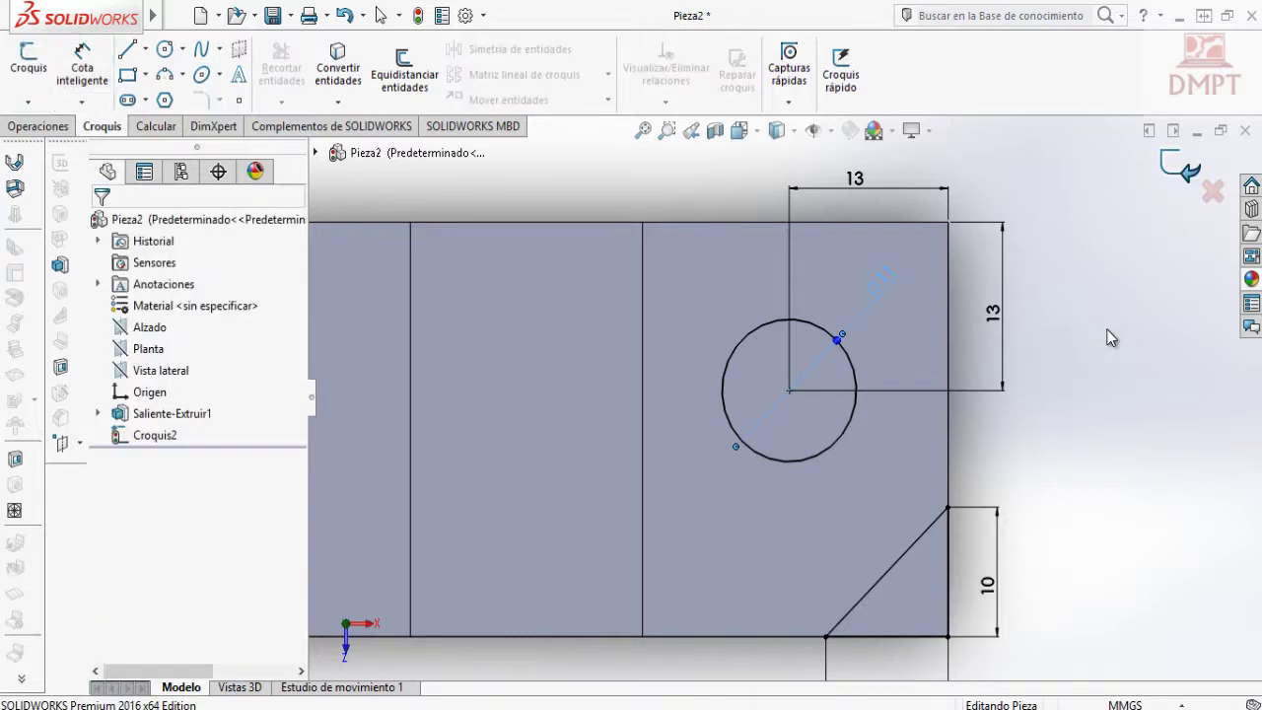
Cut the circle and corner triangle through the whole part with an Extruded Cut set to Through All (Por todo).
scroll(642, 437, up, 4)
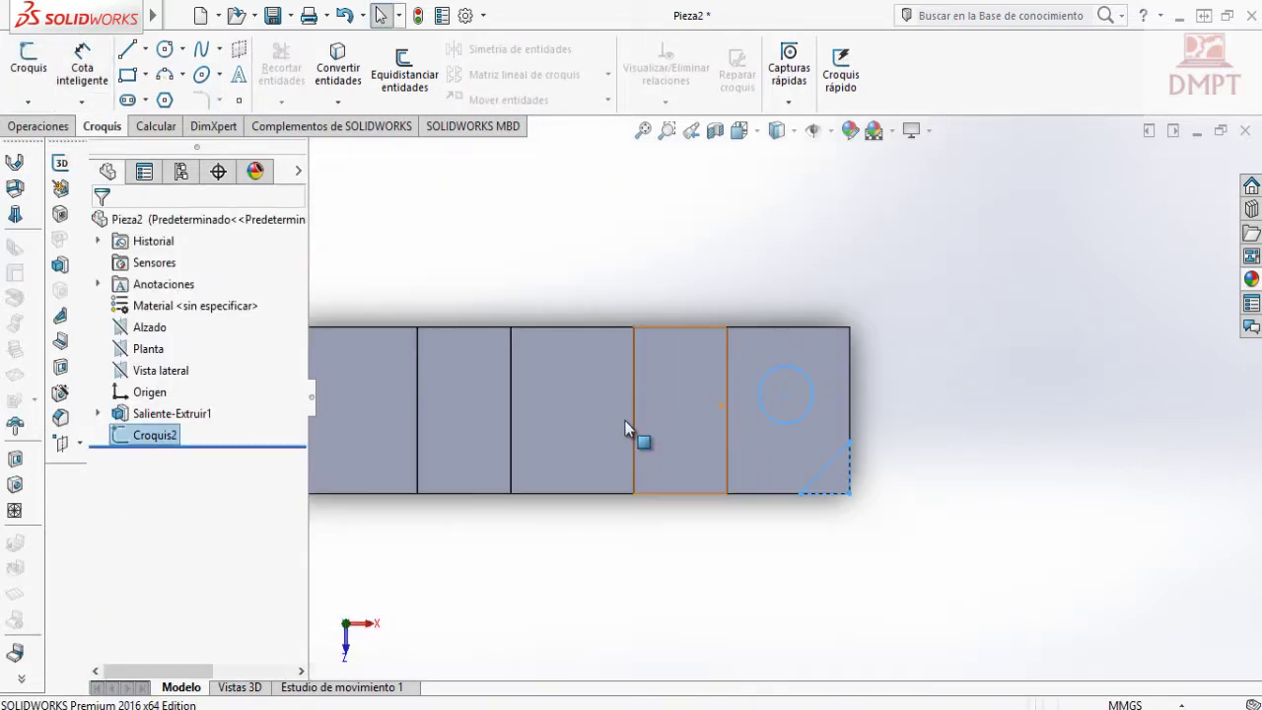
key(ctrl+7)
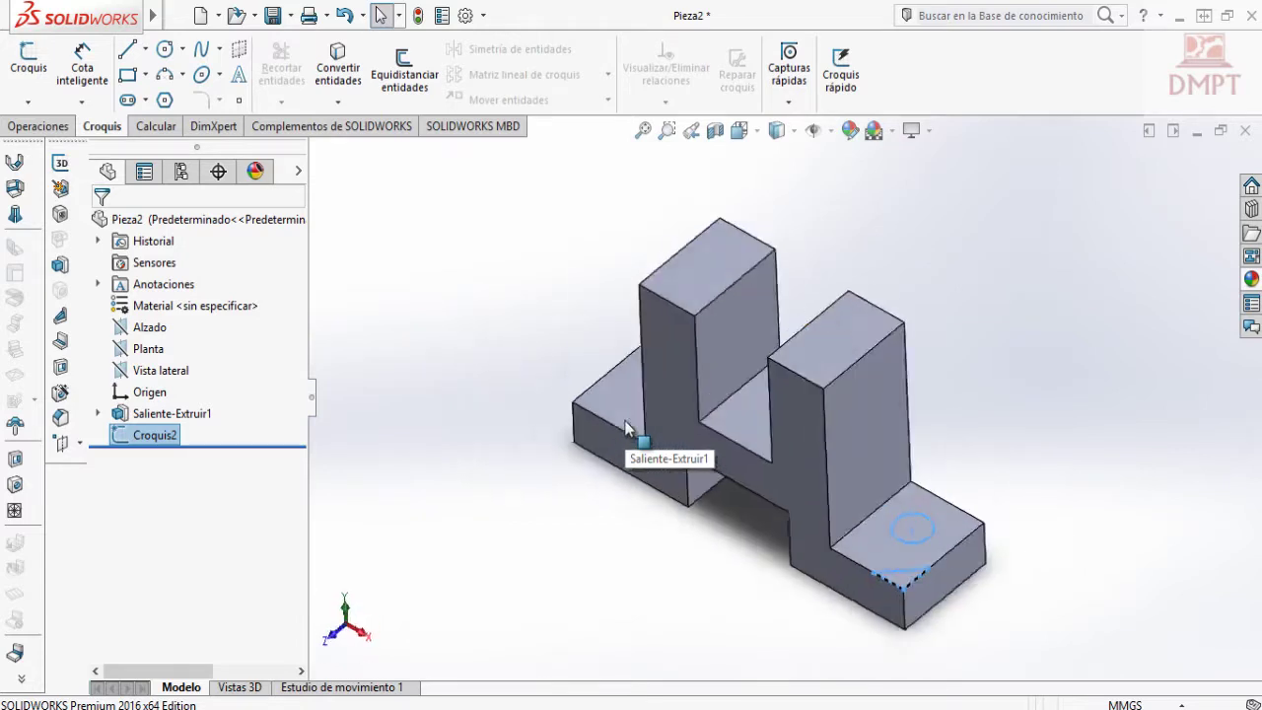
scroll(964, 366, down, 2)
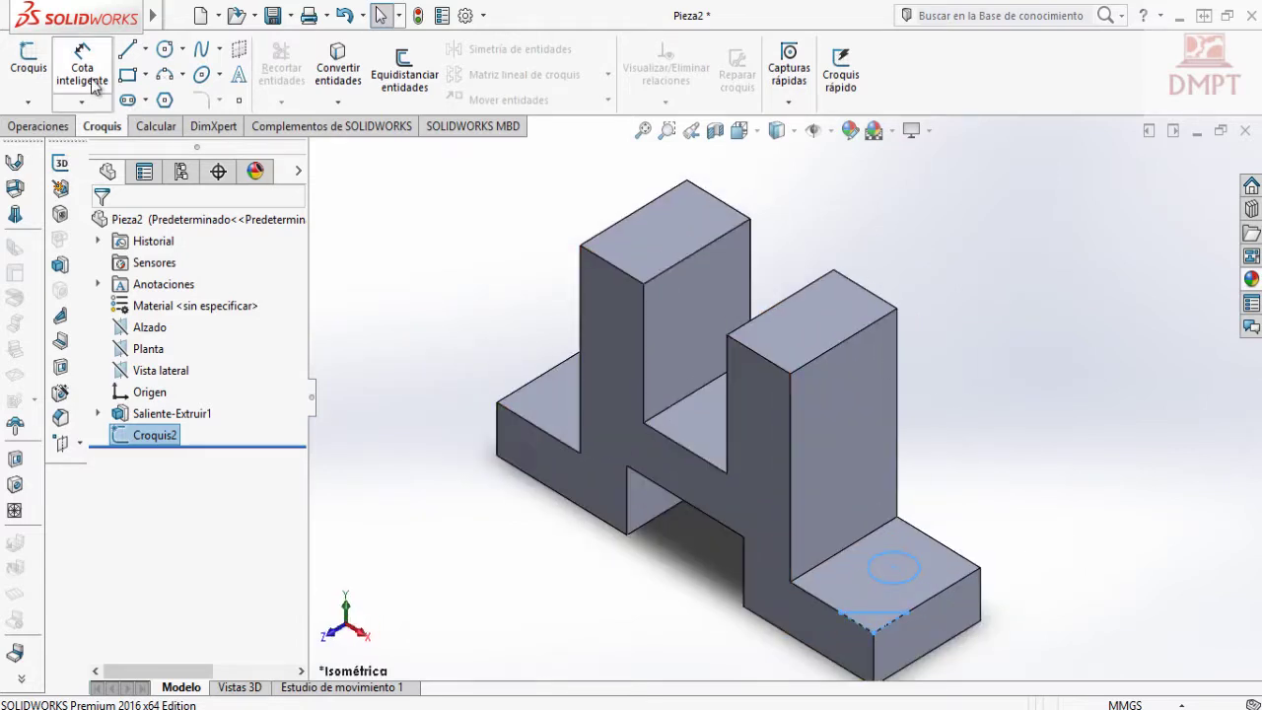
click(39, 126)
click(318, 69)
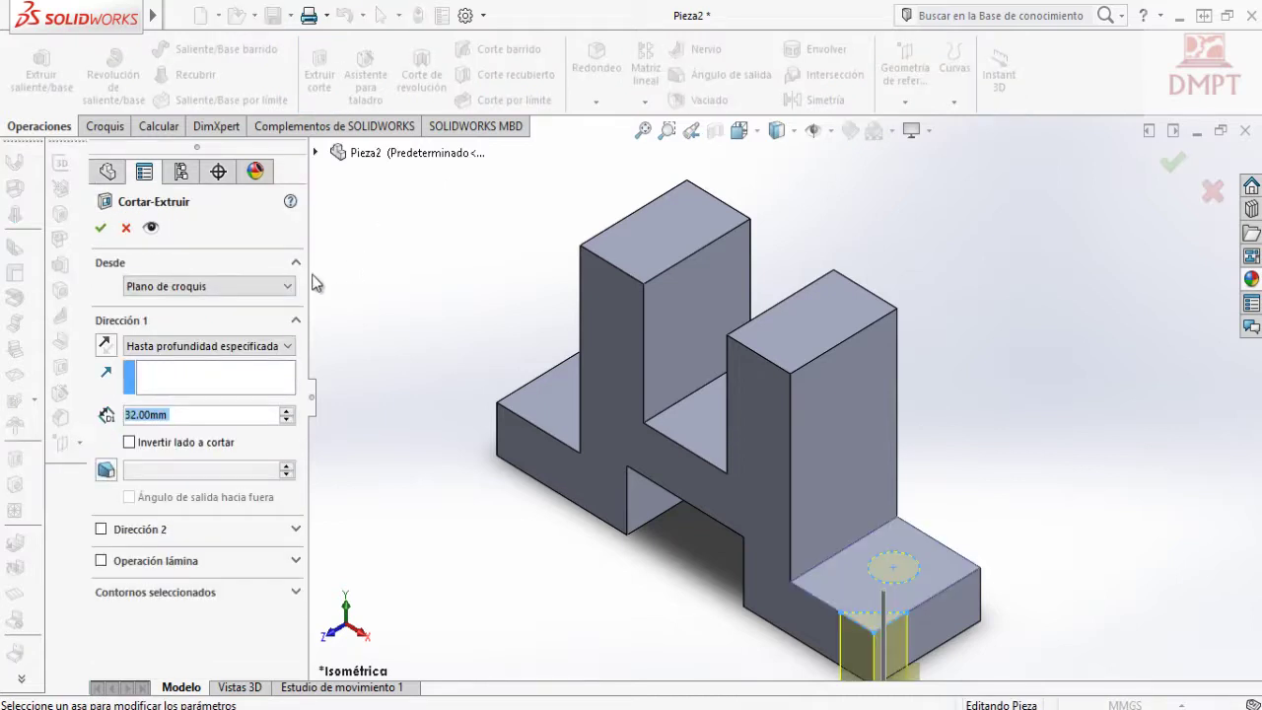
click(191, 347)
click(190, 375)
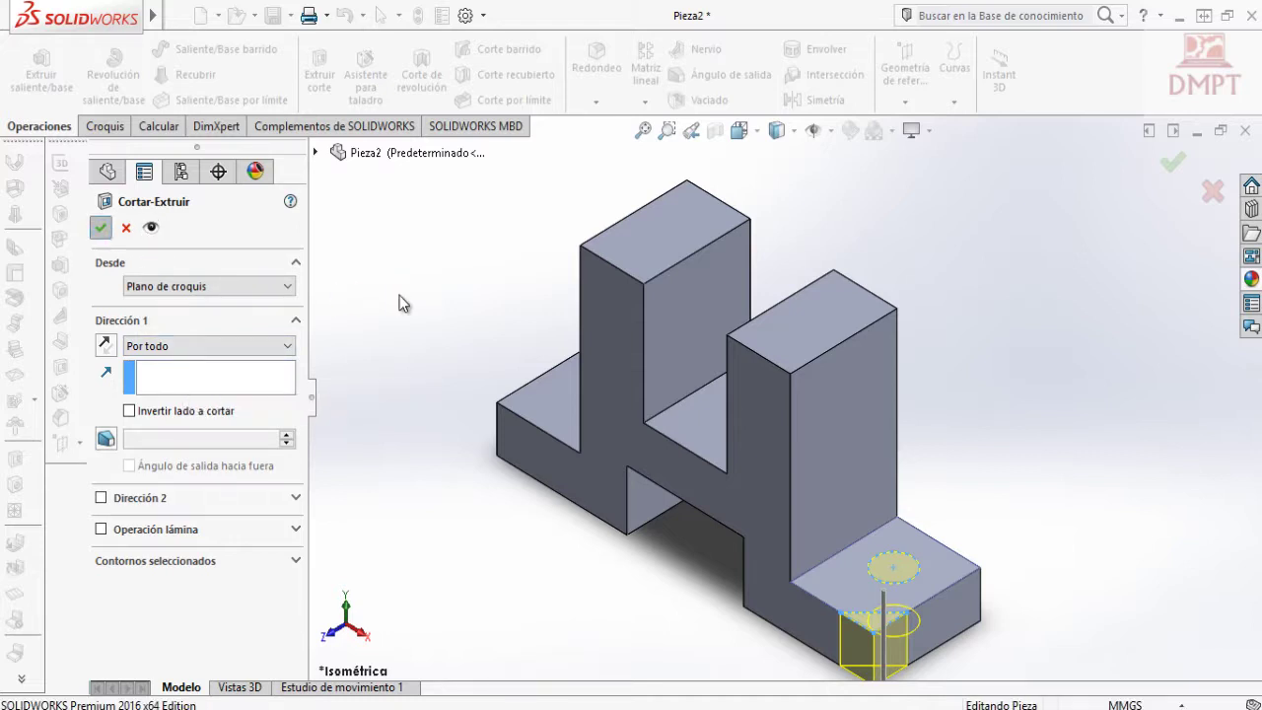
click(409, 467)
scroll(411, 468, up, 2)
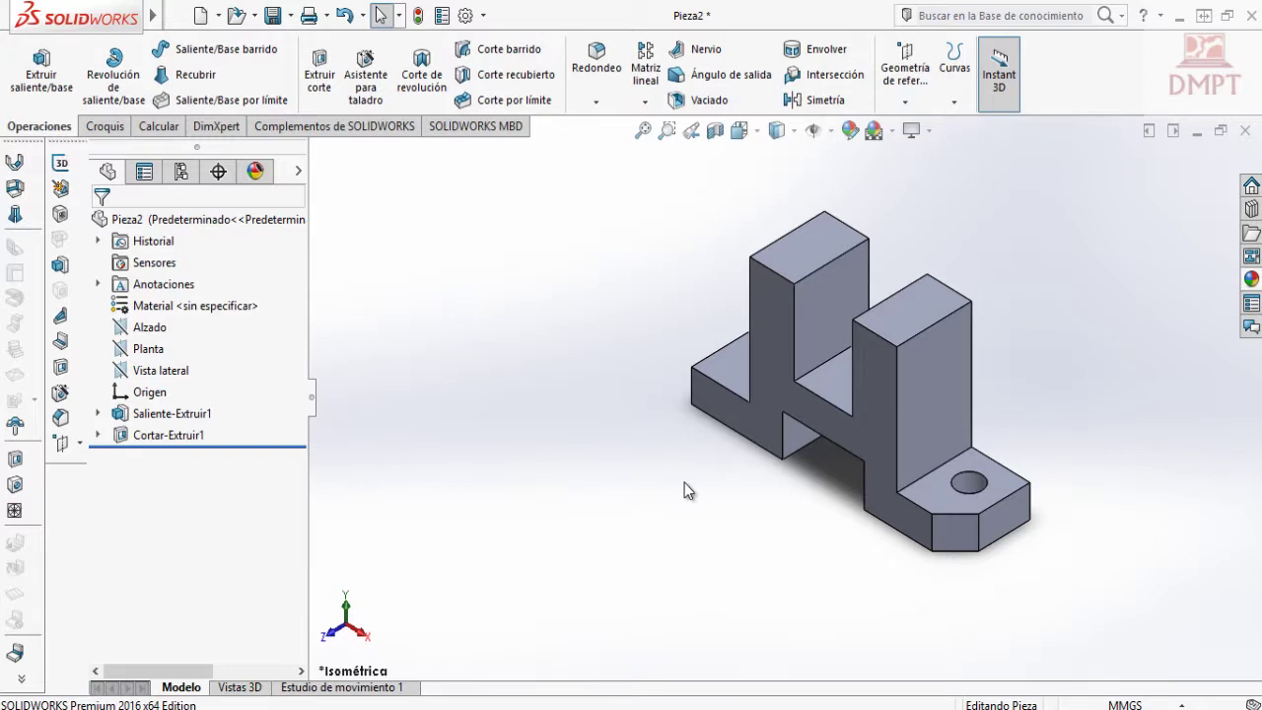
Reopen the sketch of the hole and corner cut for editing, viewed perpendicular to its plane.
middle_drag(684, 482, 535, 302)
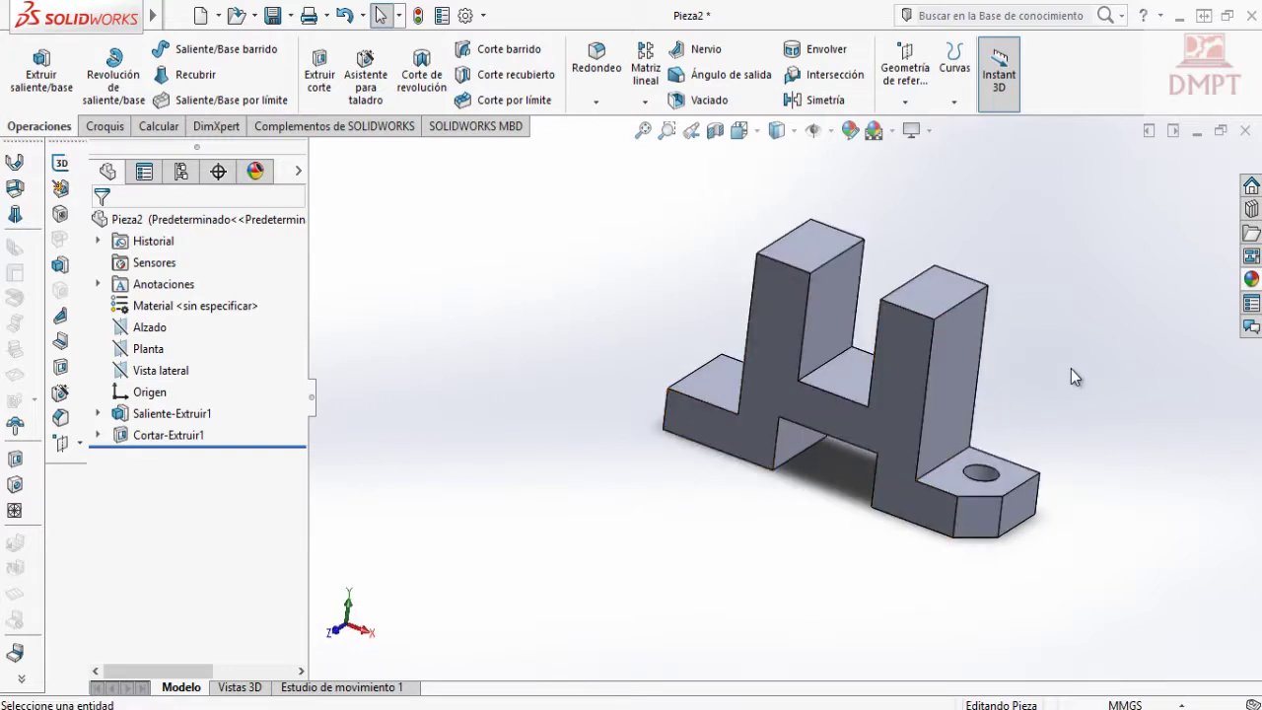
middle_drag(1070, 368, 982, 447)
click(143, 435)
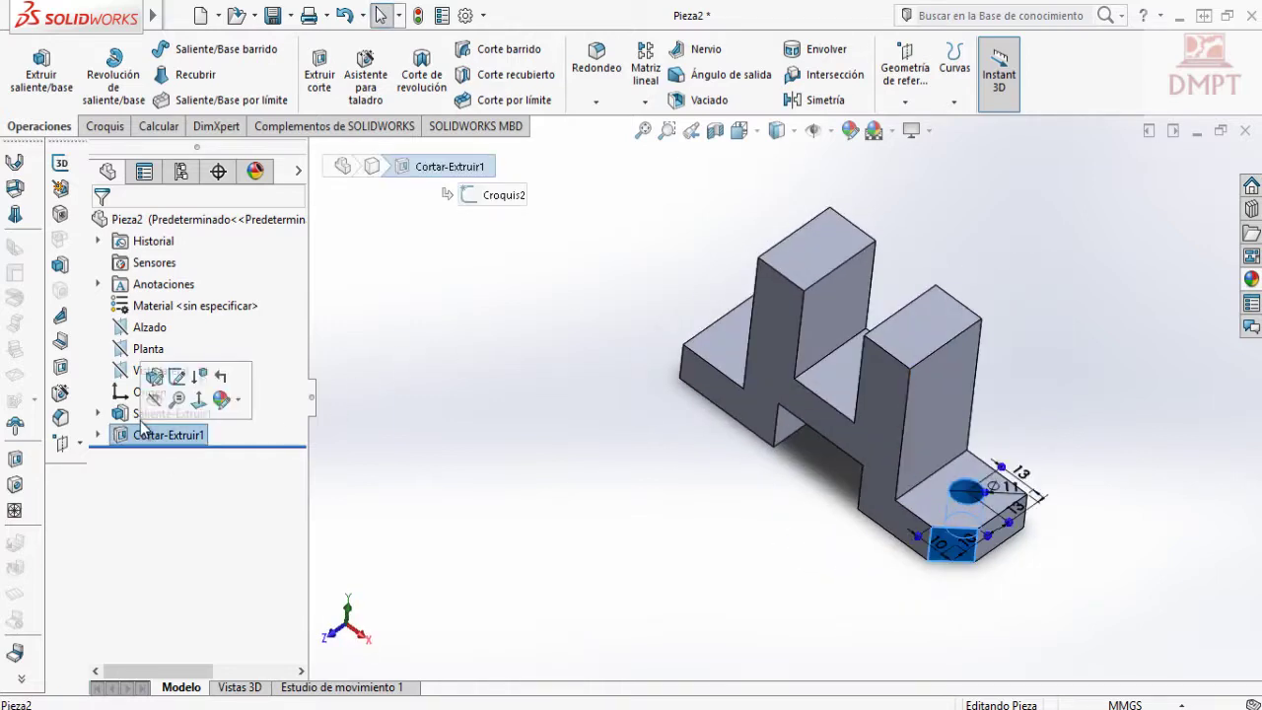
click(178, 377)
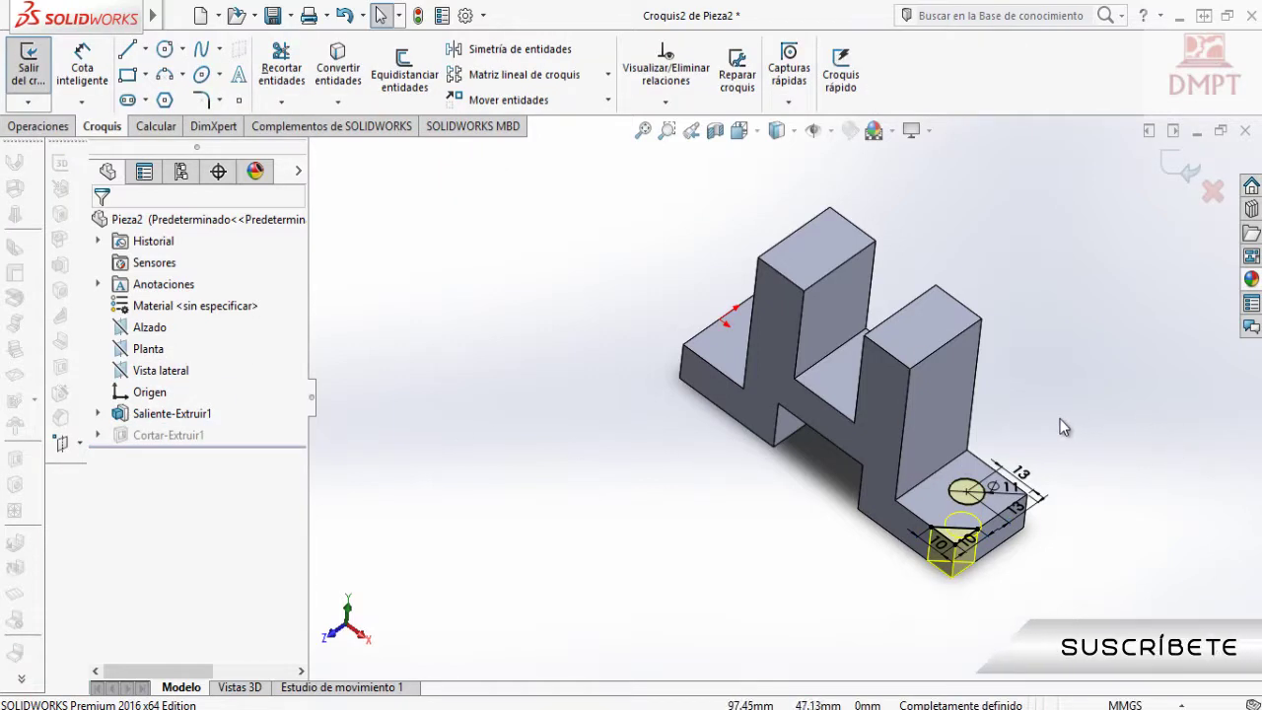
click(749, 138)
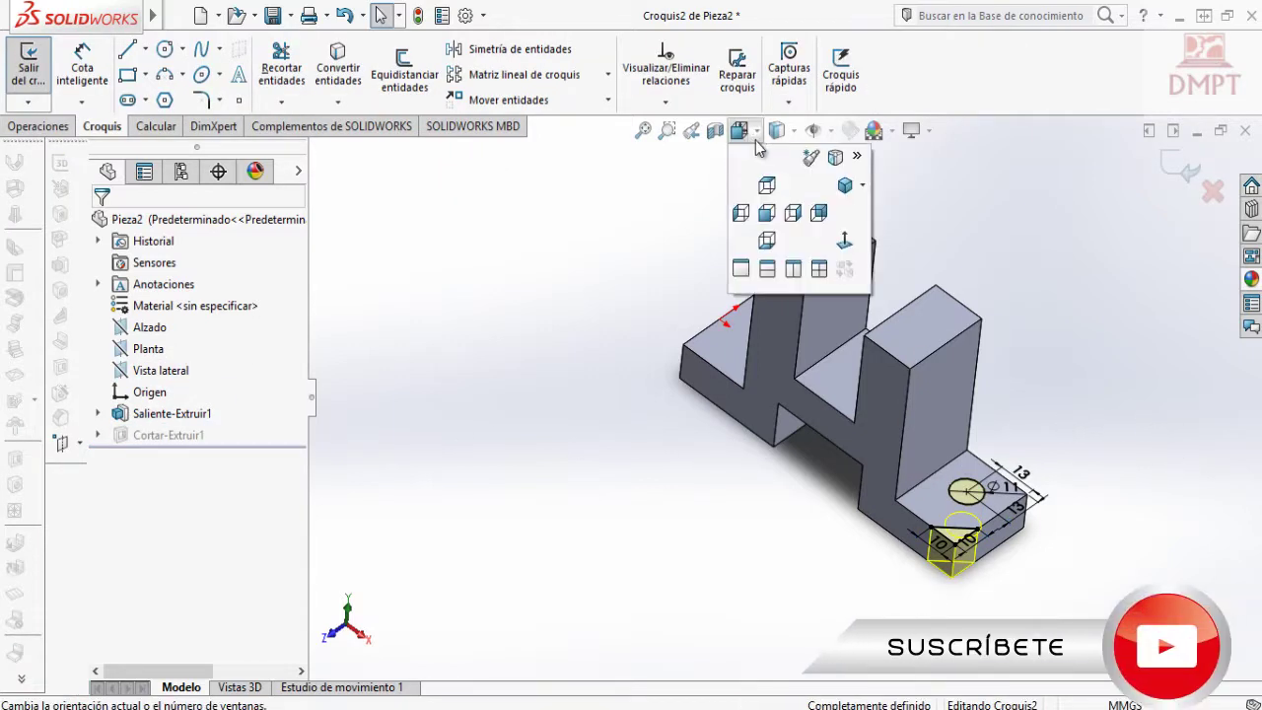
click(845, 241)
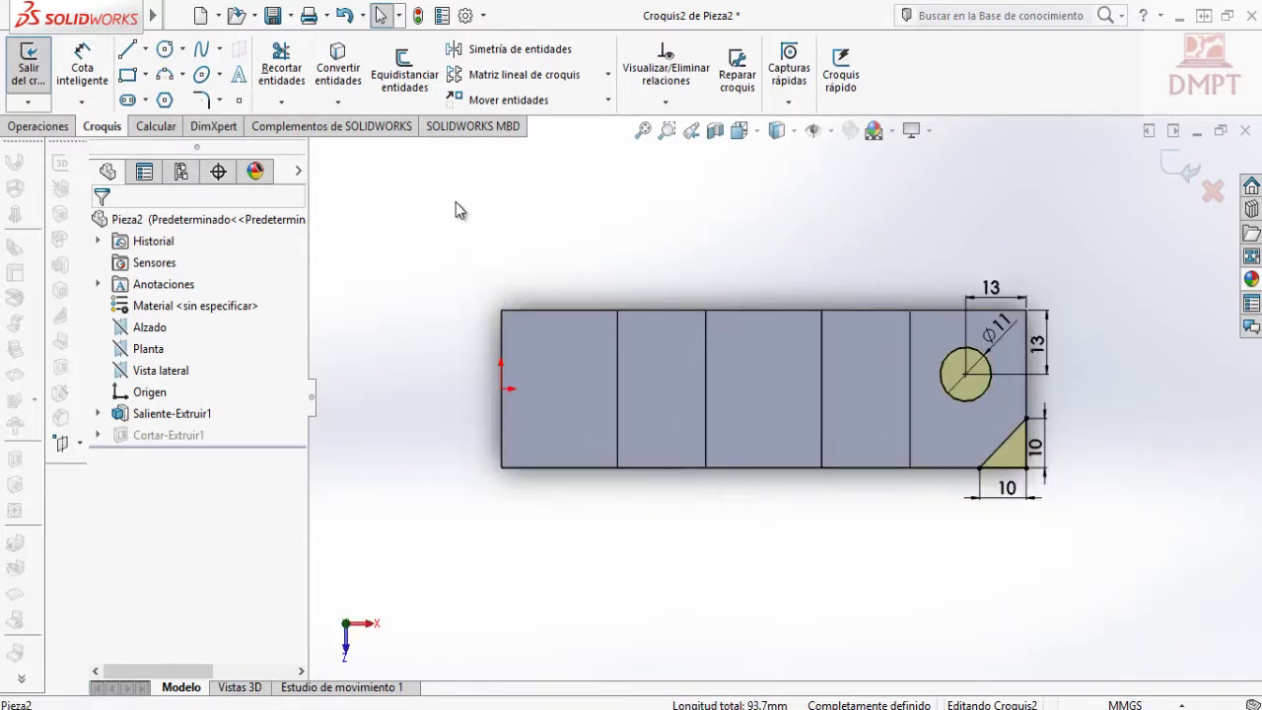
Draw a construction centerline across the part from the middle of the back edge to the middle of the front edge.
click(145, 49)
click(157, 98)
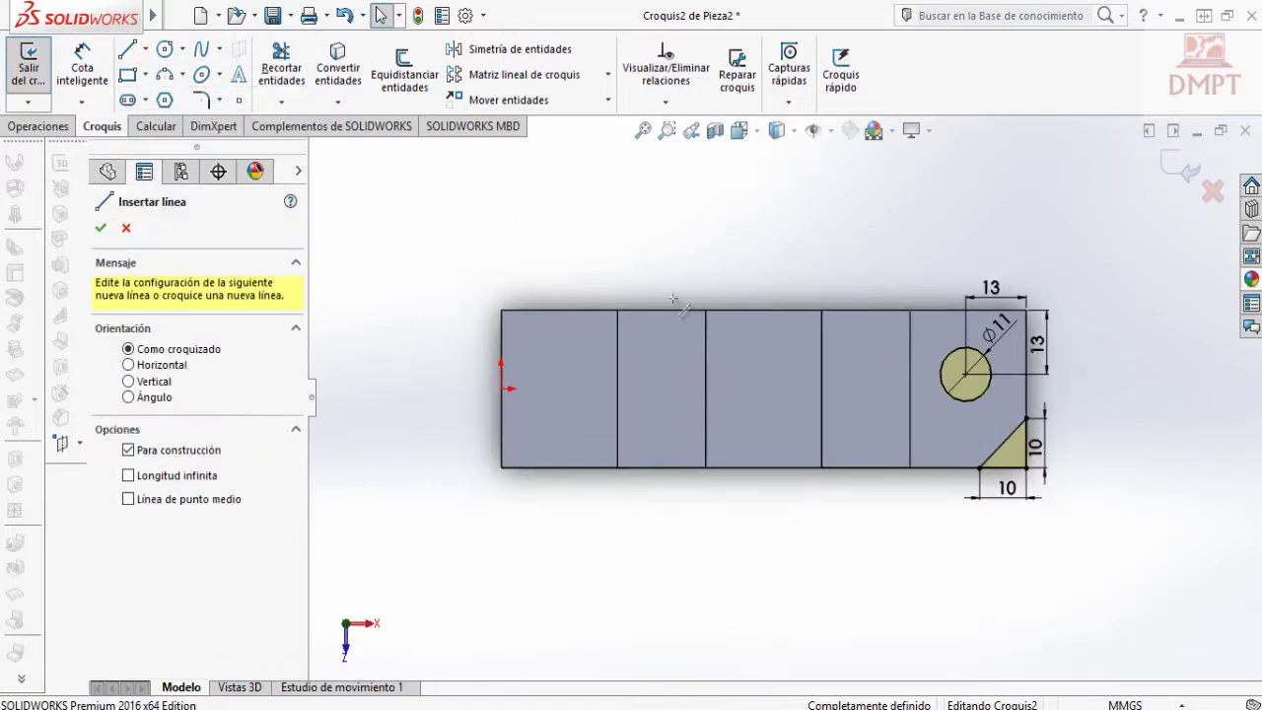
click(763, 310)
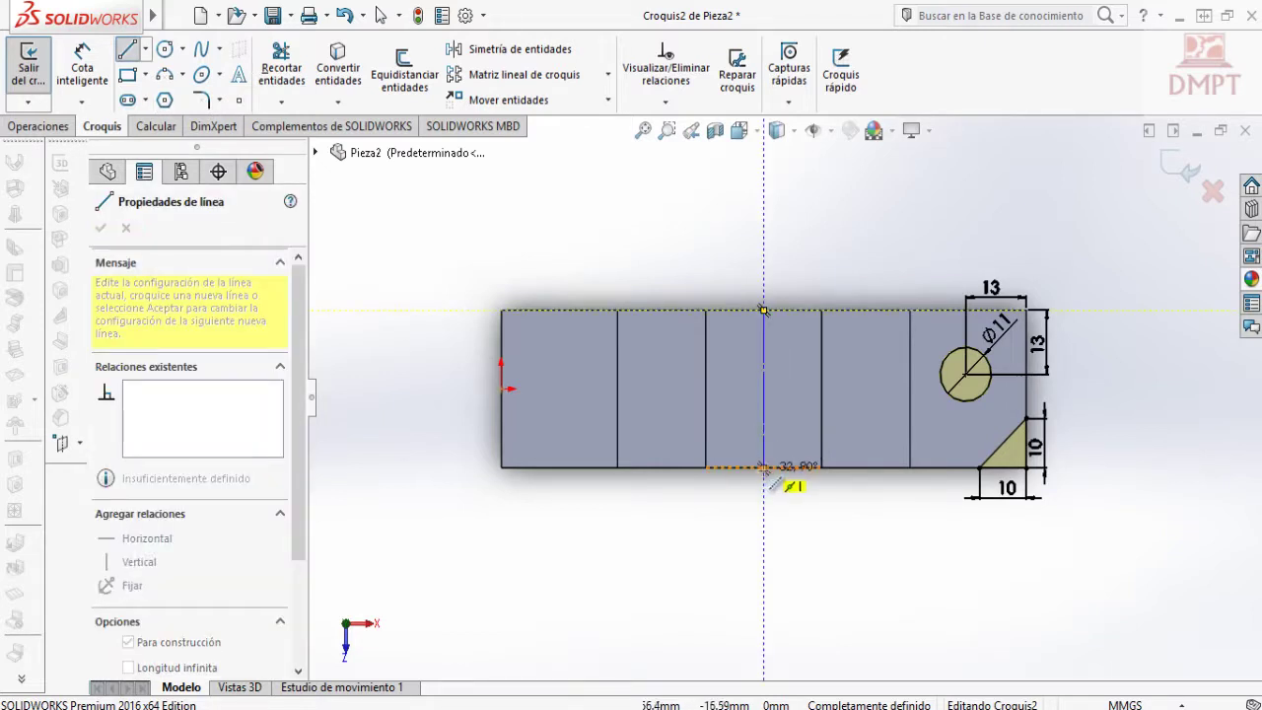
click(764, 467)
key(Escape)
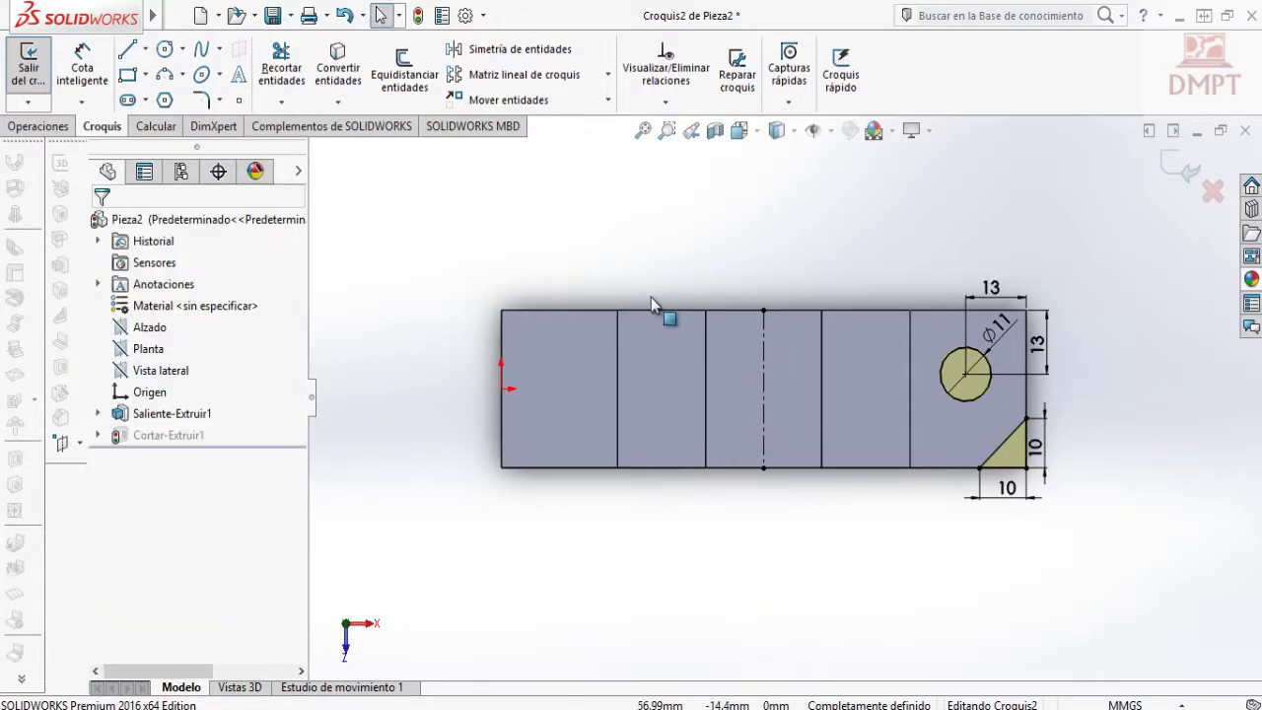
Mirror the circle and the three triangle lines about the centerline, keeping the originals, and exit the sketch to update the cut.
click(493, 49)
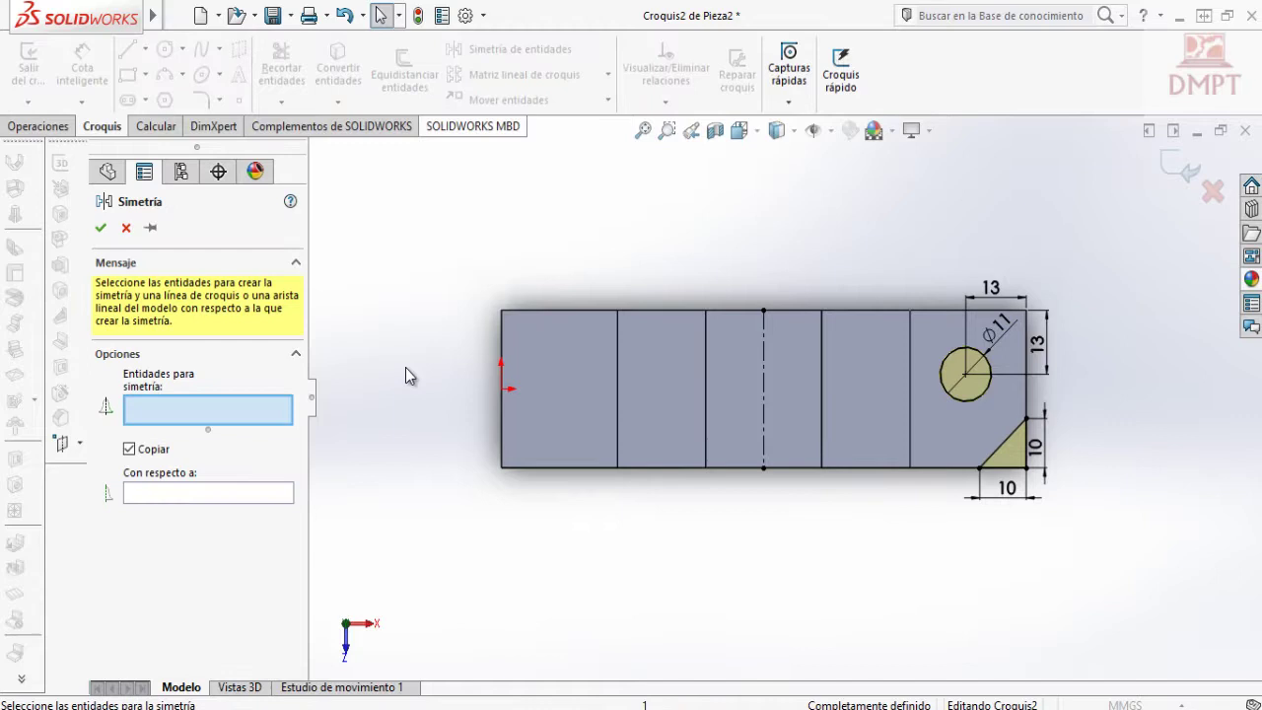
click(232, 494)
click(763, 422)
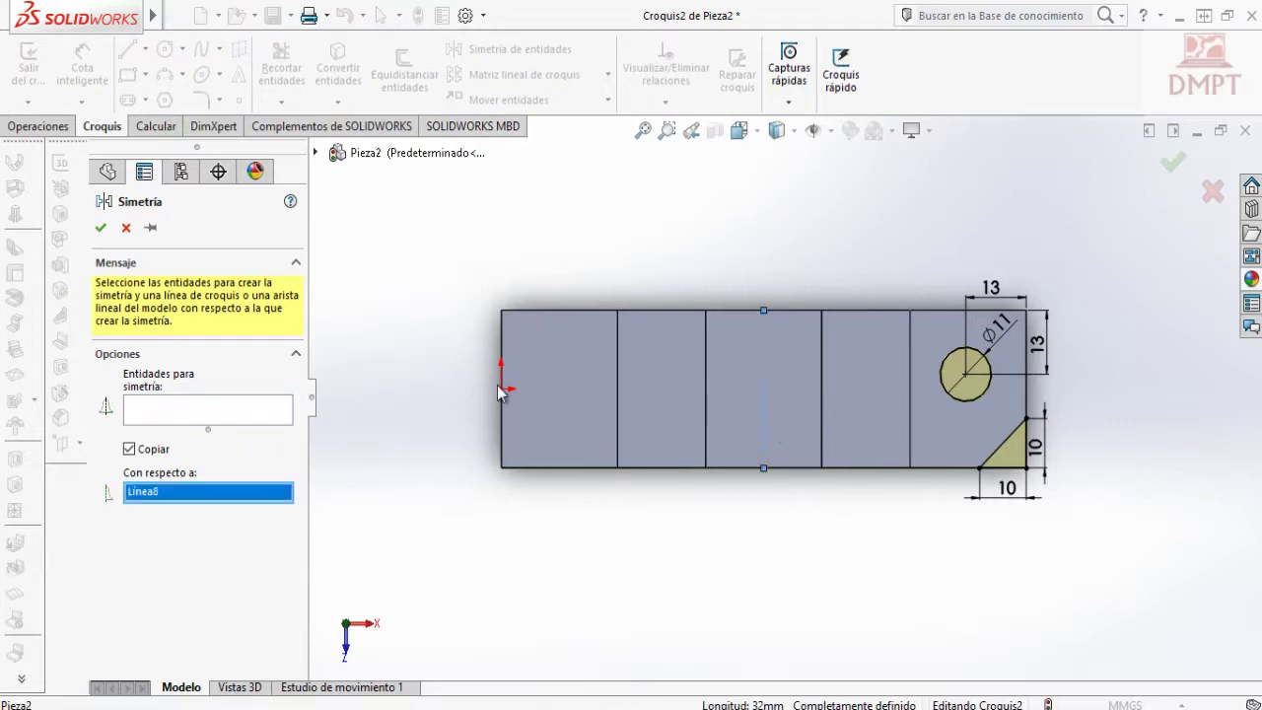
click(276, 414)
click(984, 398)
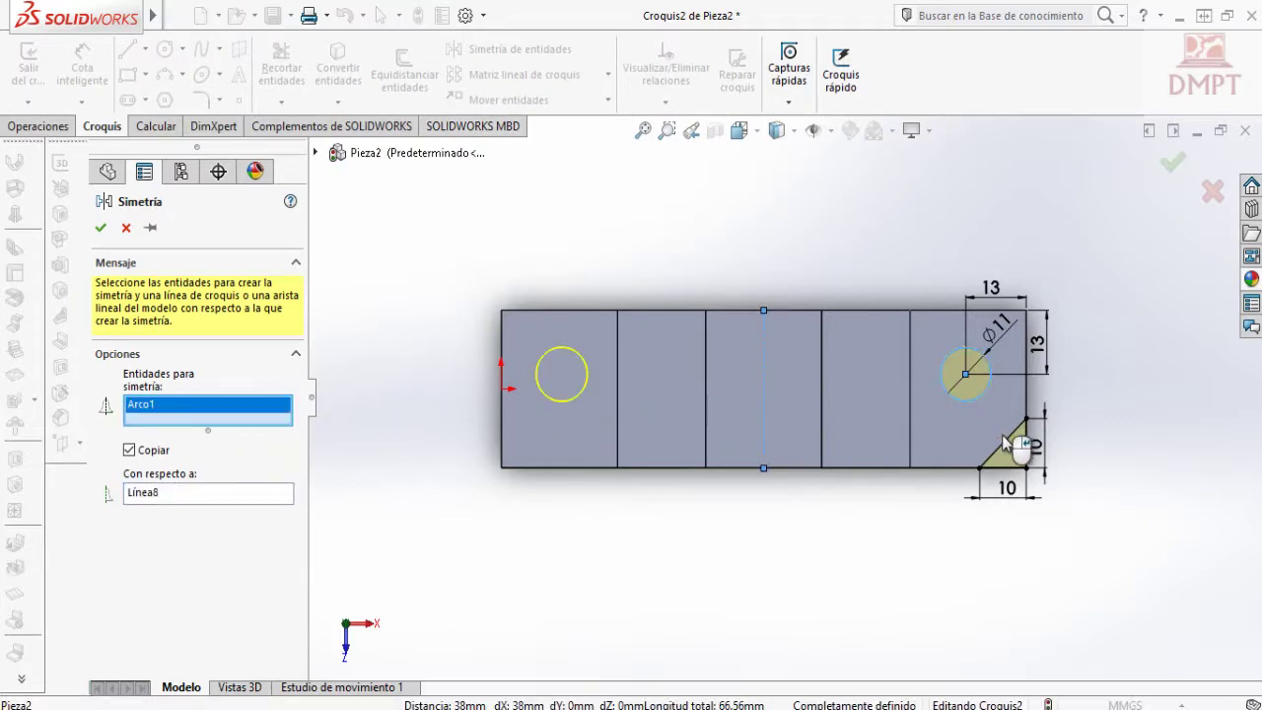
click(1005, 443)
click(1012, 468)
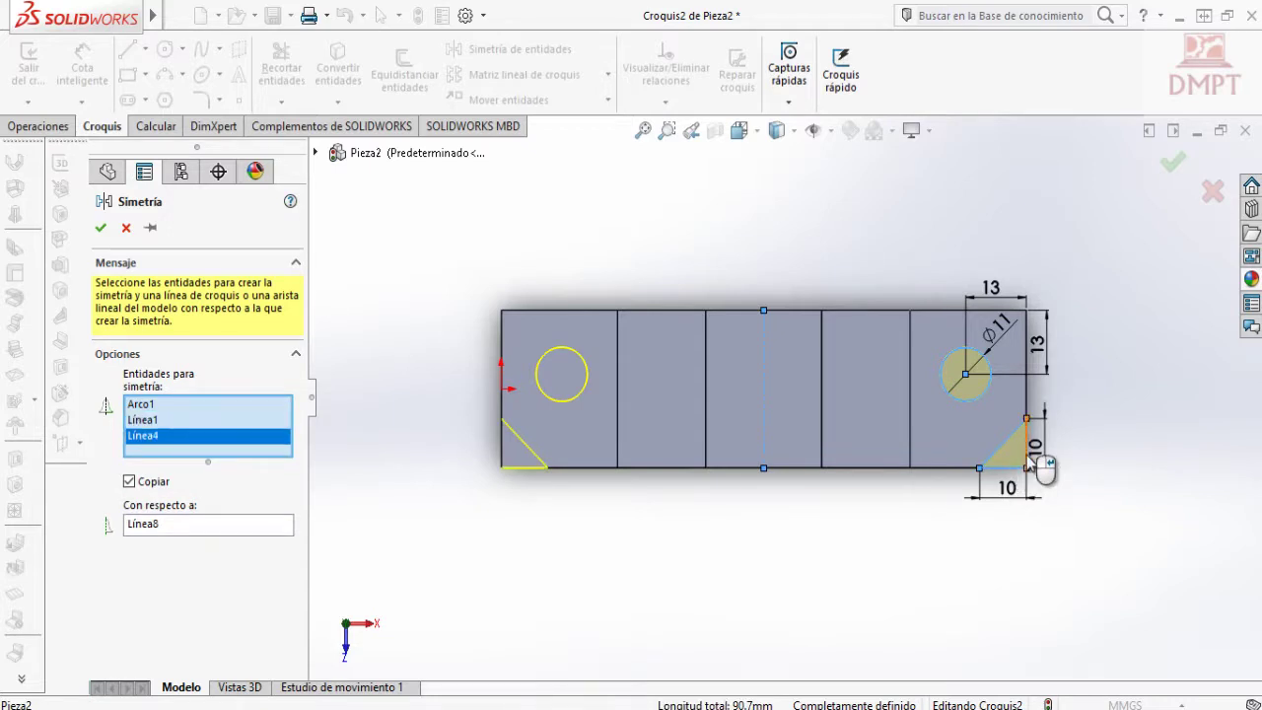
click(1025, 446)
click(102, 227)
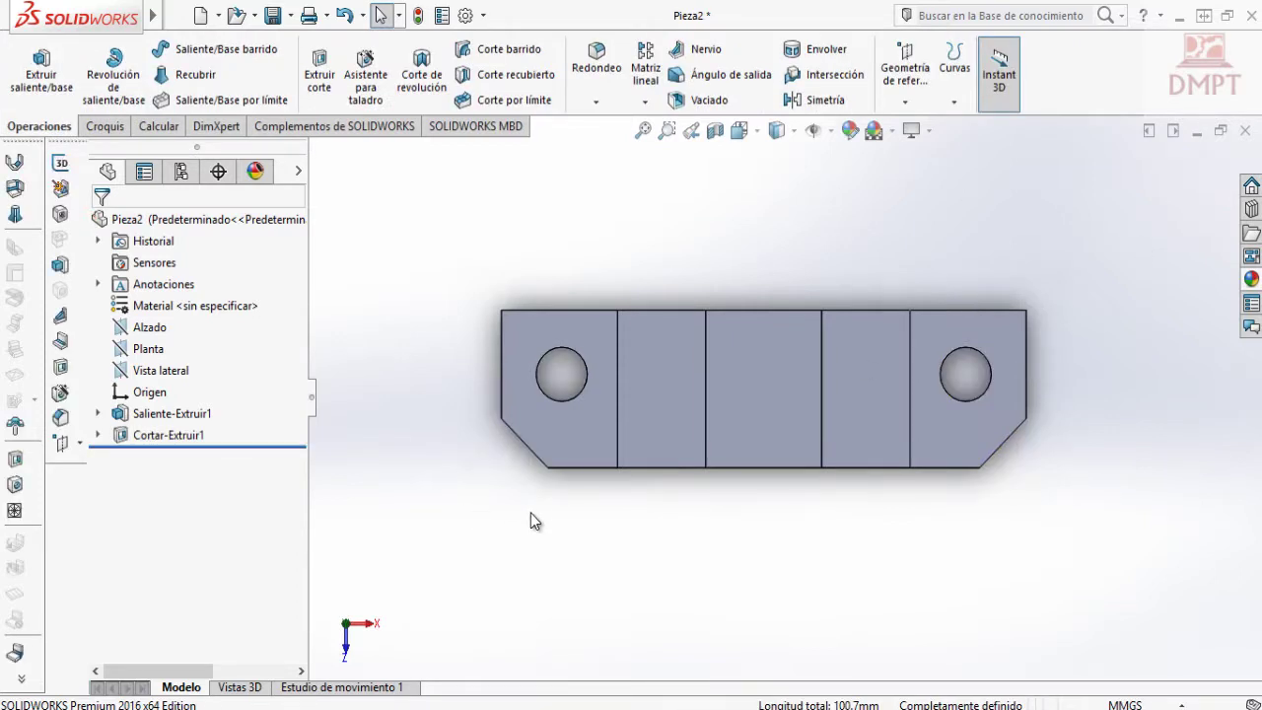
key(ctrl+7)
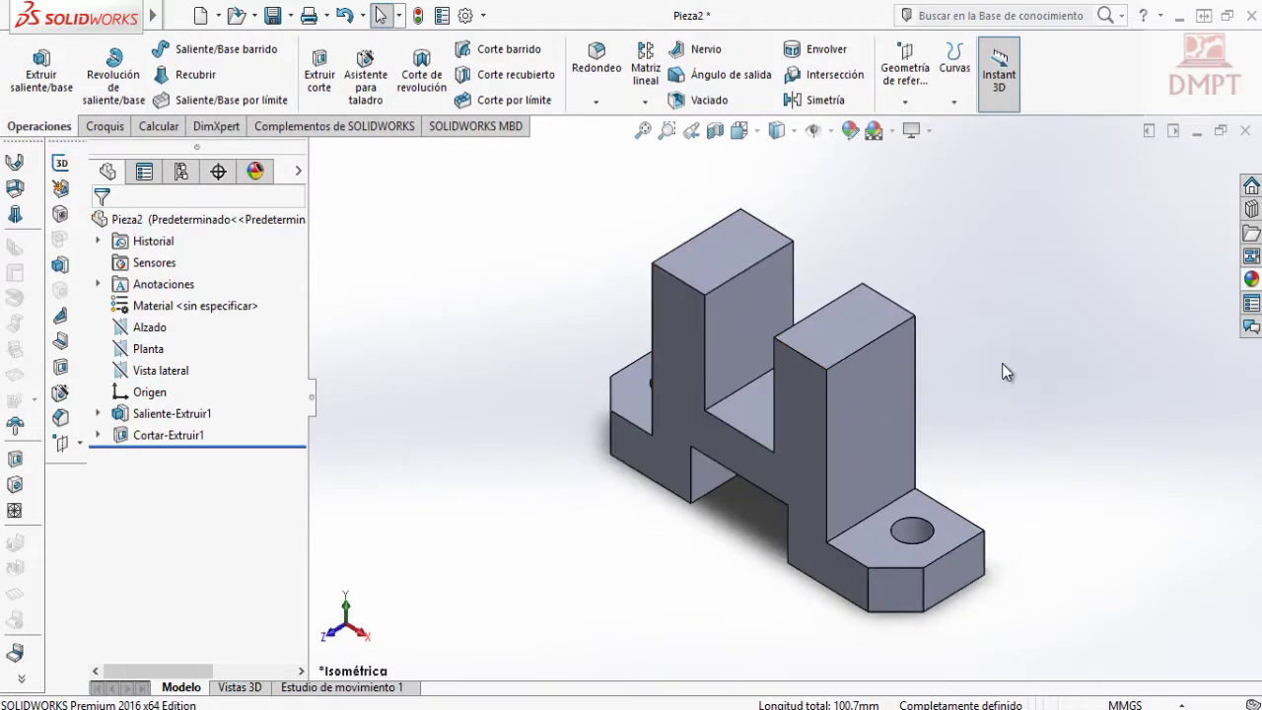
Start a new sketch on the outer side face of the front upright and view it perpendicular to the face.
click(105, 126)
click(29, 59)
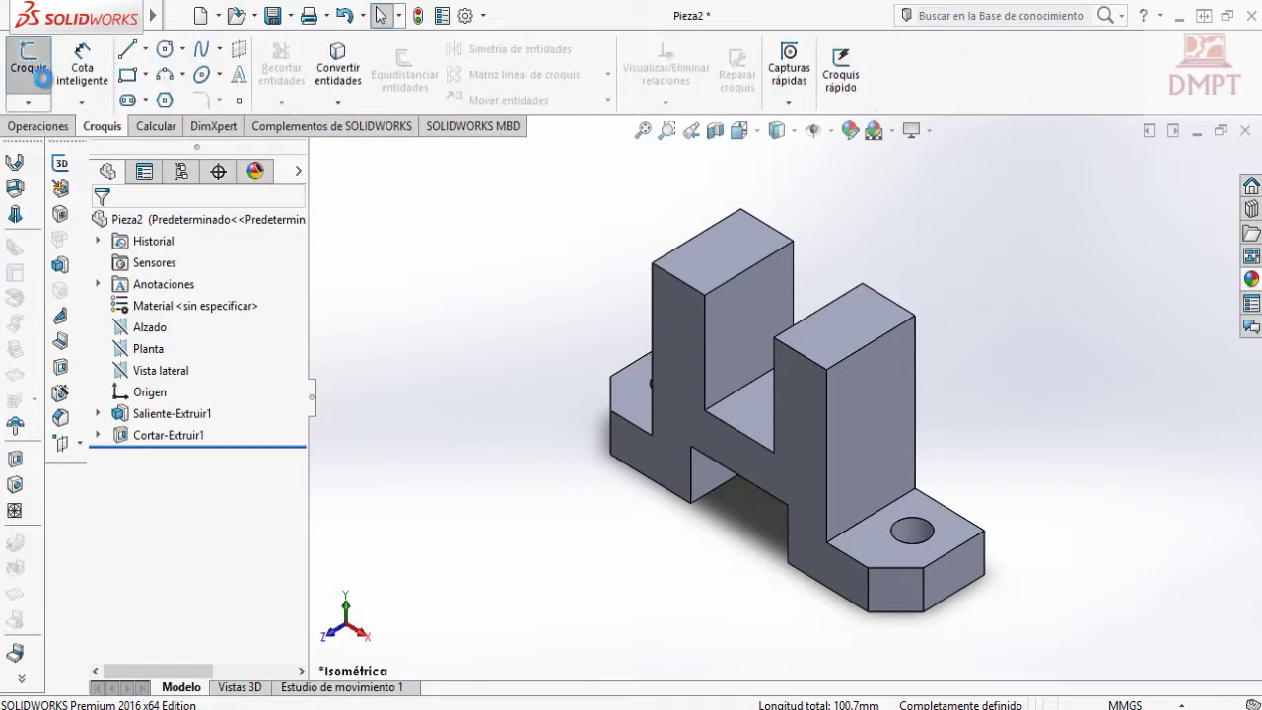
click(858, 425)
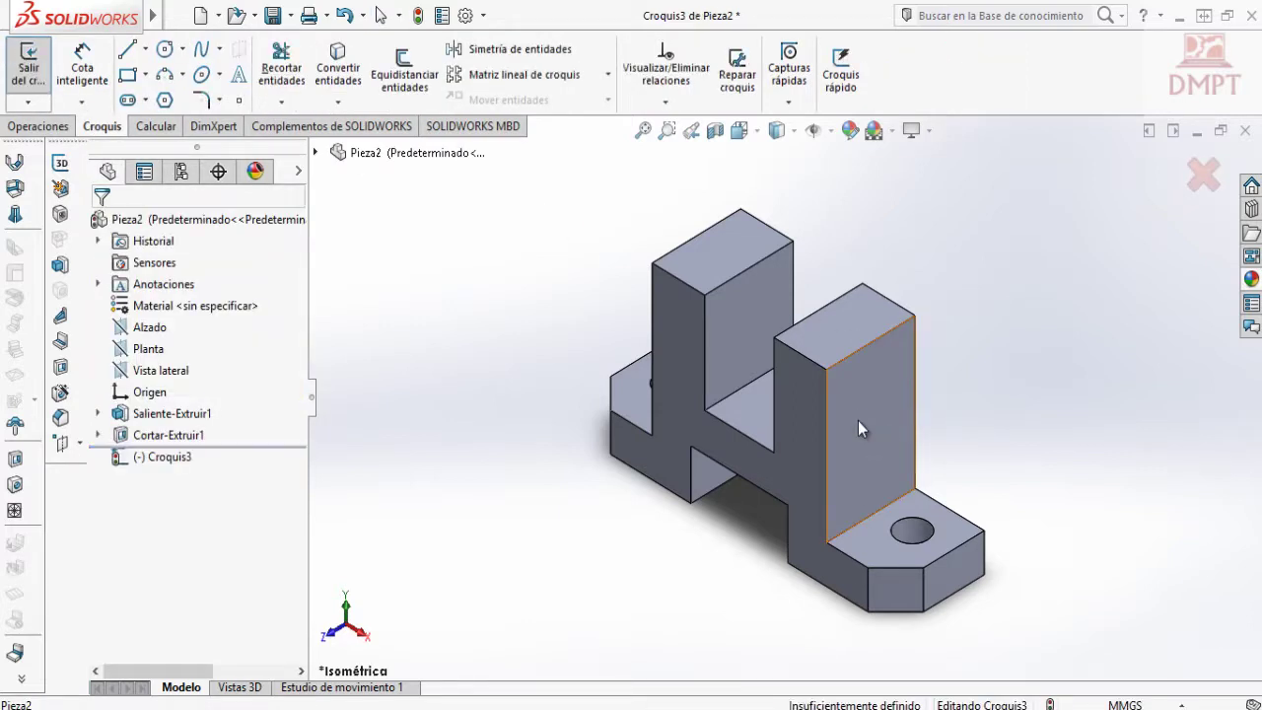
click(739, 130)
click(846, 243)
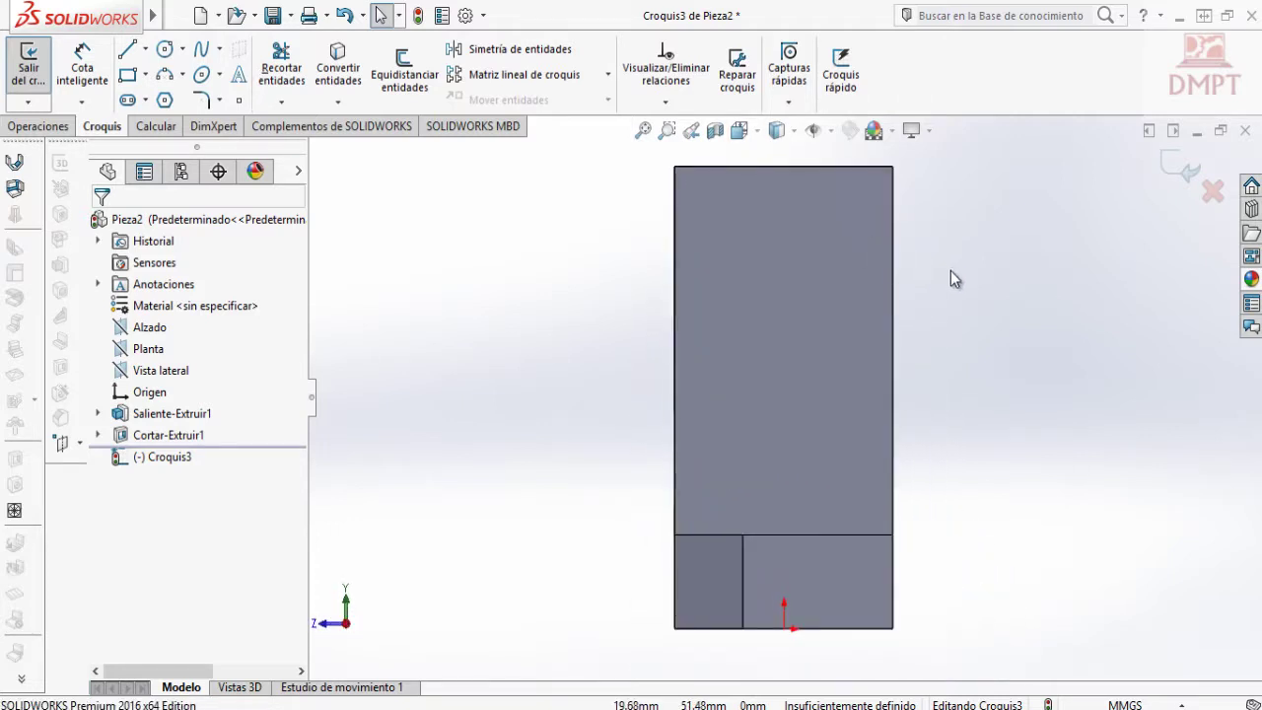
Draw a circle about 5 mm in radius in the upper part of the upright, vertically aligned with the origin.
click(164, 49)
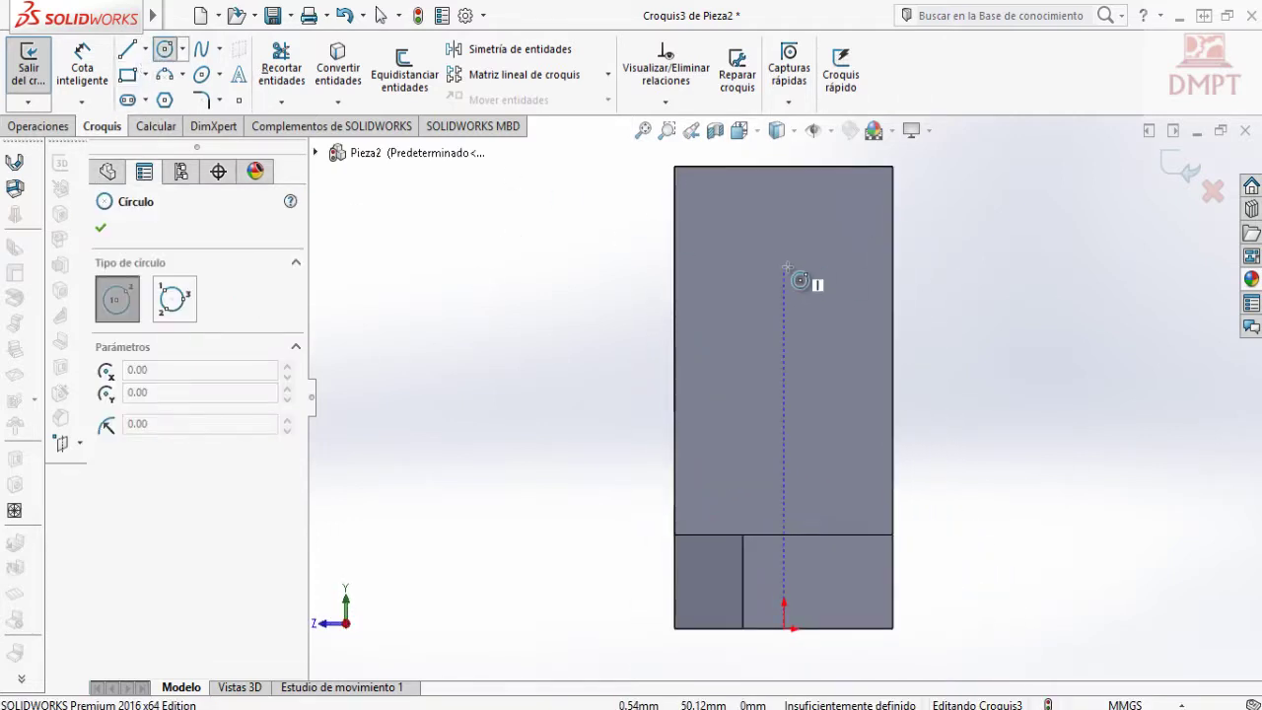
click(784, 266)
click(803, 294)
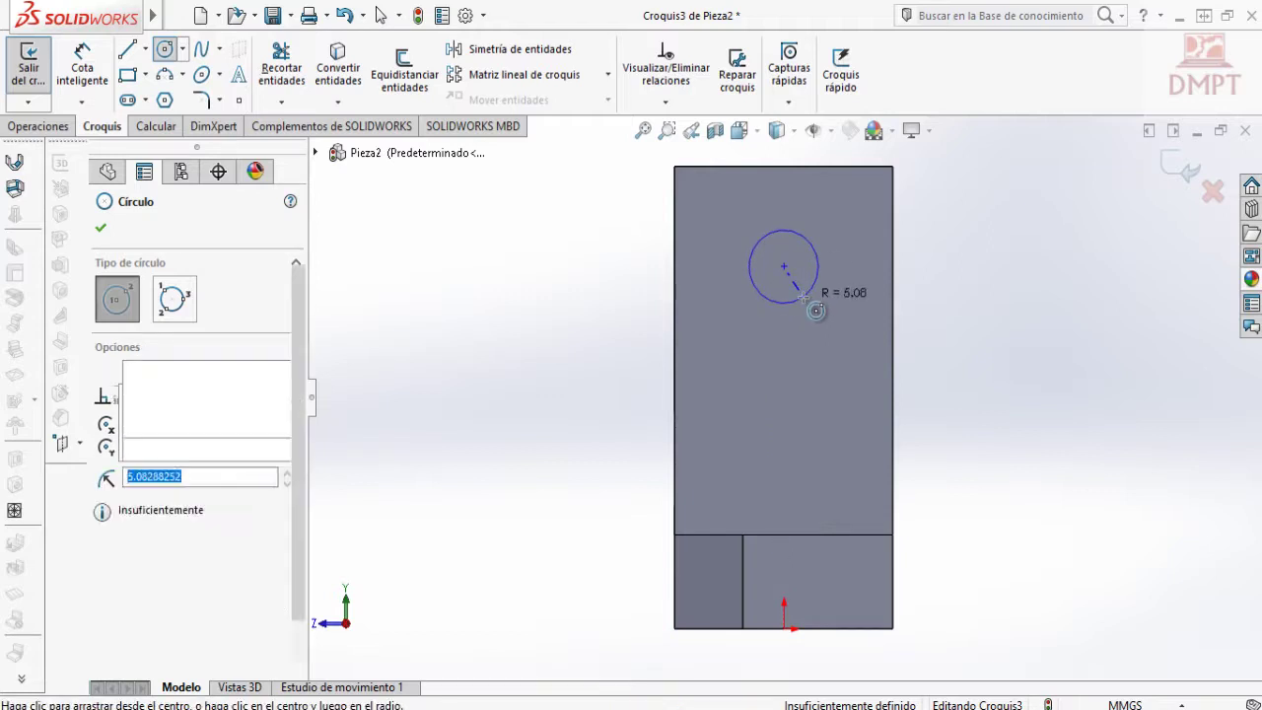
Draw a larger circle about 32 mm in diameter, concentric with the small circle.
click(783, 267)
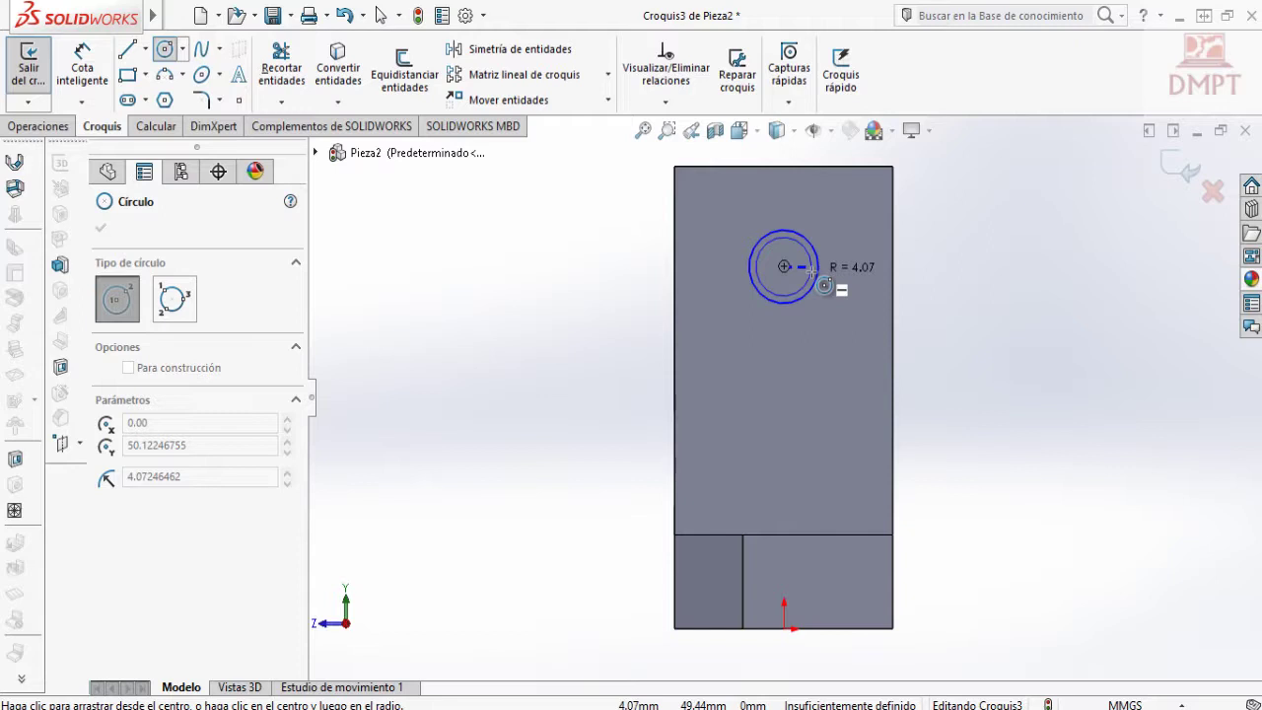
click(906, 292)
key(Escape)
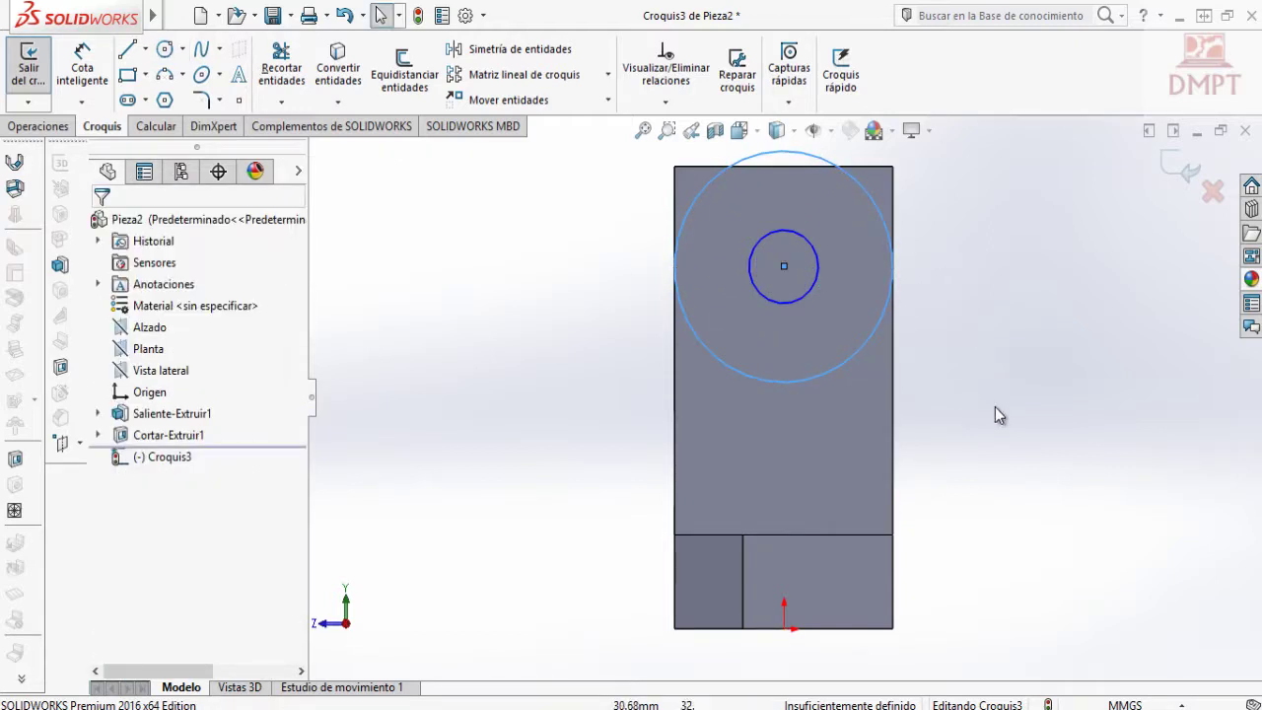
Dimension the larger circle's diameter as 70 mm and place the dimension outside the circle.
right_drag(995, 408, 1022, 313)
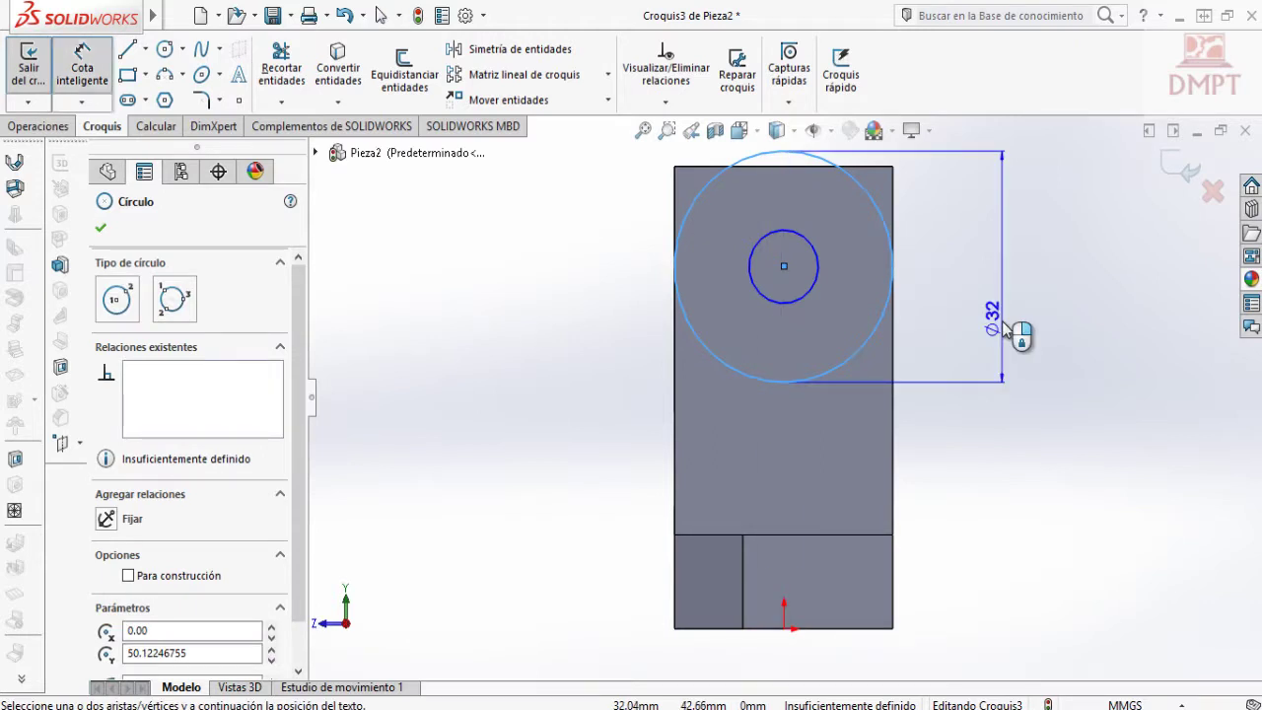
click(1007, 329)
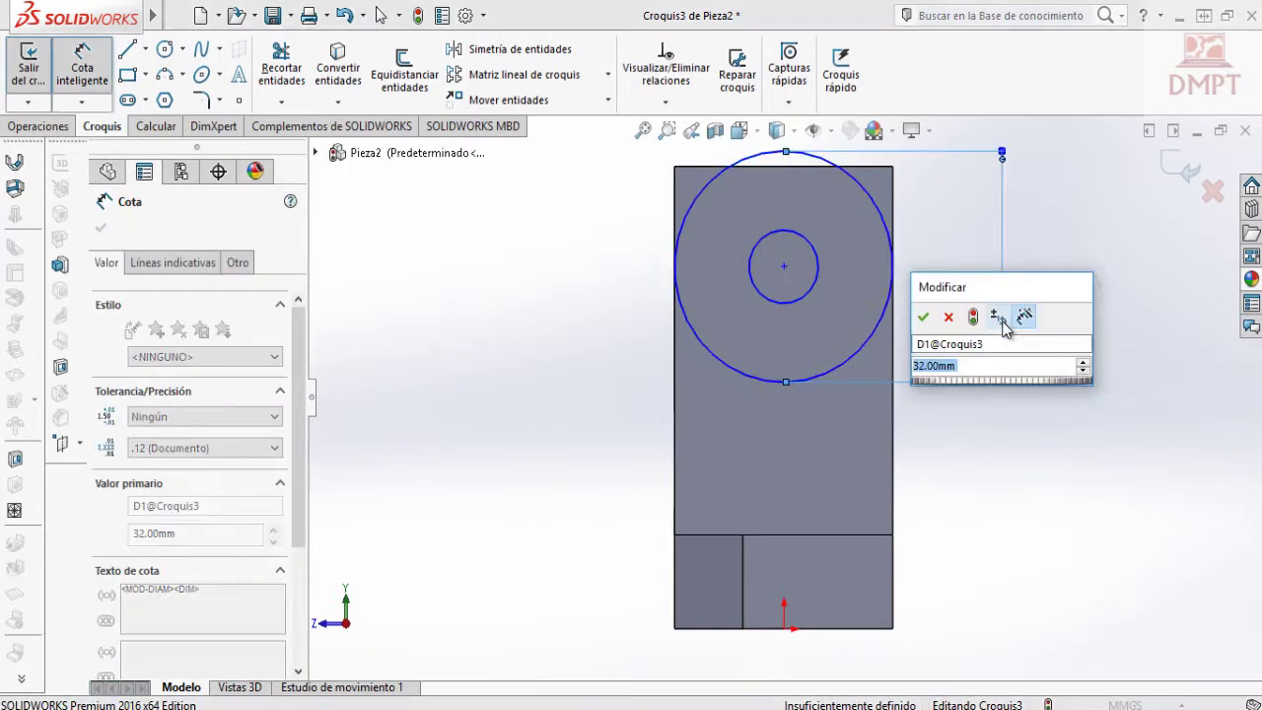
text(70)
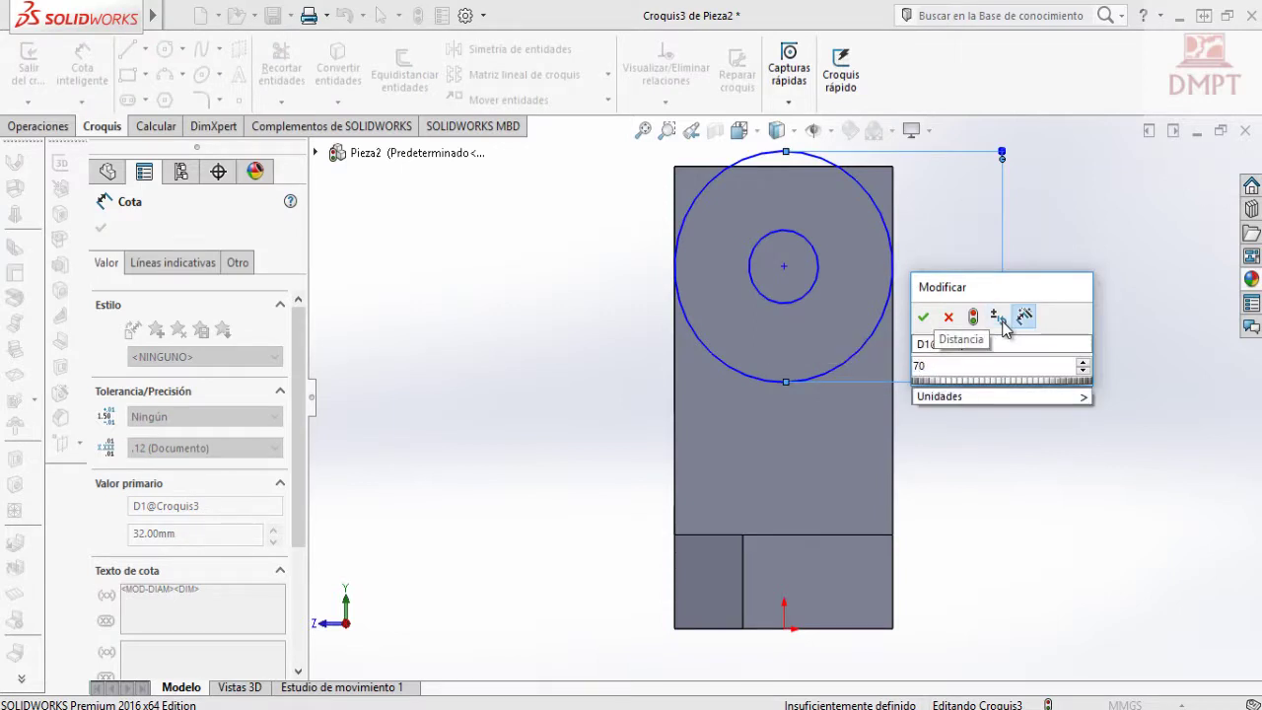
key(Return)
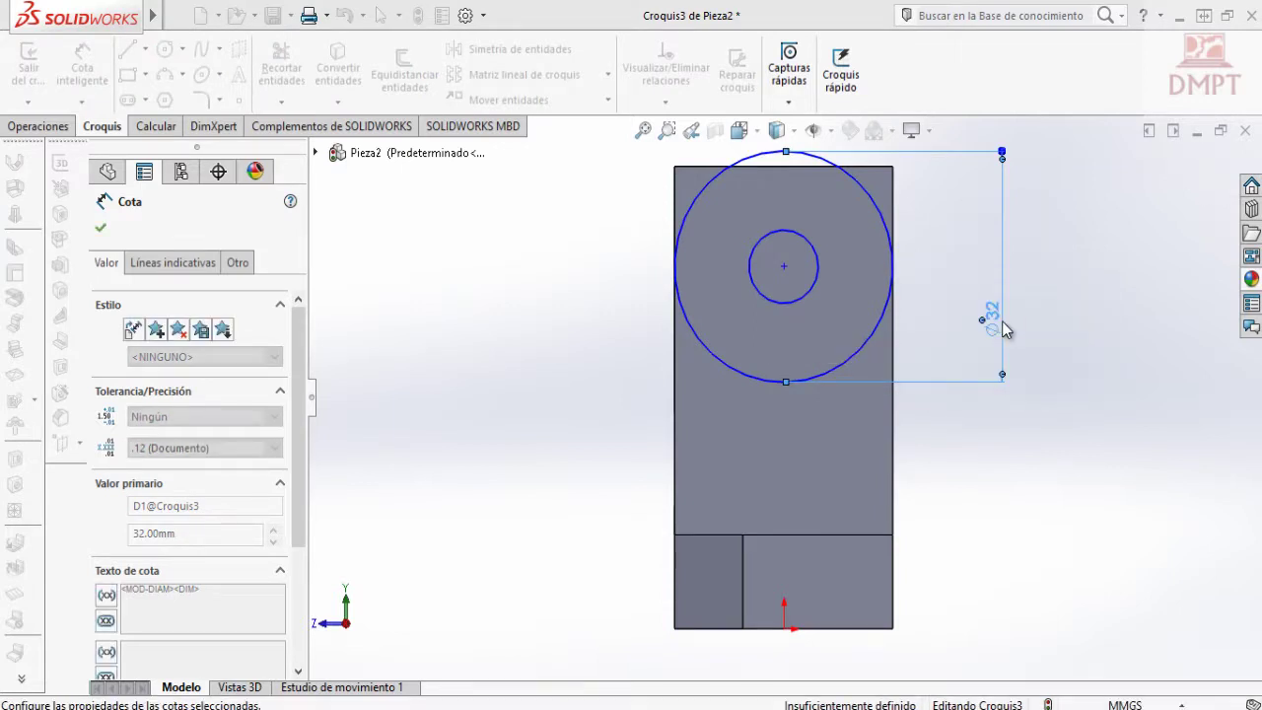
key(f)
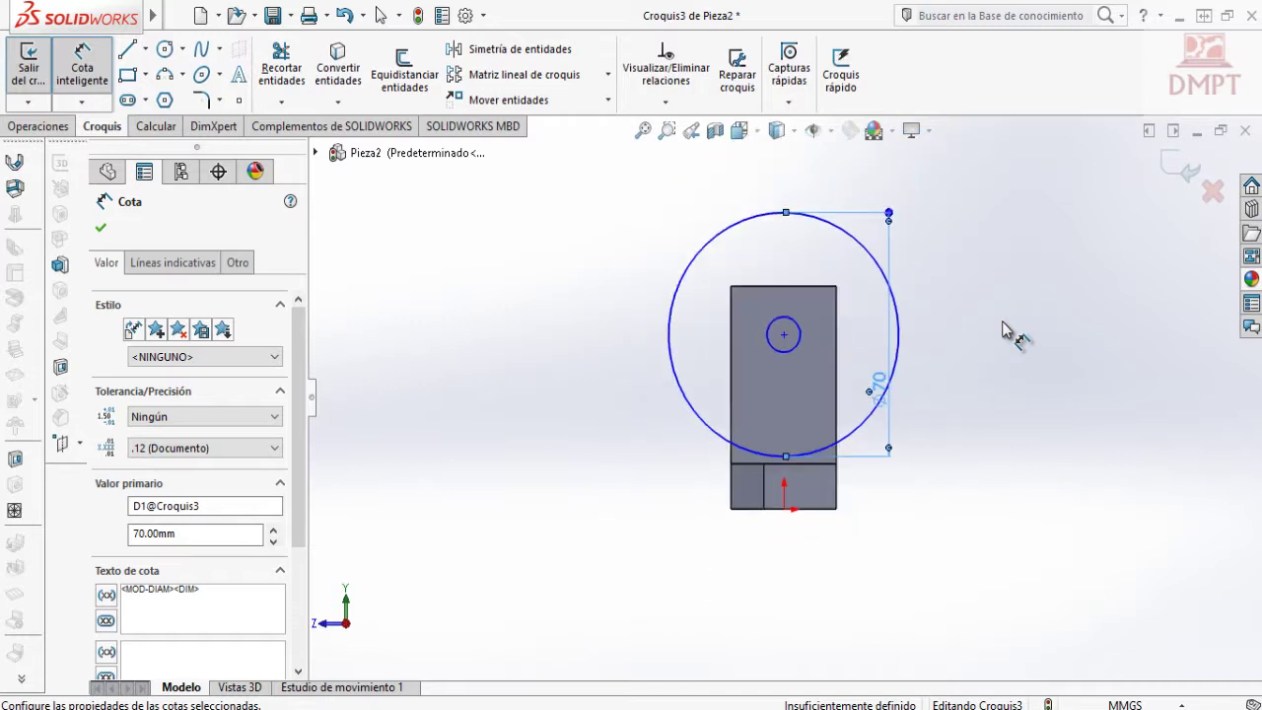
key(Escape)
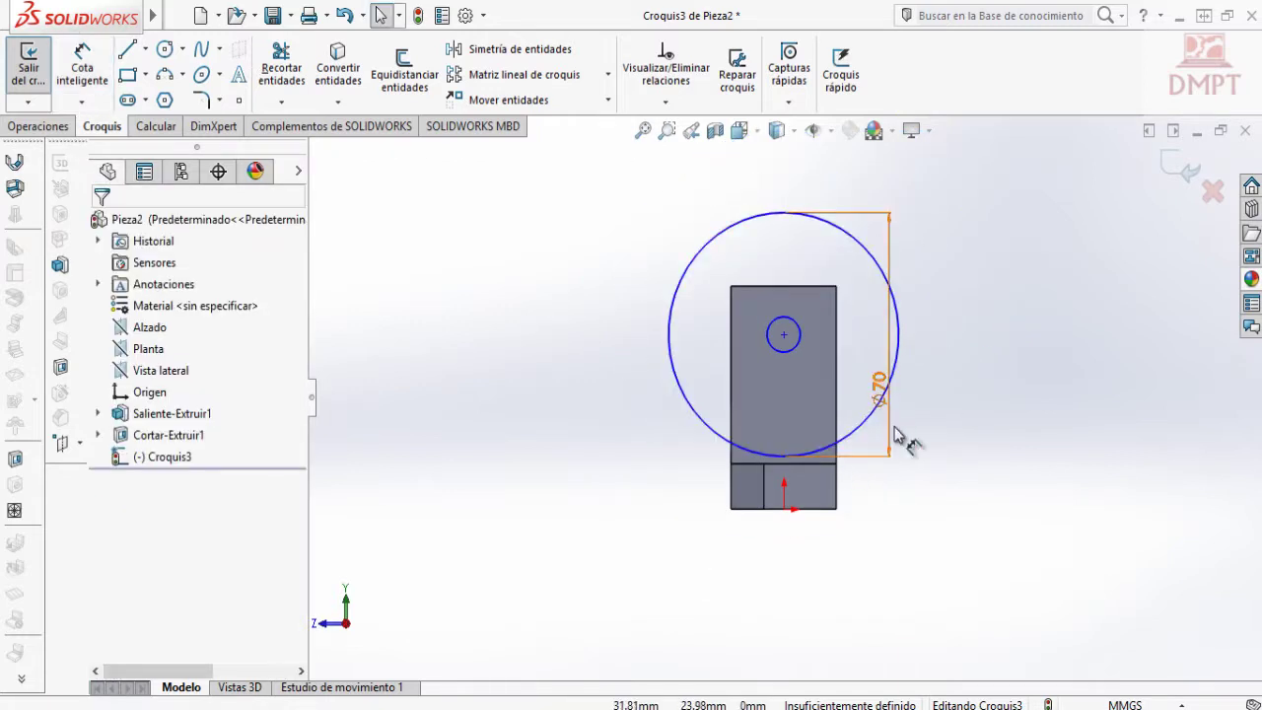
drag(895, 435, 961, 431)
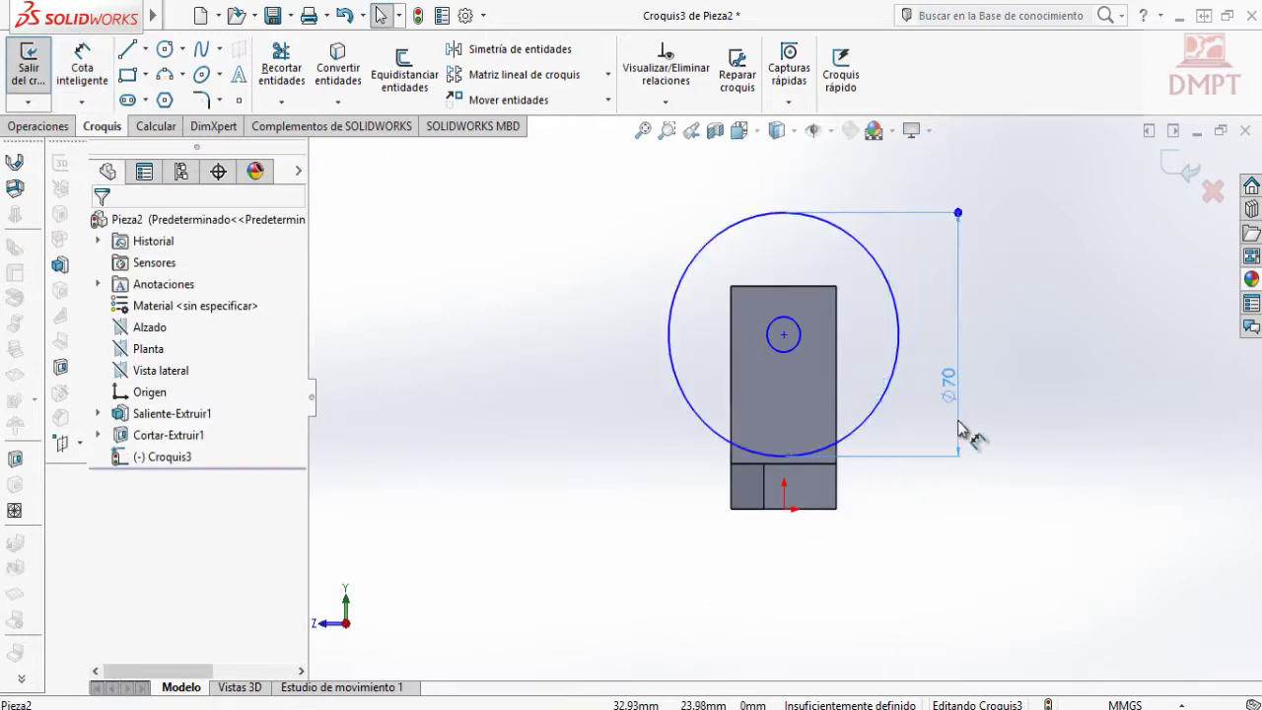
Dimension the small circle's diameter as 13 mm.
click(801, 342)
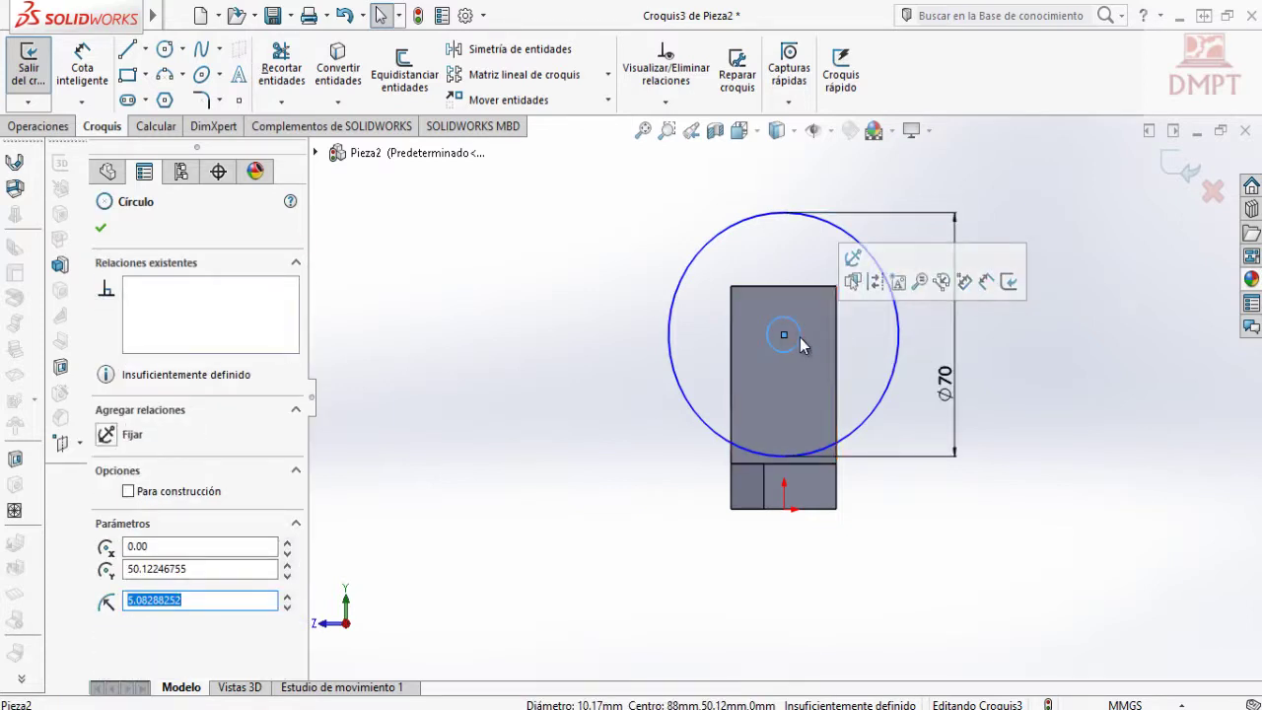
right_drag(884, 357, 859, 328)
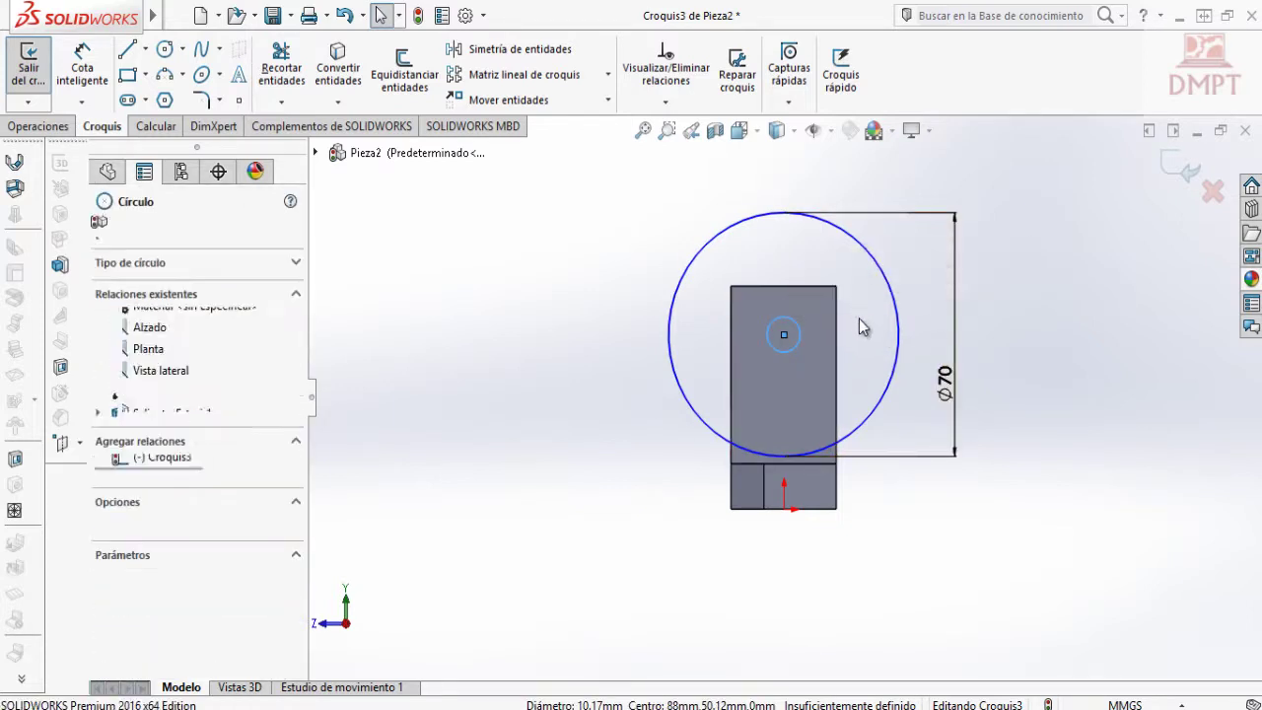
click(875, 345)
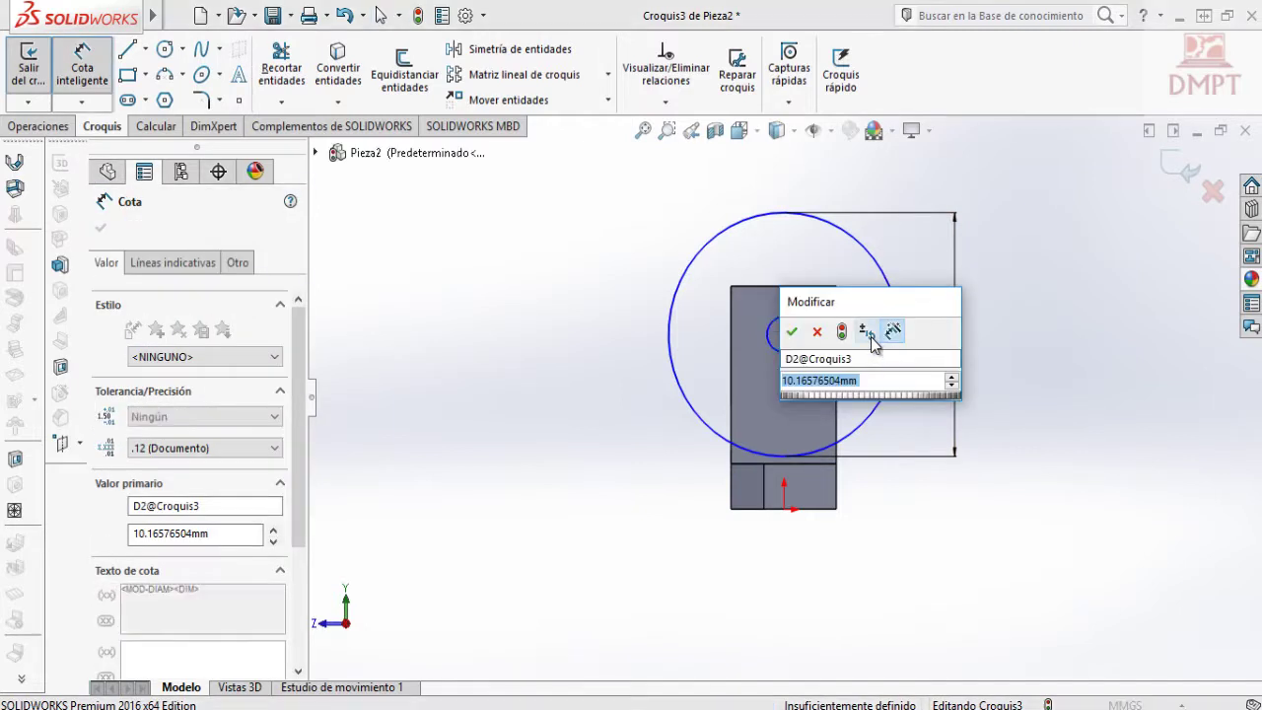
text(13)
key(Return)
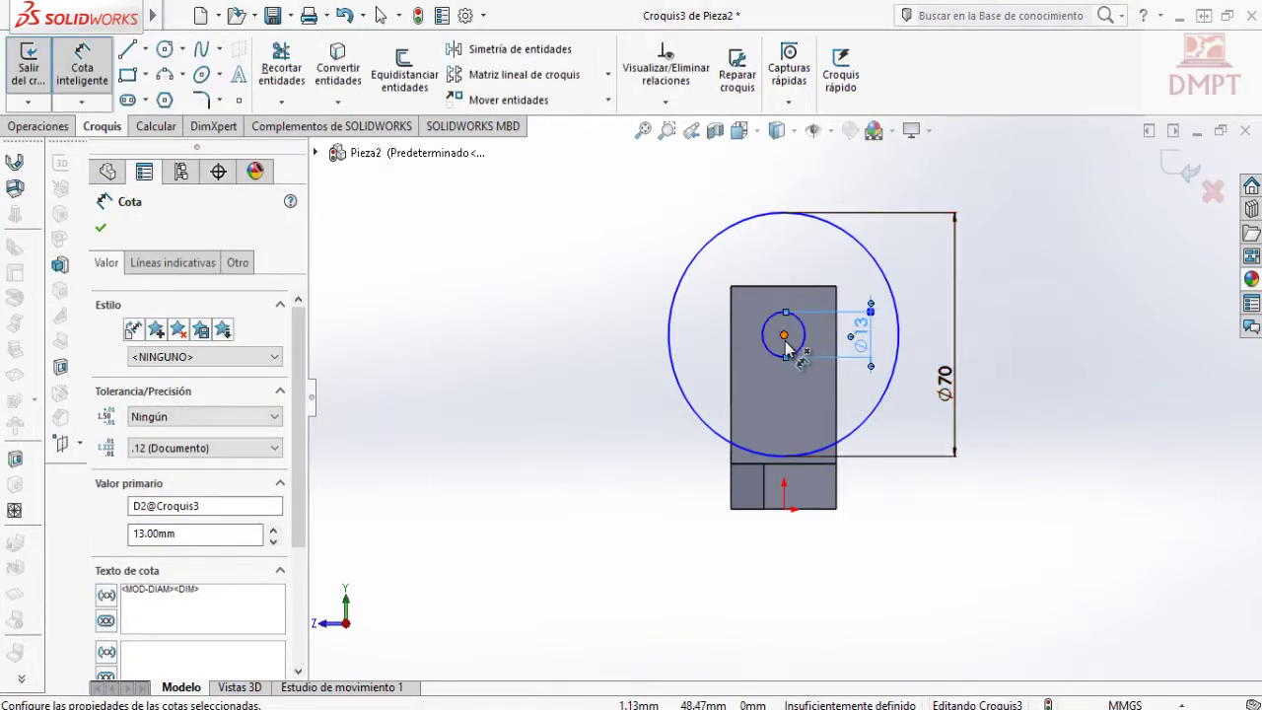
Dimension the small circle's centre 46 mm above the part's bottom edge and delete the 70 mm circle.
click(784, 337)
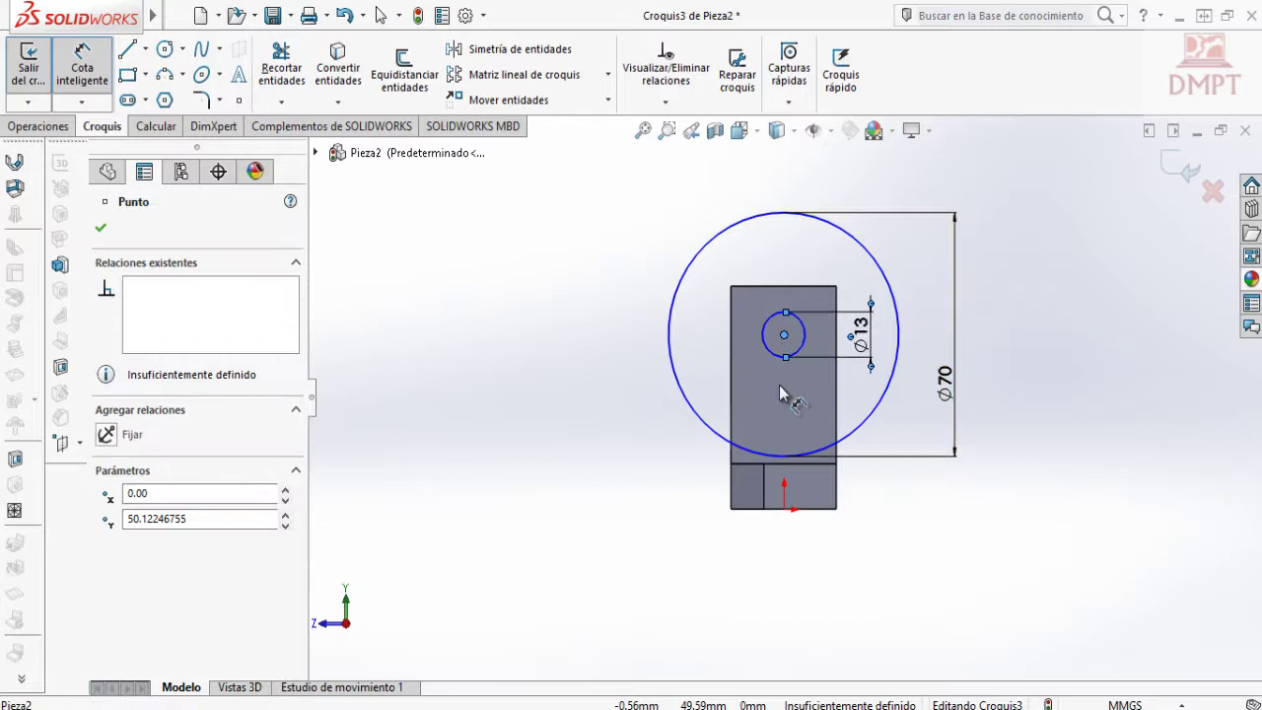
click(775, 509)
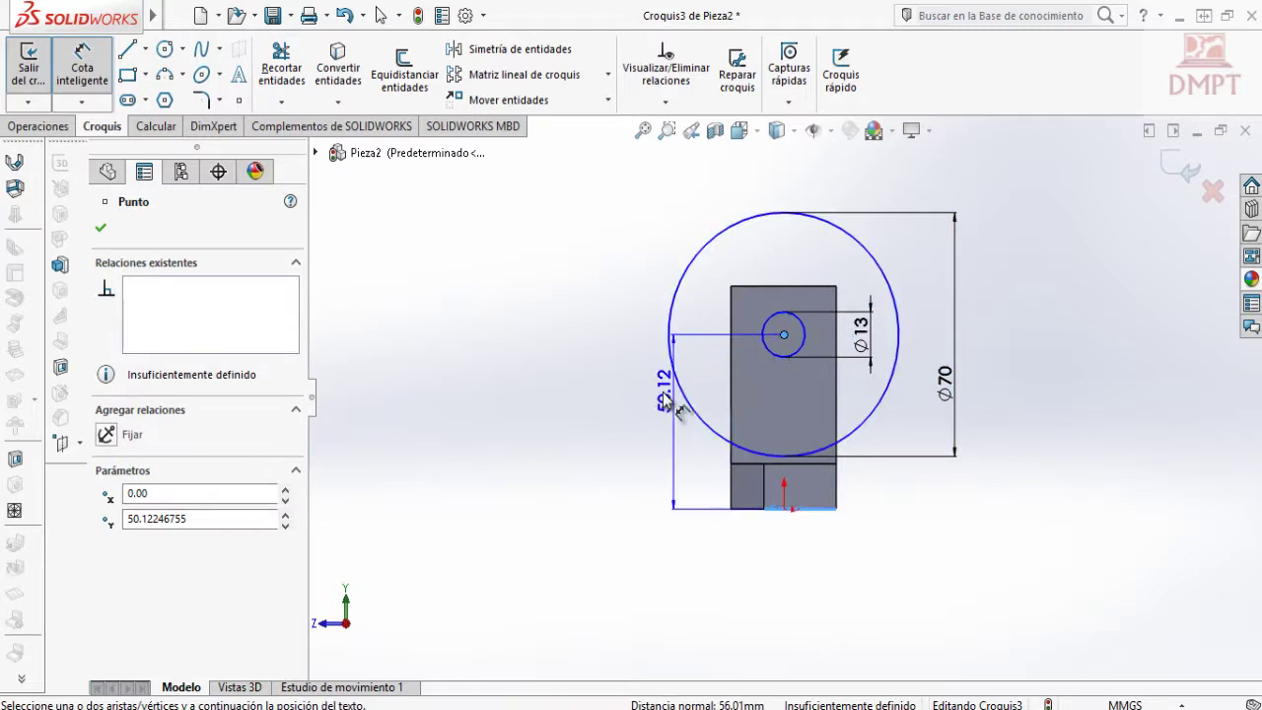
click(651, 394)
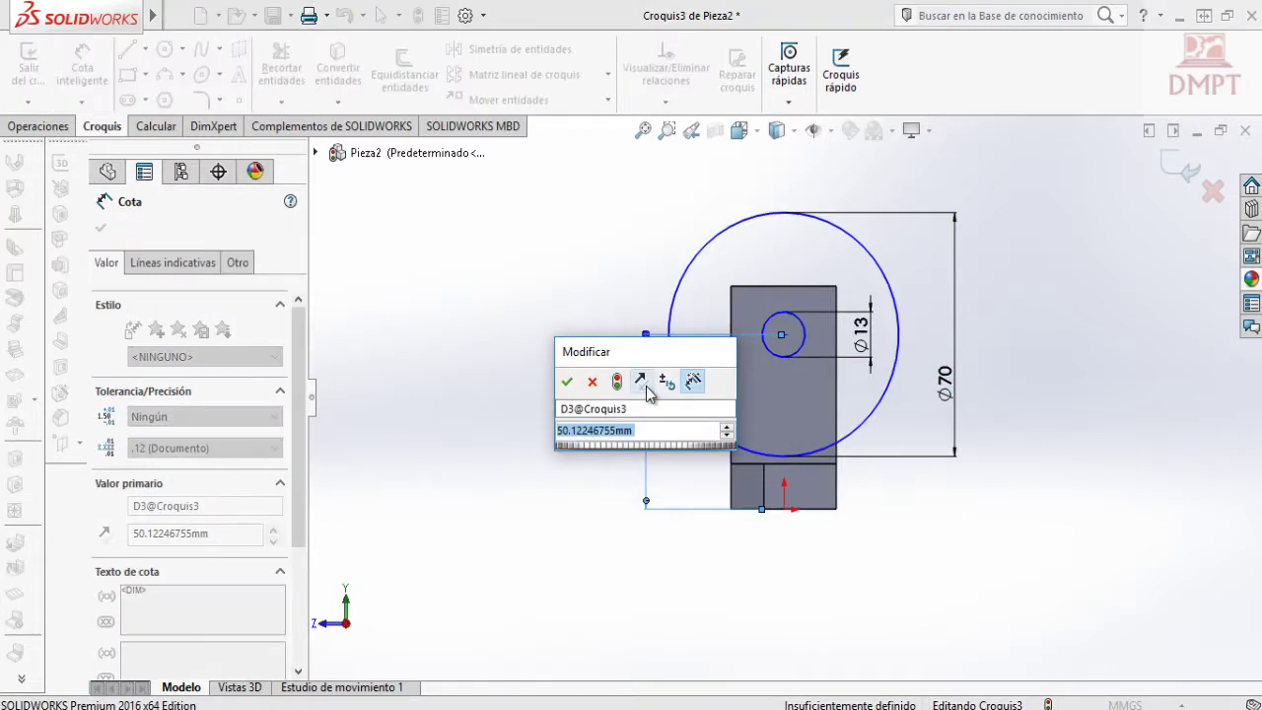
text(46)
key(Return)
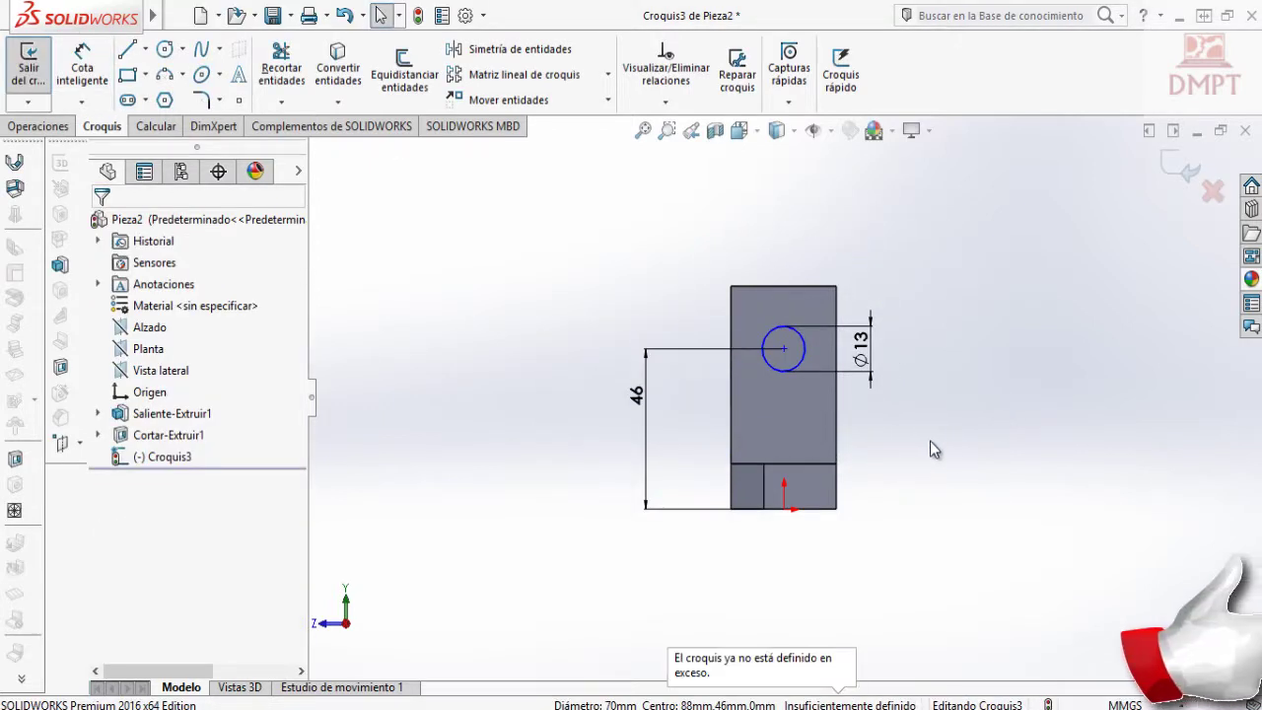
Draw a circle about 67 mm in diameter around the hole circle, centred below it and vertically aligned with the origin.
right_drag(997, 509, 1006, 437)
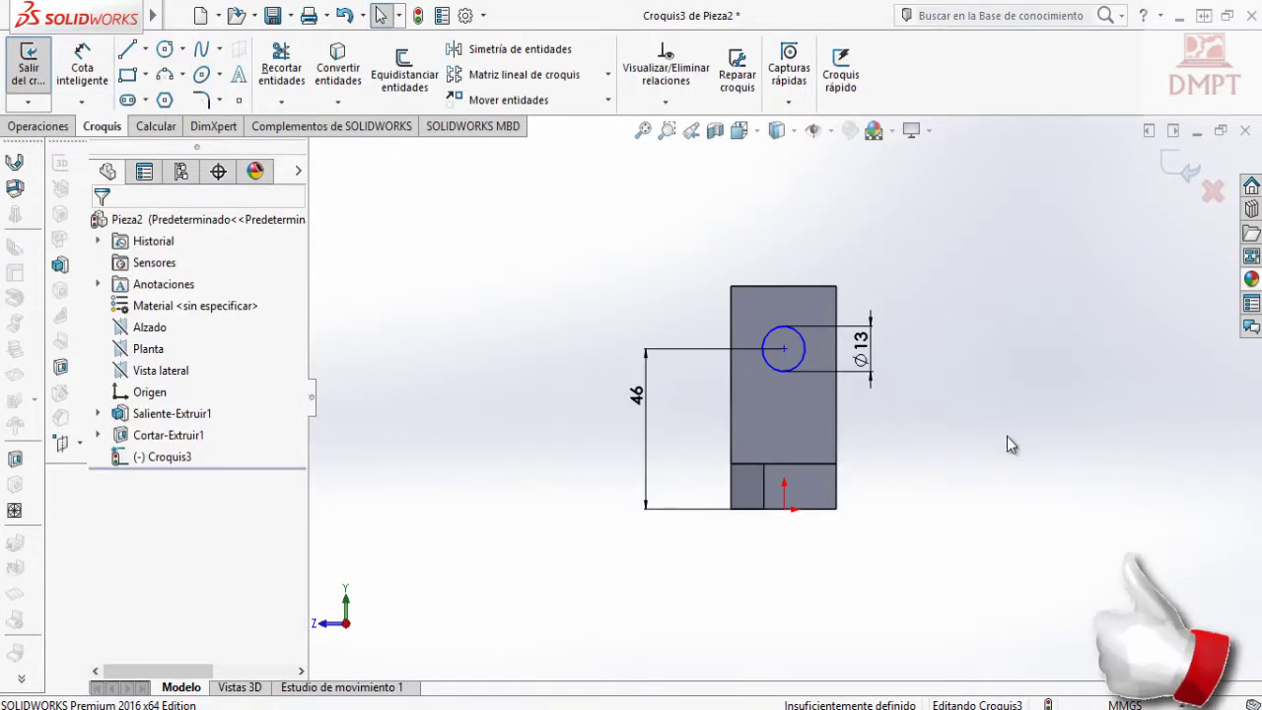
click(783, 401)
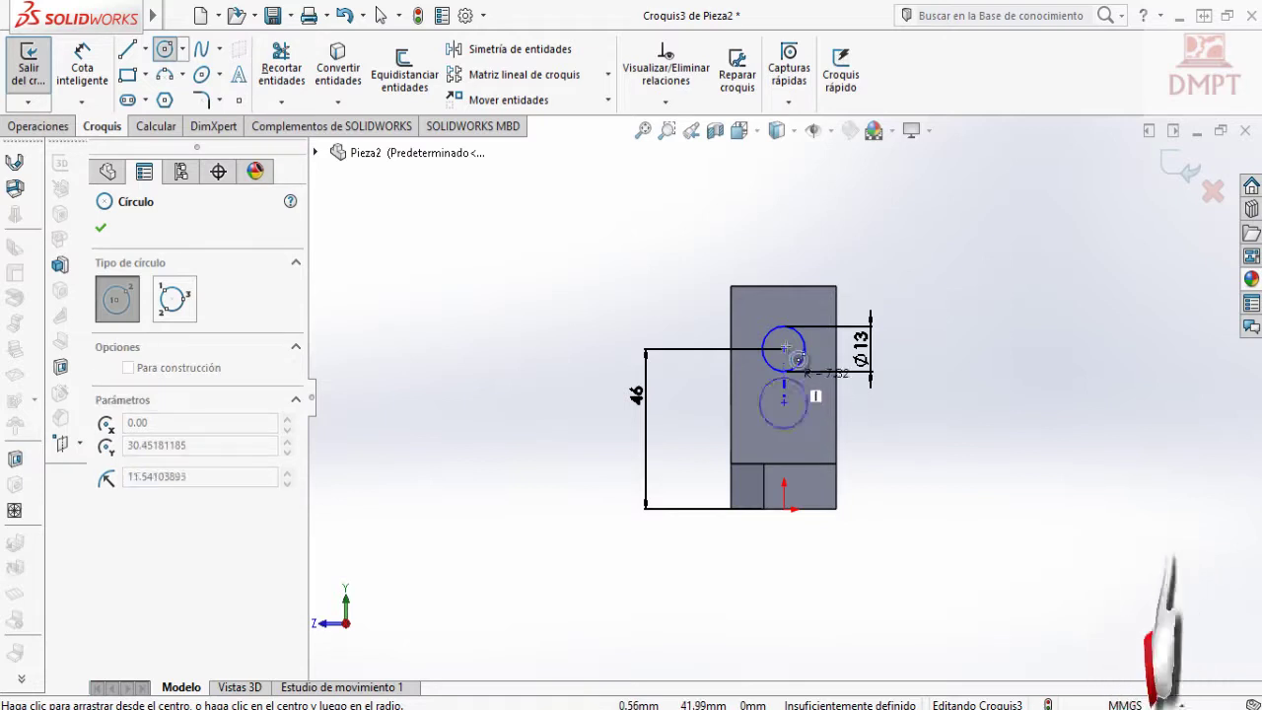
click(801, 298)
key(Escape)
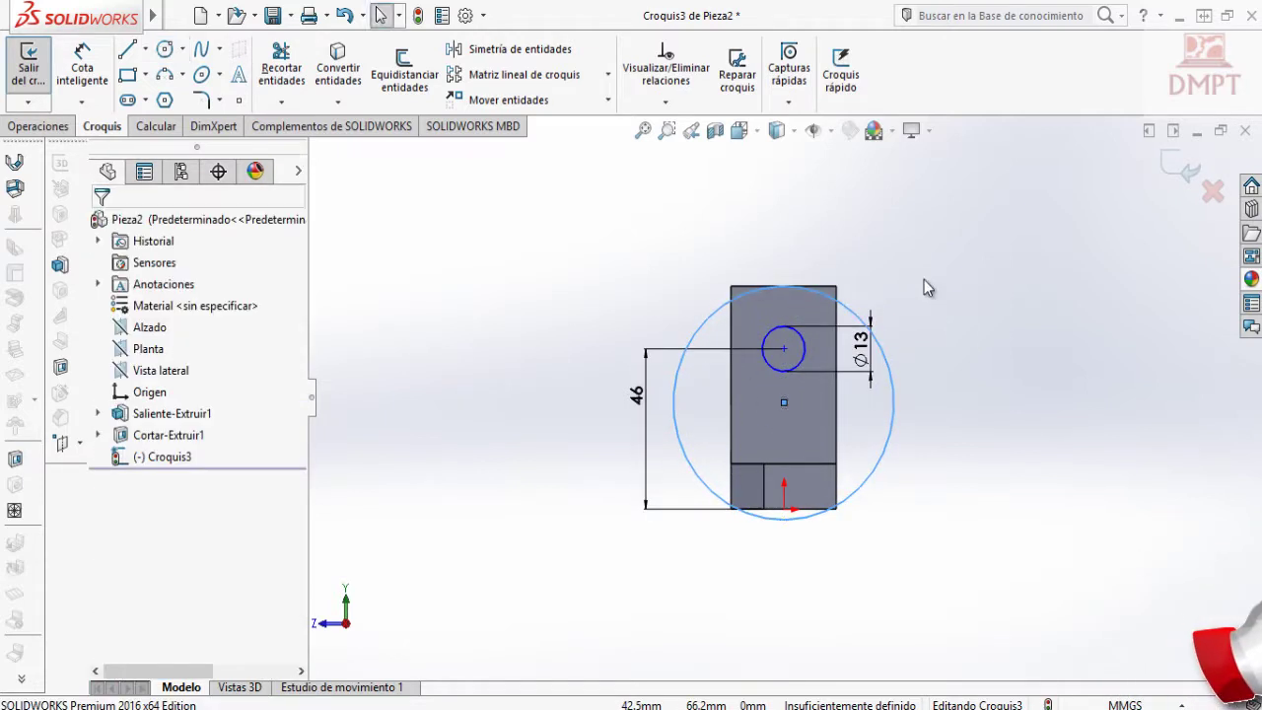
Dimension the new large circle's diameter as 70 mm.
right_drag(1000, 473, 981, 414)
click(893, 404)
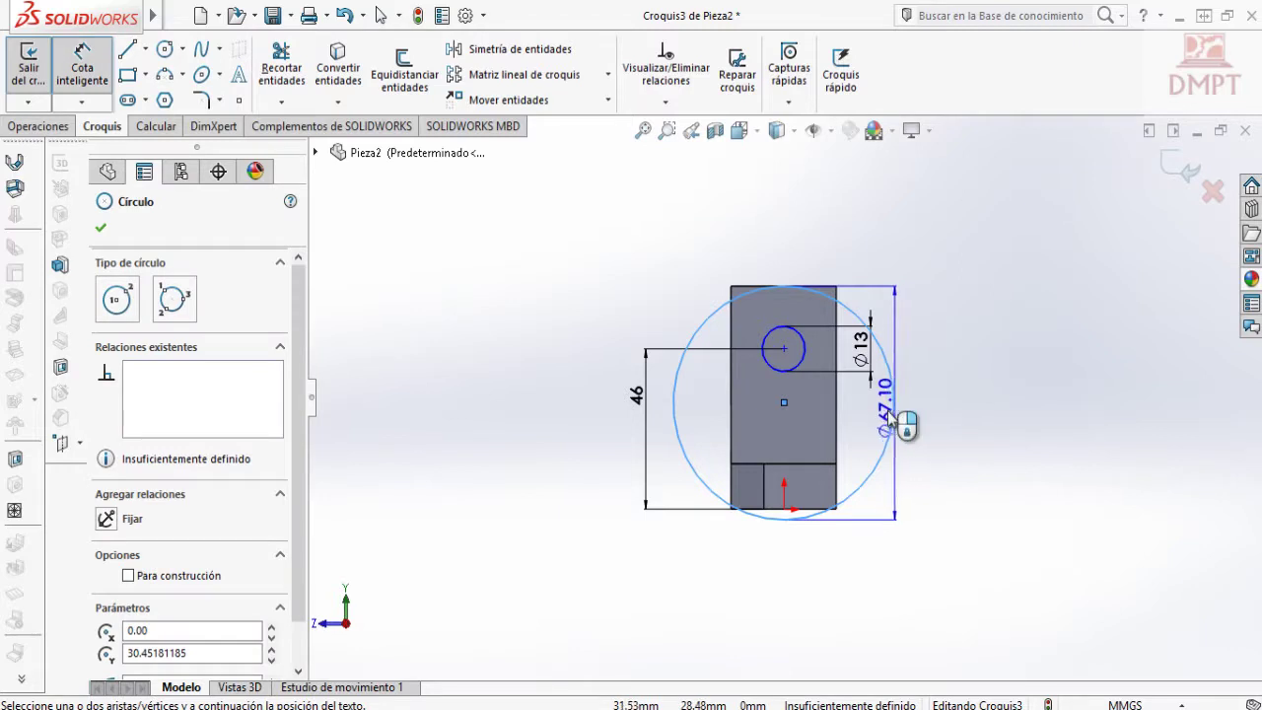
click(941, 415)
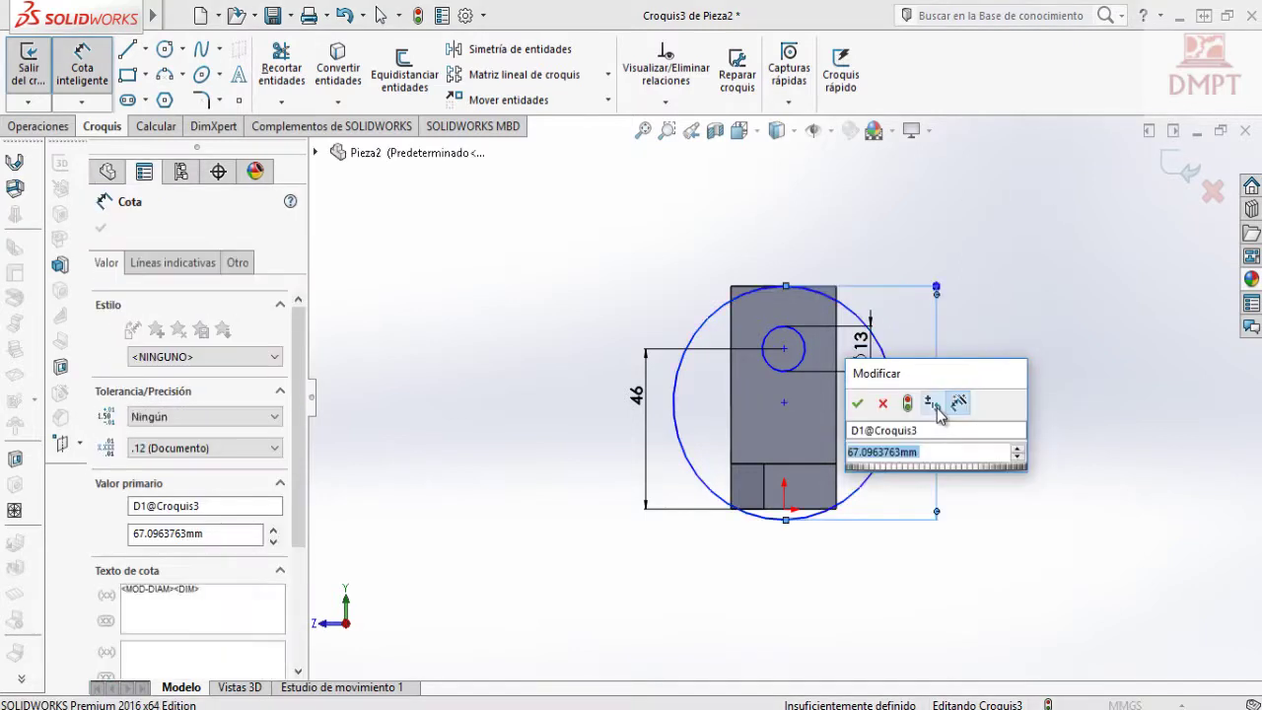
text(70)
key(Return)
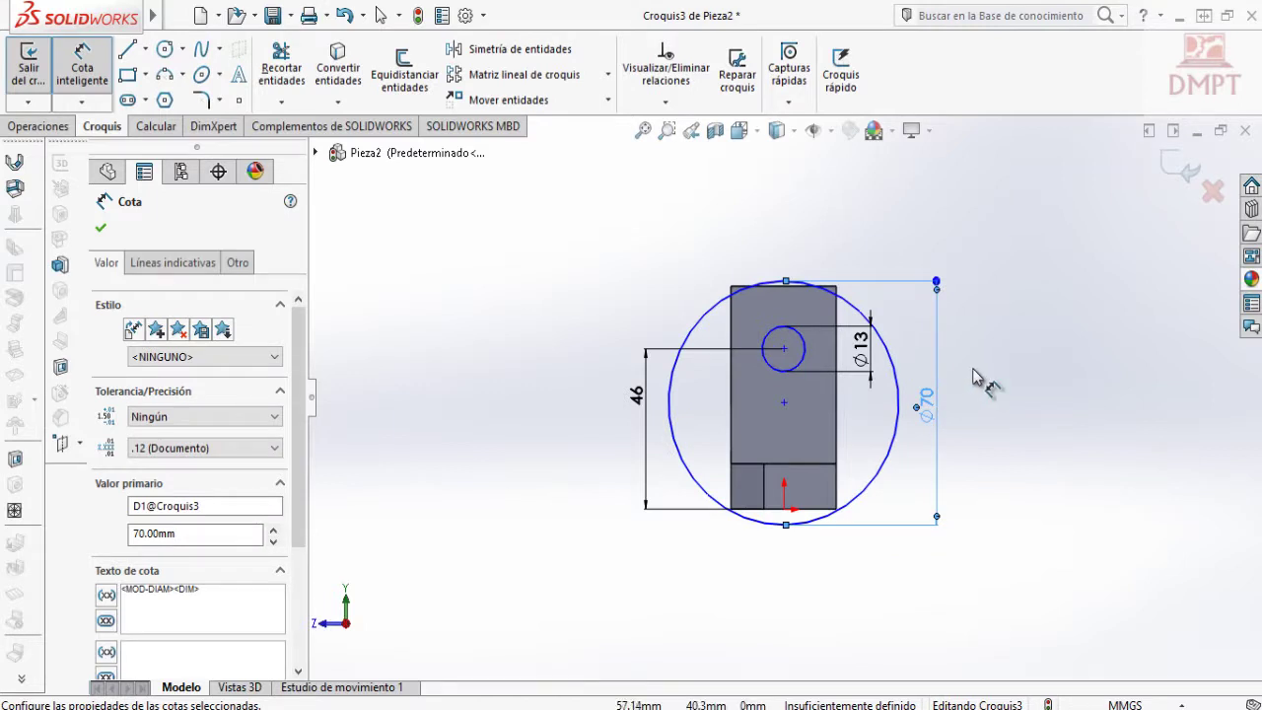
key(Escape)
Make the 70 mm circle tangent to the upright's top edge.
click(799, 290)
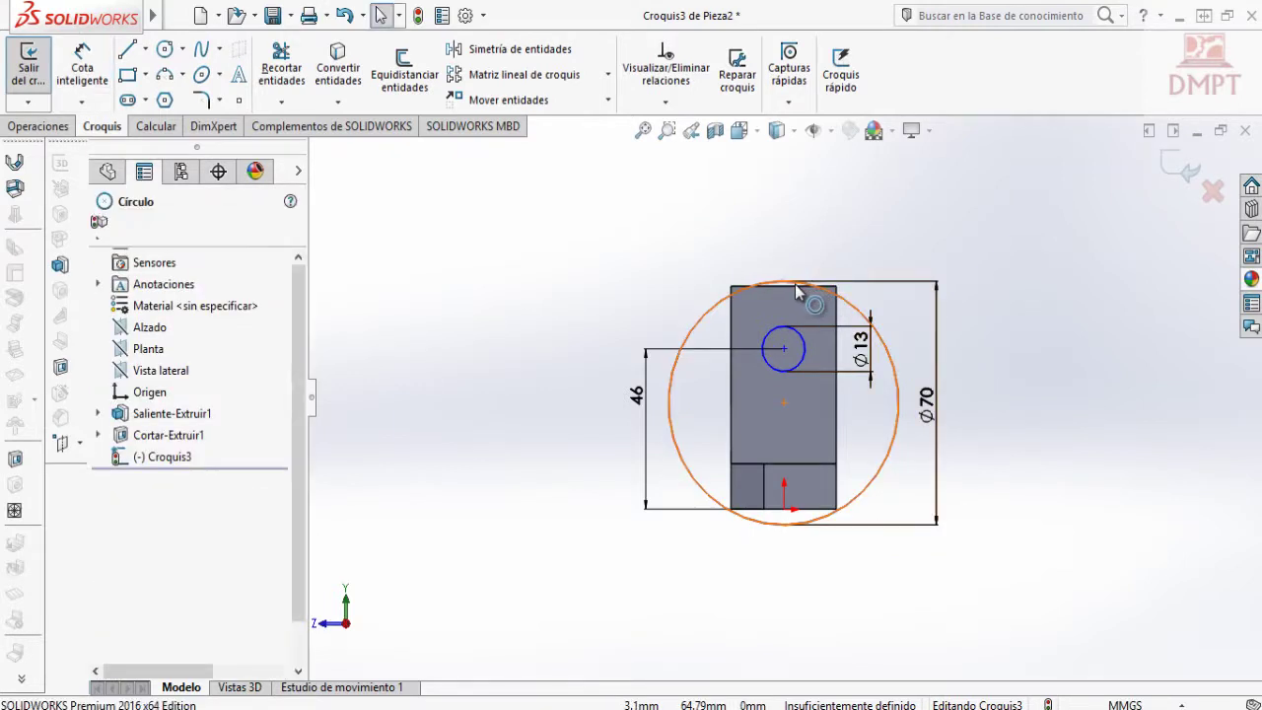
key(Escape)
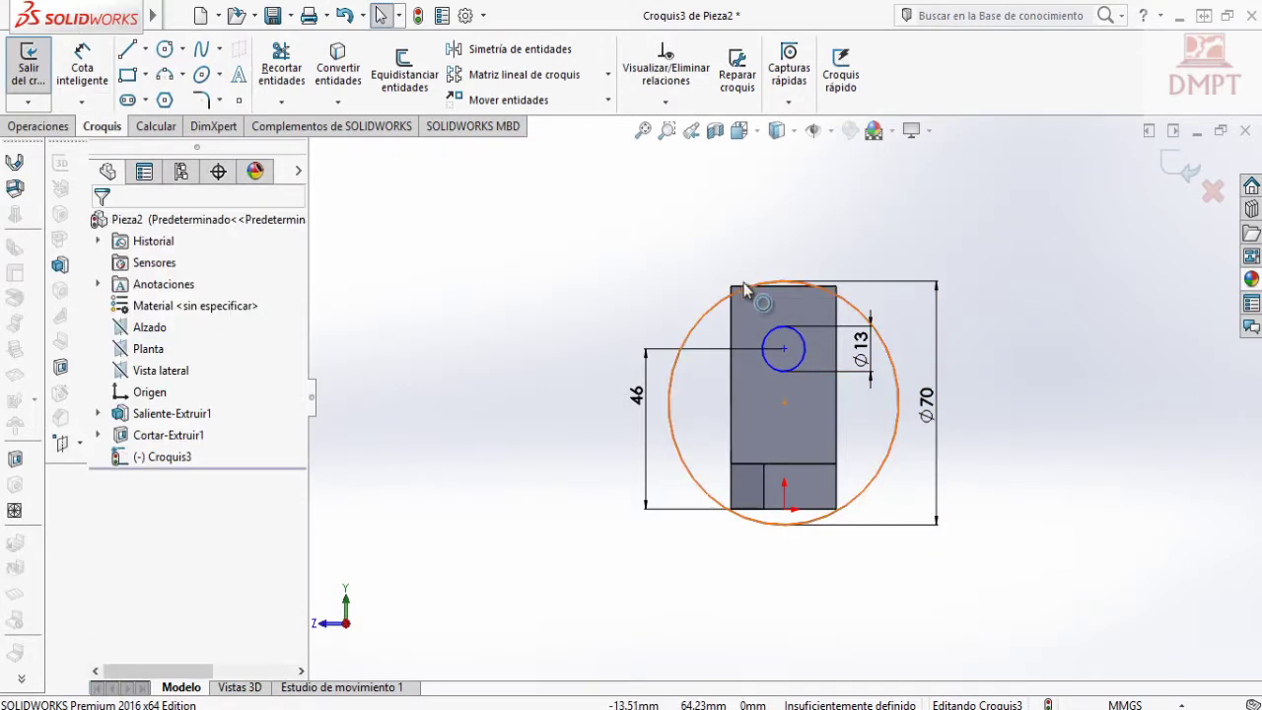
scroll(764, 276, down, 3)
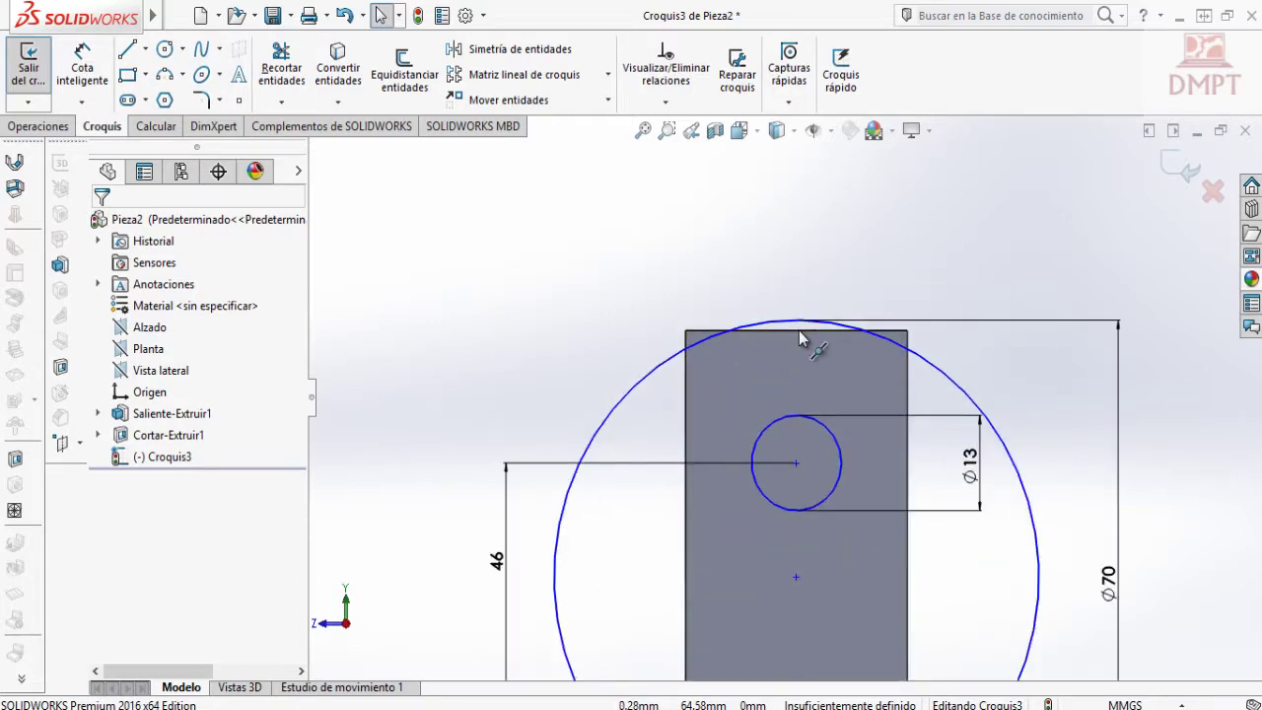
click(819, 336)
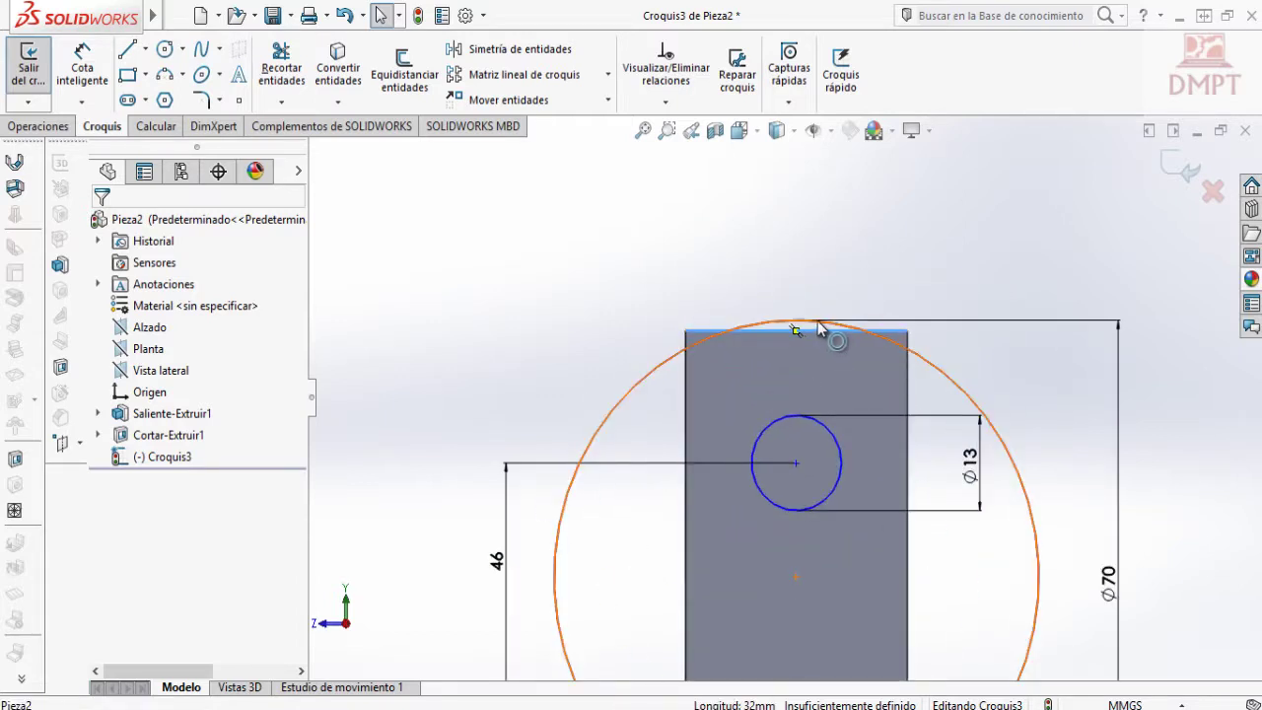
ctrl+click(815, 326)
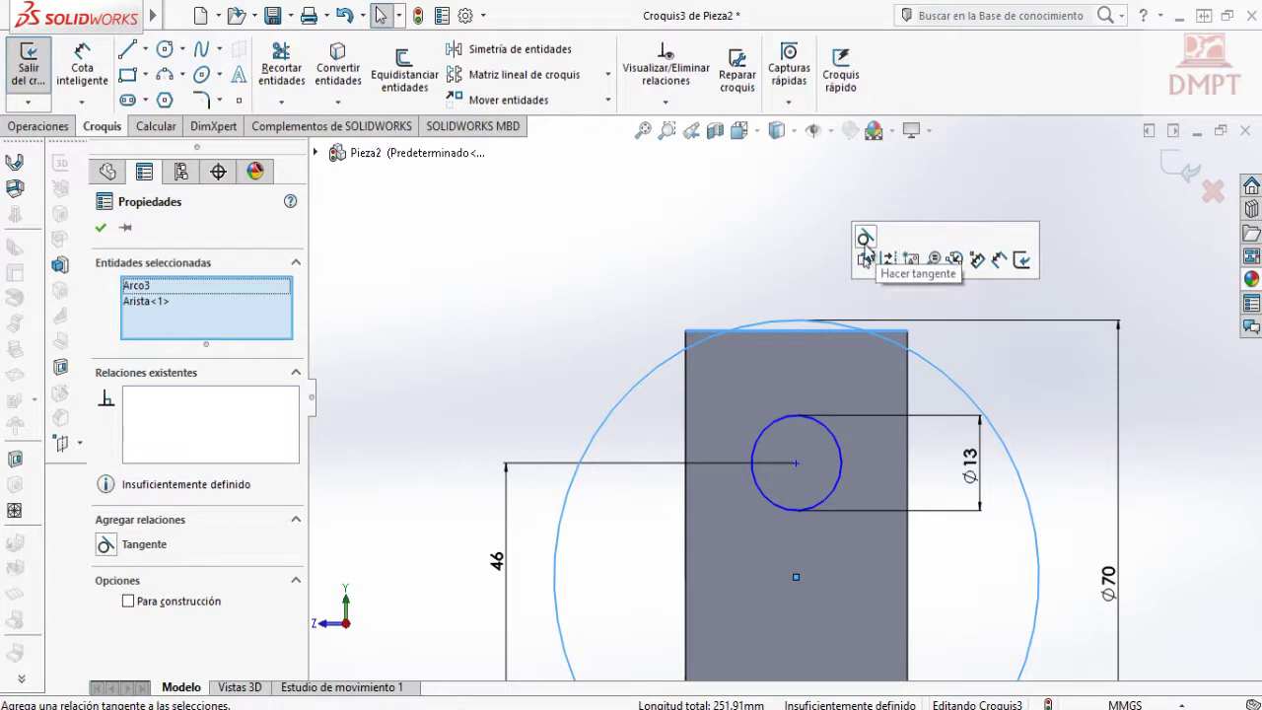
click(888, 260)
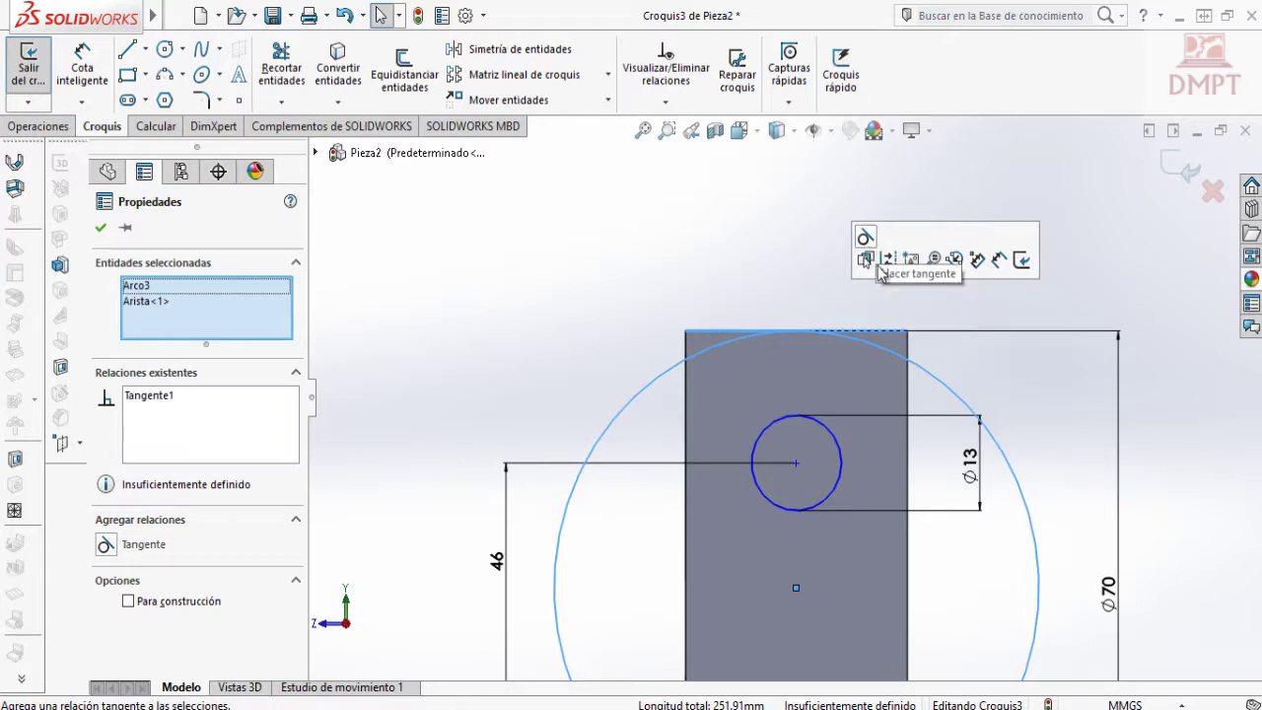
click(1095, 481)
Sketch lines closing the upright's top corners: about 3.87 mm vertically from the circle on each side, joined by a 32 mm line along the top edge.
key(l)
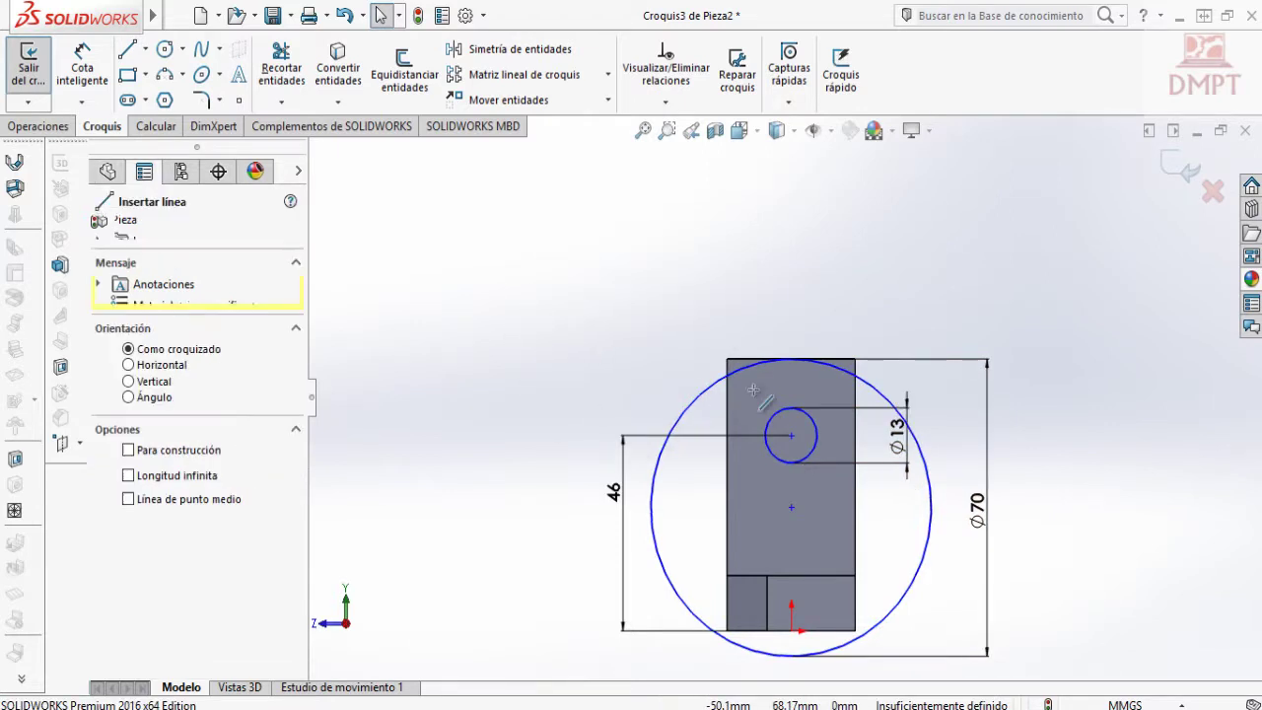
scroll(755, 390, up, 4)
scroll(732, 378, down, 4)
scroll(995, 347, down, 3)
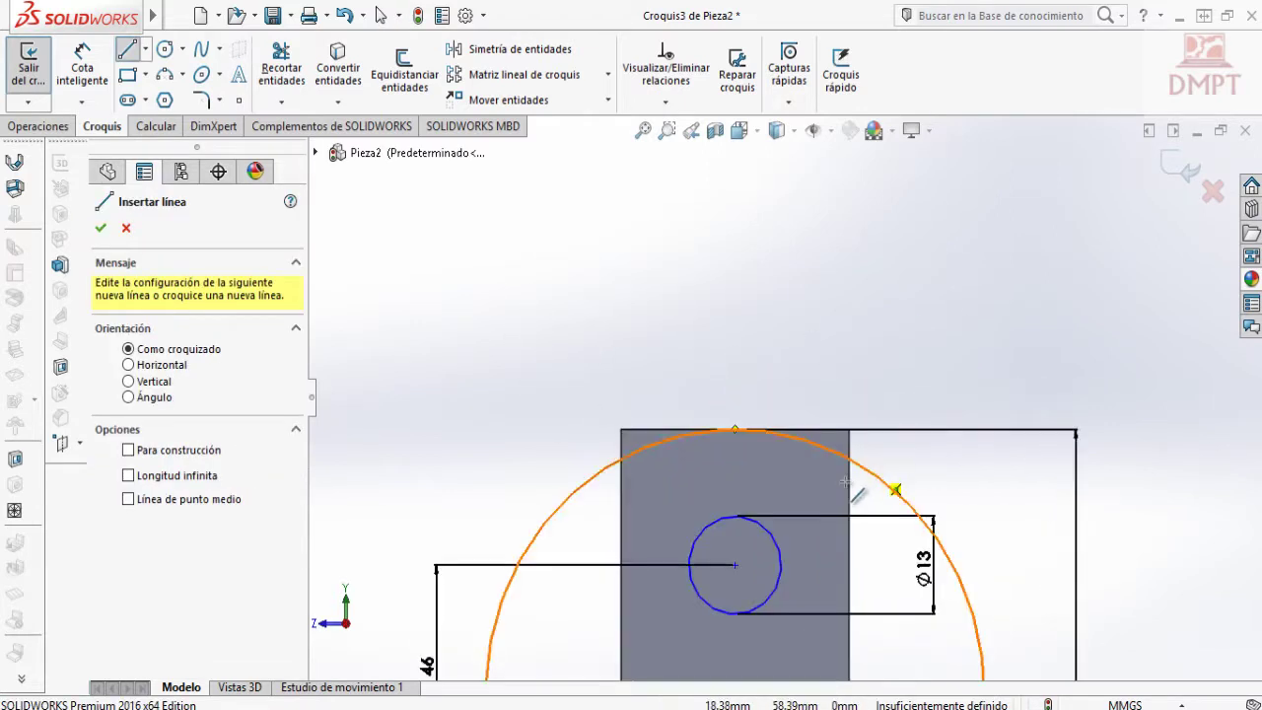
scroll(845, 481, down, 3)
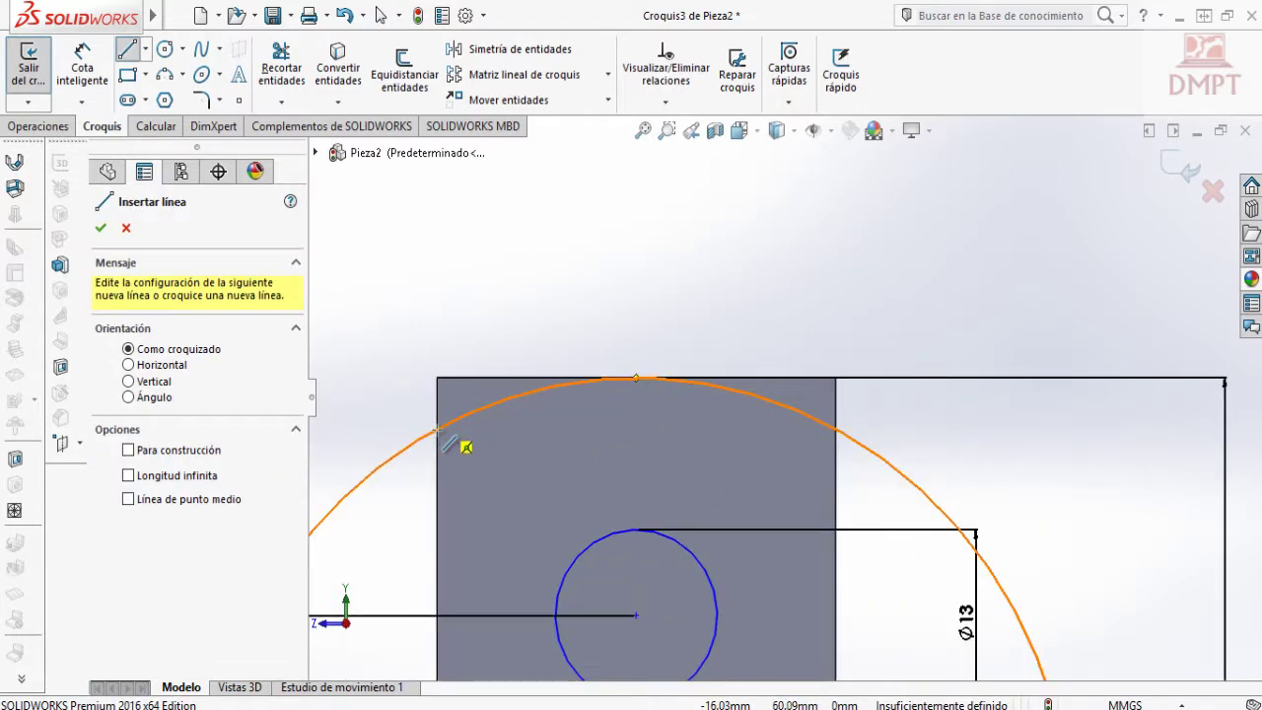
drag(438, 430, 437, 377)
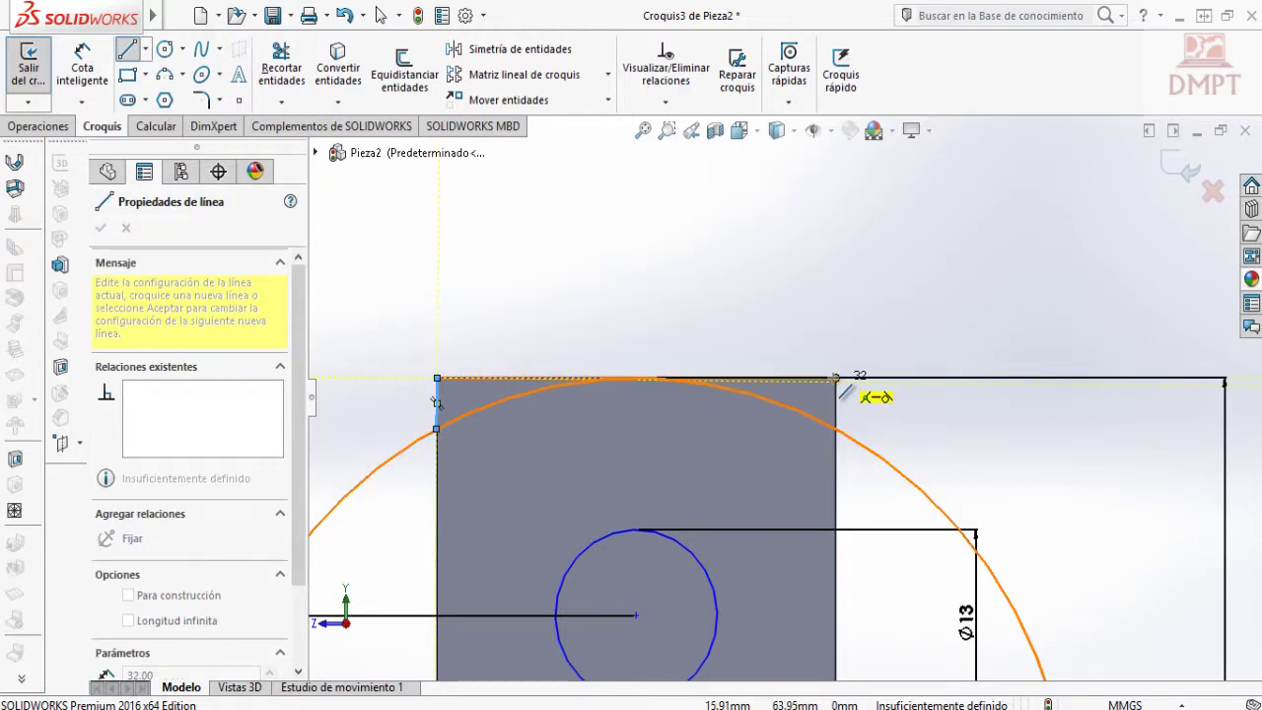
click(835, 378)
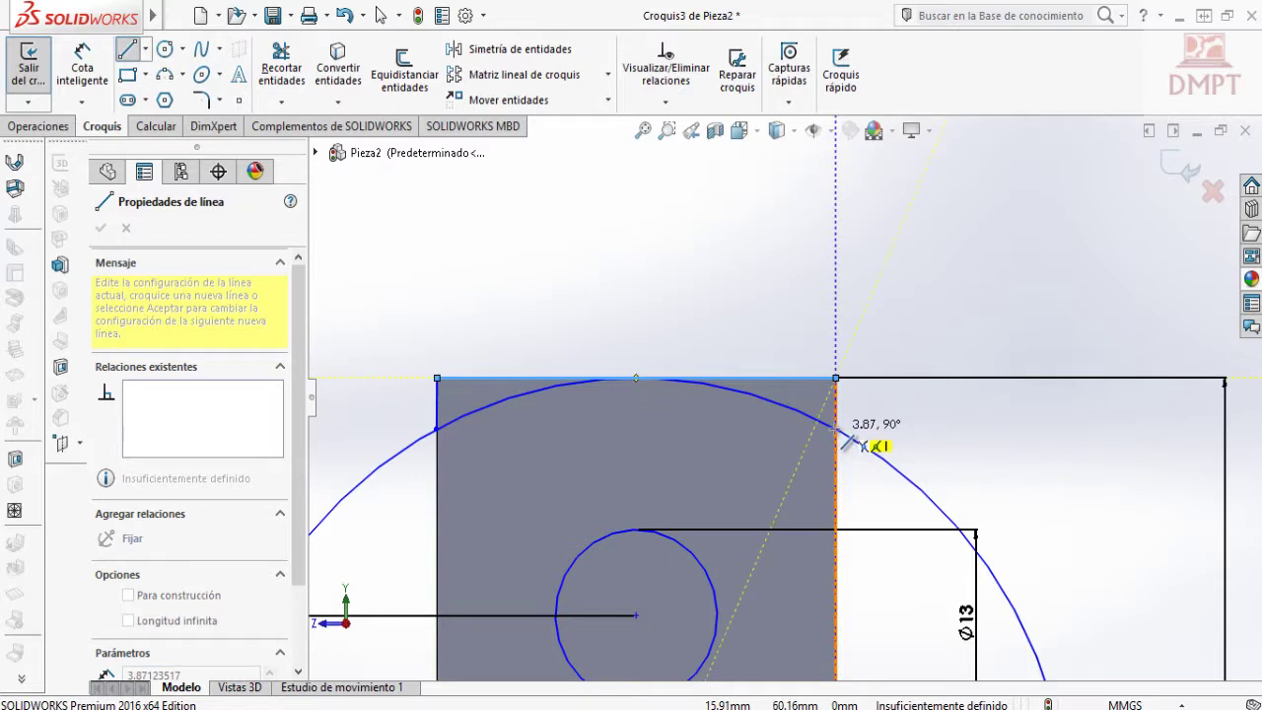
key(Escape)
Trim the 70 mm circle outside the upright, keeping only the arc between its two side edges.
key(f)
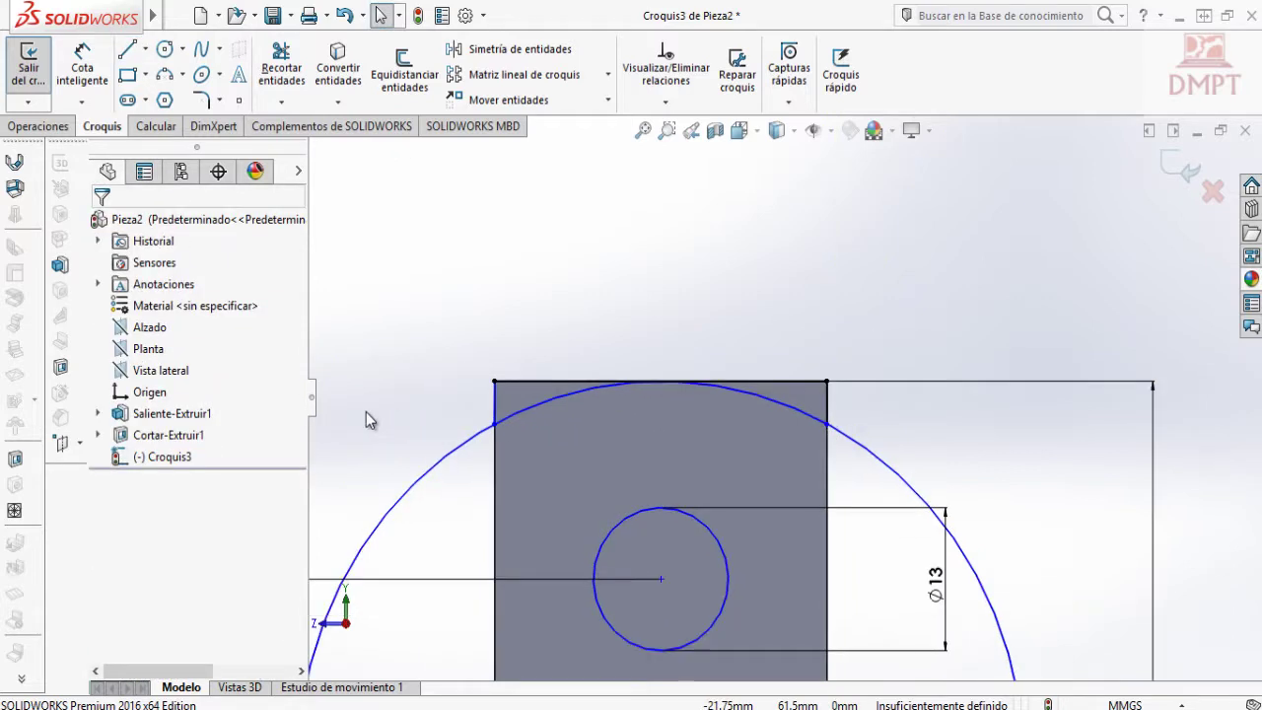
click(281, 61)
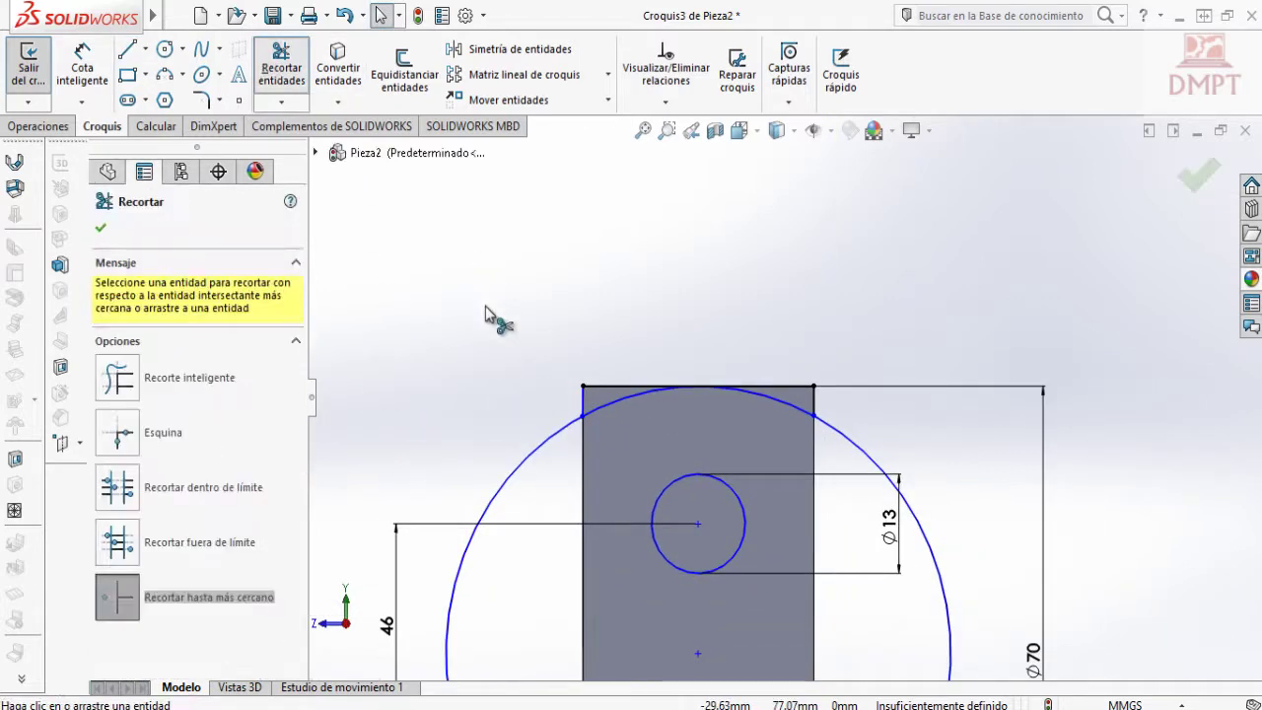
click(567, 430)
scroll(693, 522, up, 4)
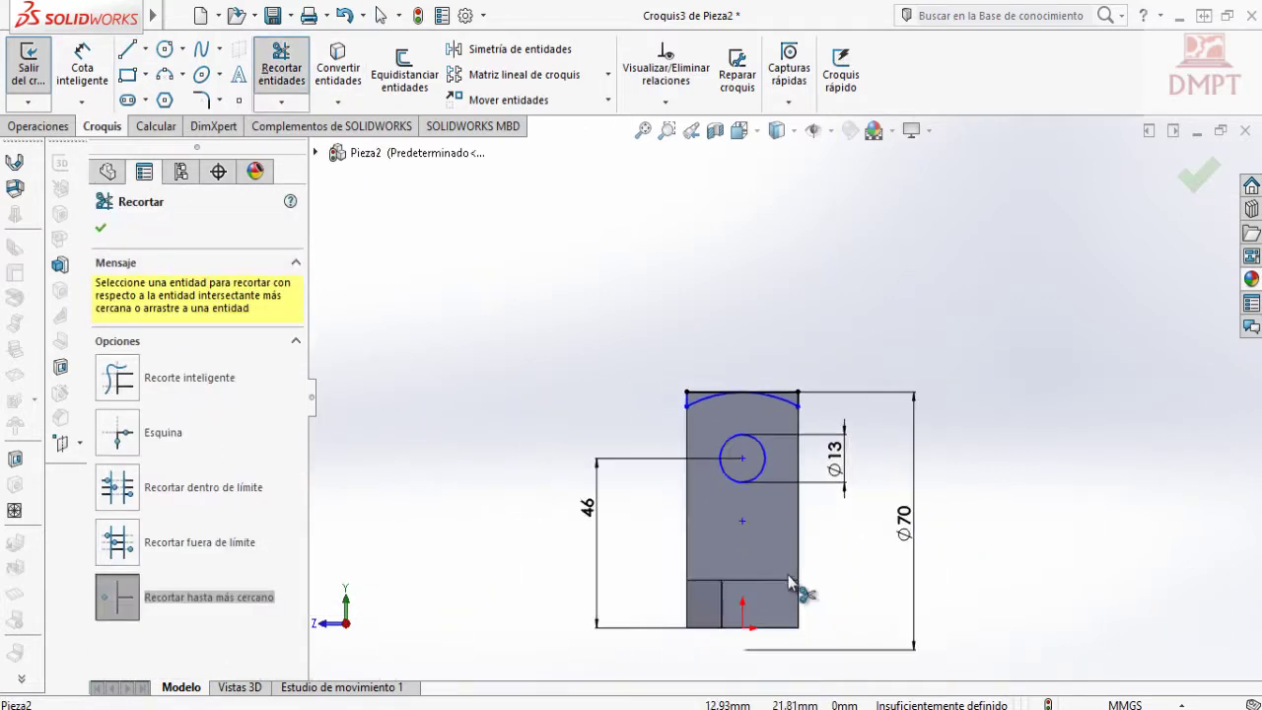
scroll(761, 548, down, 2)
key(Escape)
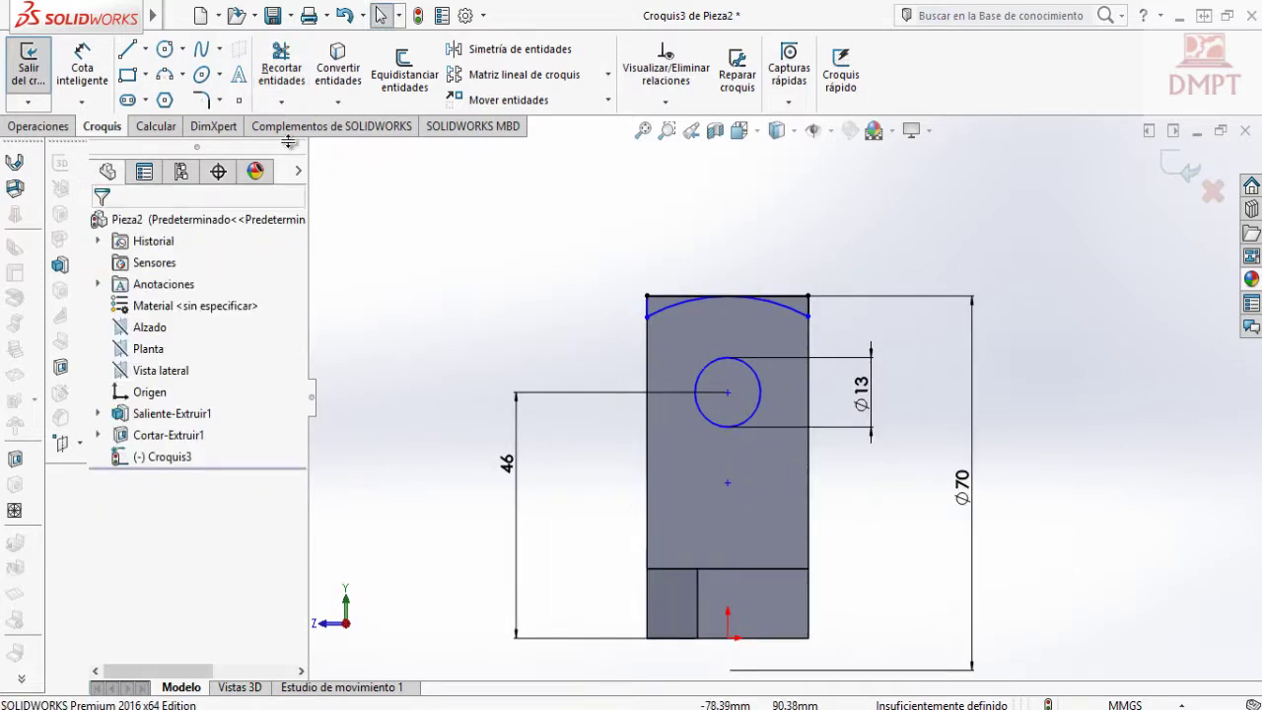
Extrude-cut the 13 mm hole region and the two corner regions above the arc through all of the part.
click(39, 126)
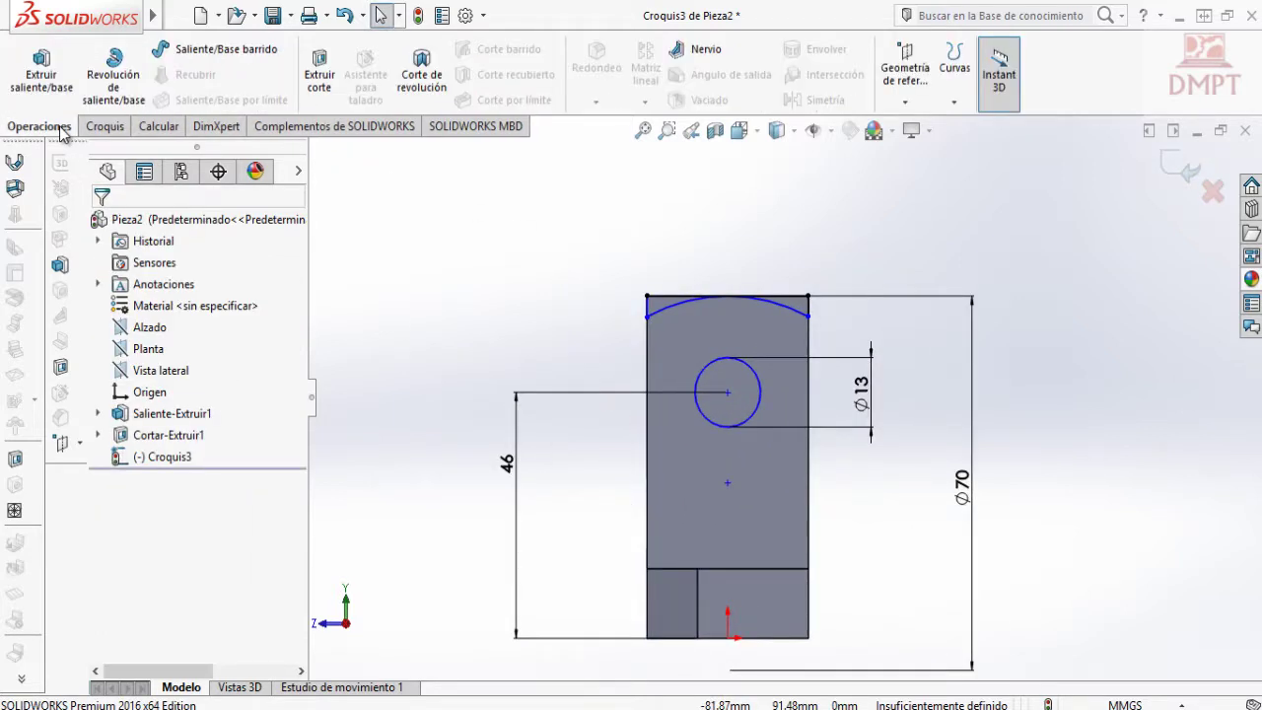
click(320, 84)
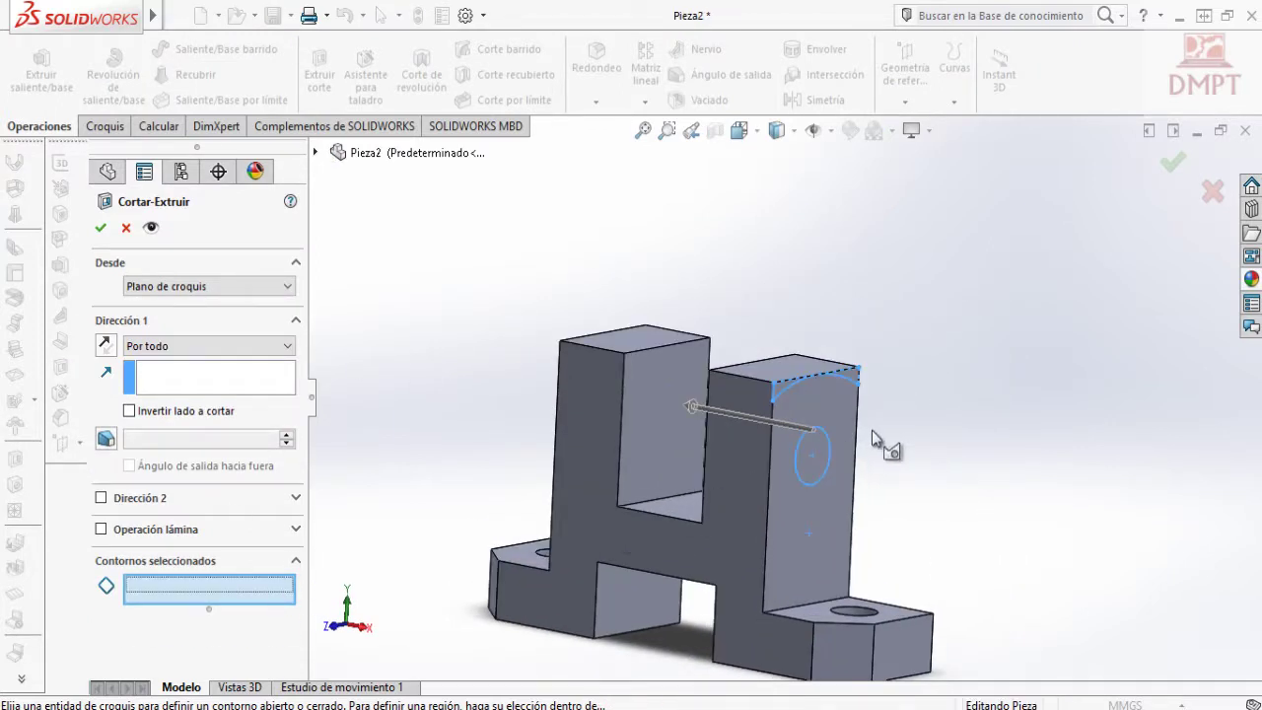
click(812, 455)
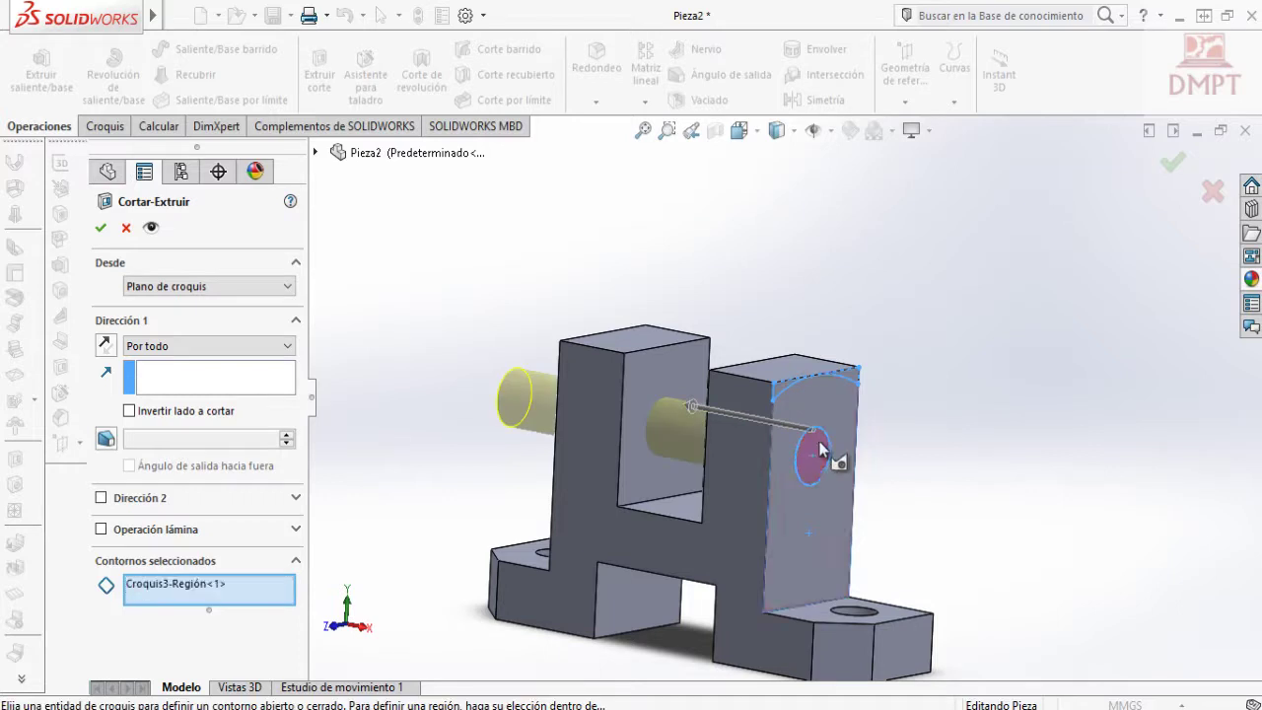
click(785, 390)
click(779, 388)
click(852, 381)
scroll(848, 386, down, 5)
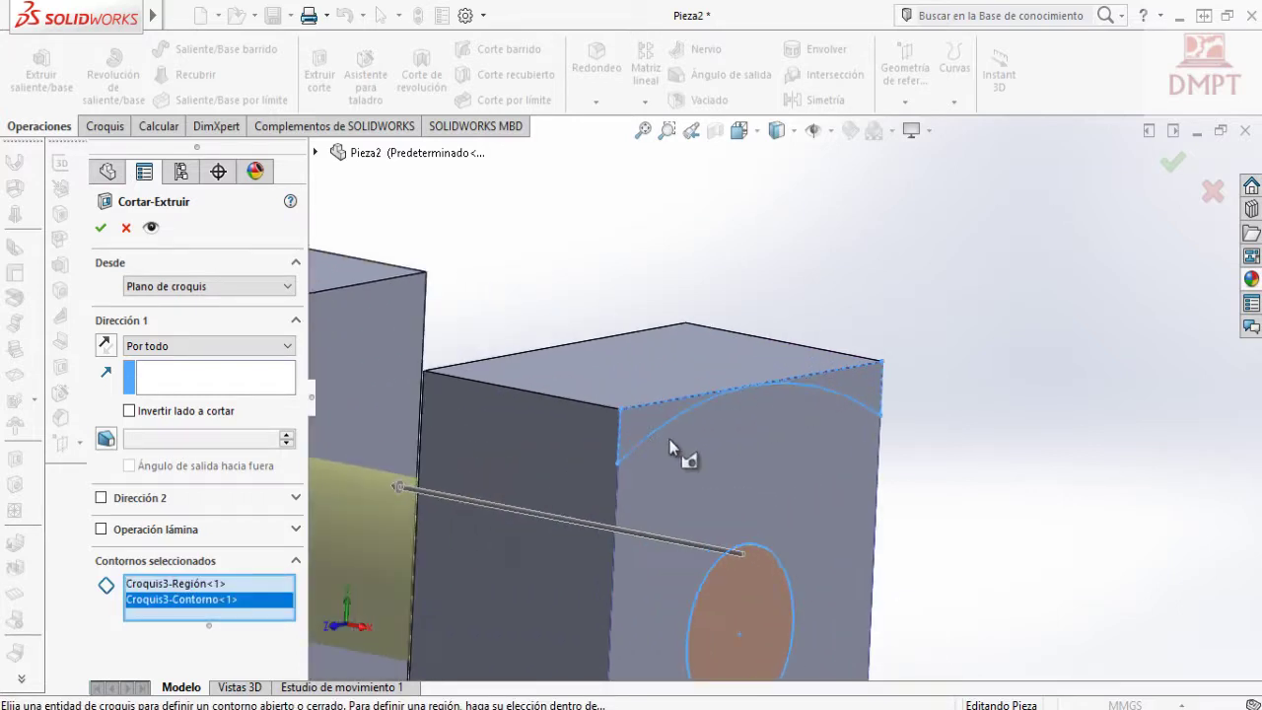
click(649, 415)
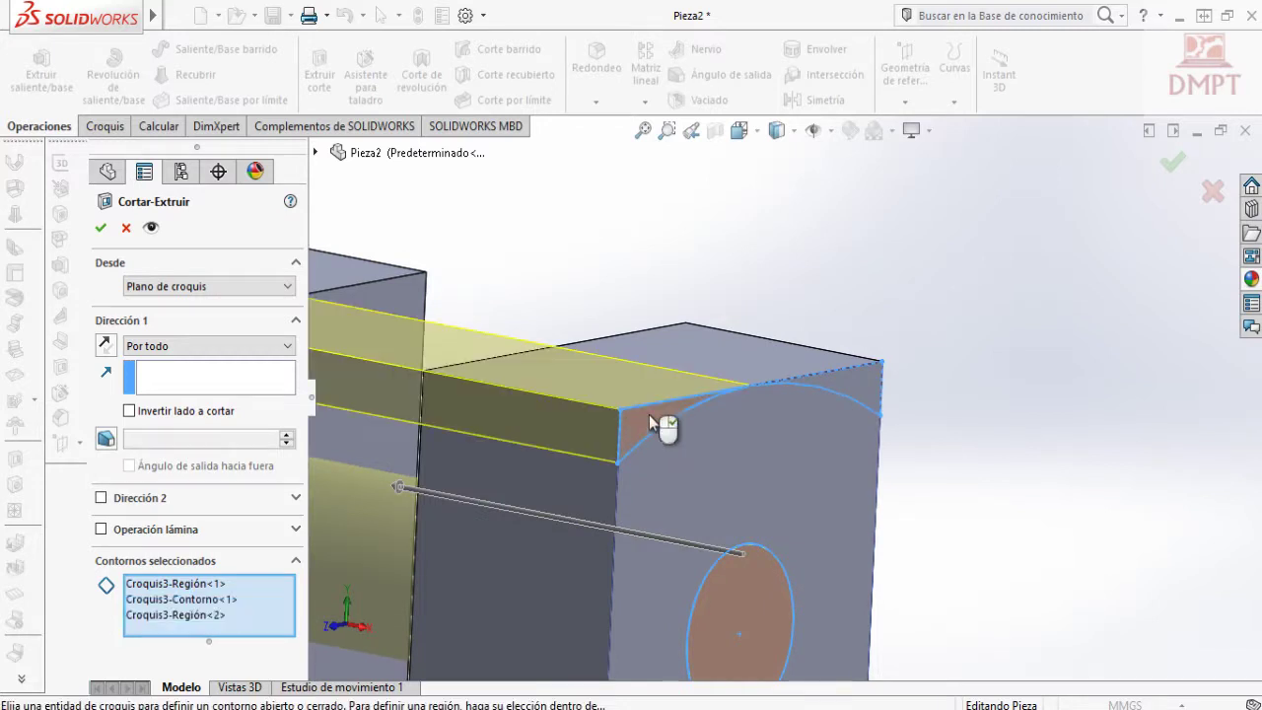
click(852, 383)
scroll(798, 483, up, 5)
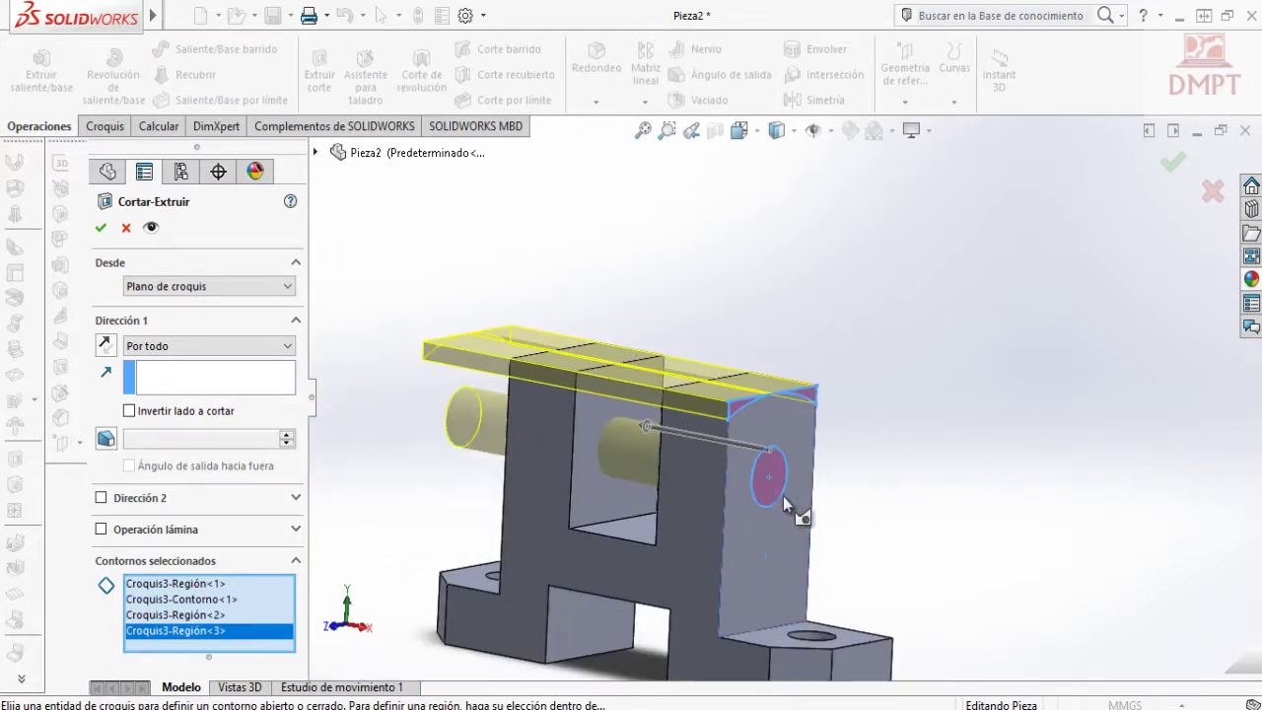
click(100, 227)
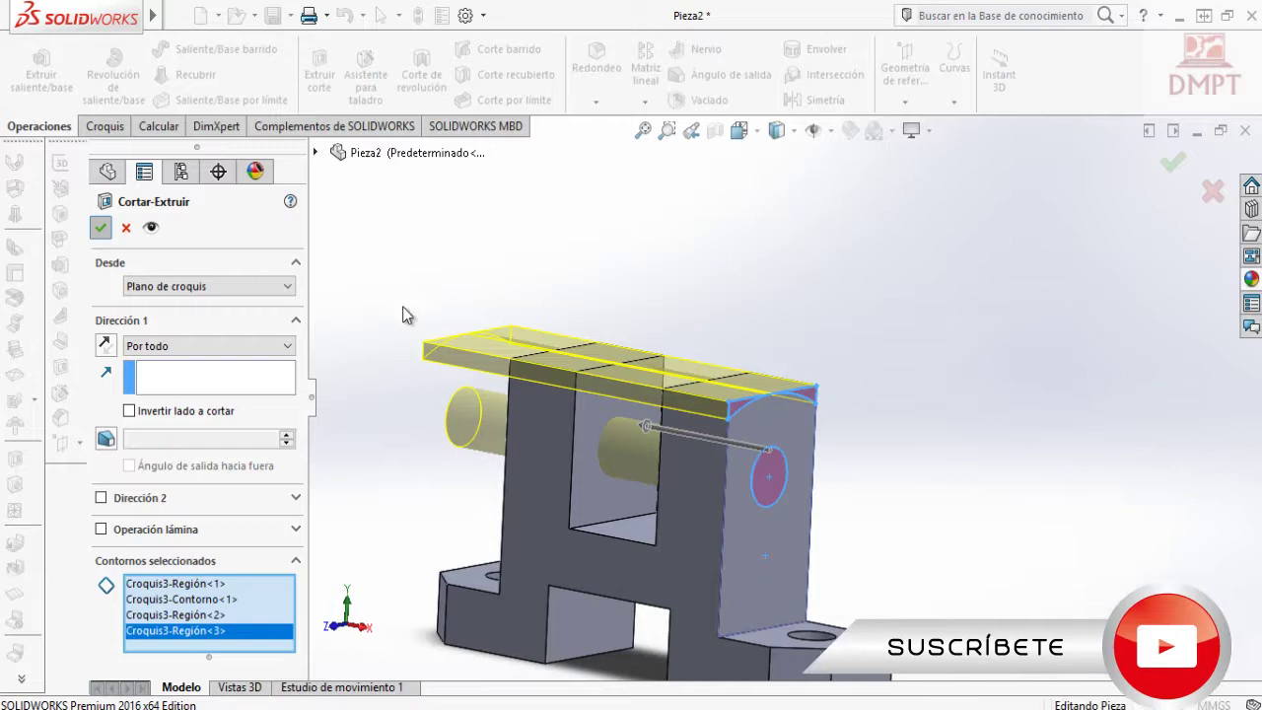
scroll(890, 478, up, 3)
scroll(890, 478, down, 3)
click(888, 471)
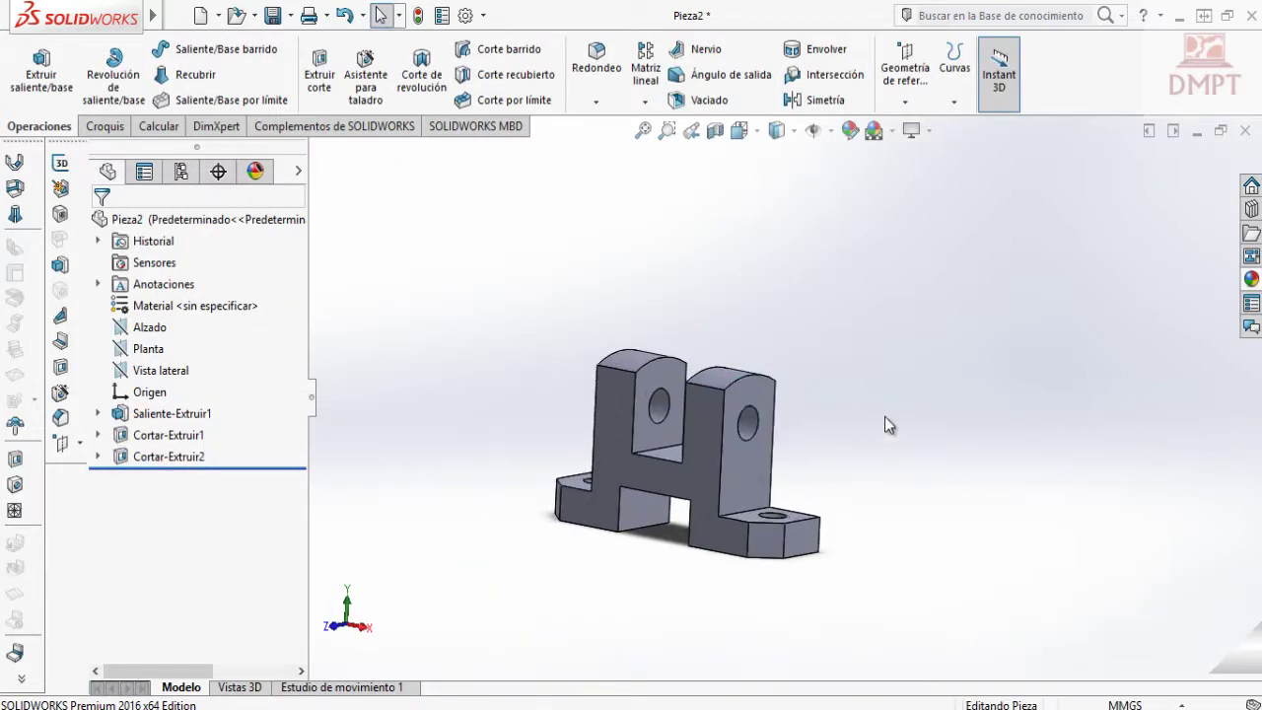
Assign the material Latón from the Aleaciones de cobre category to the part.
middle_drag(884, 416, 901, 522)
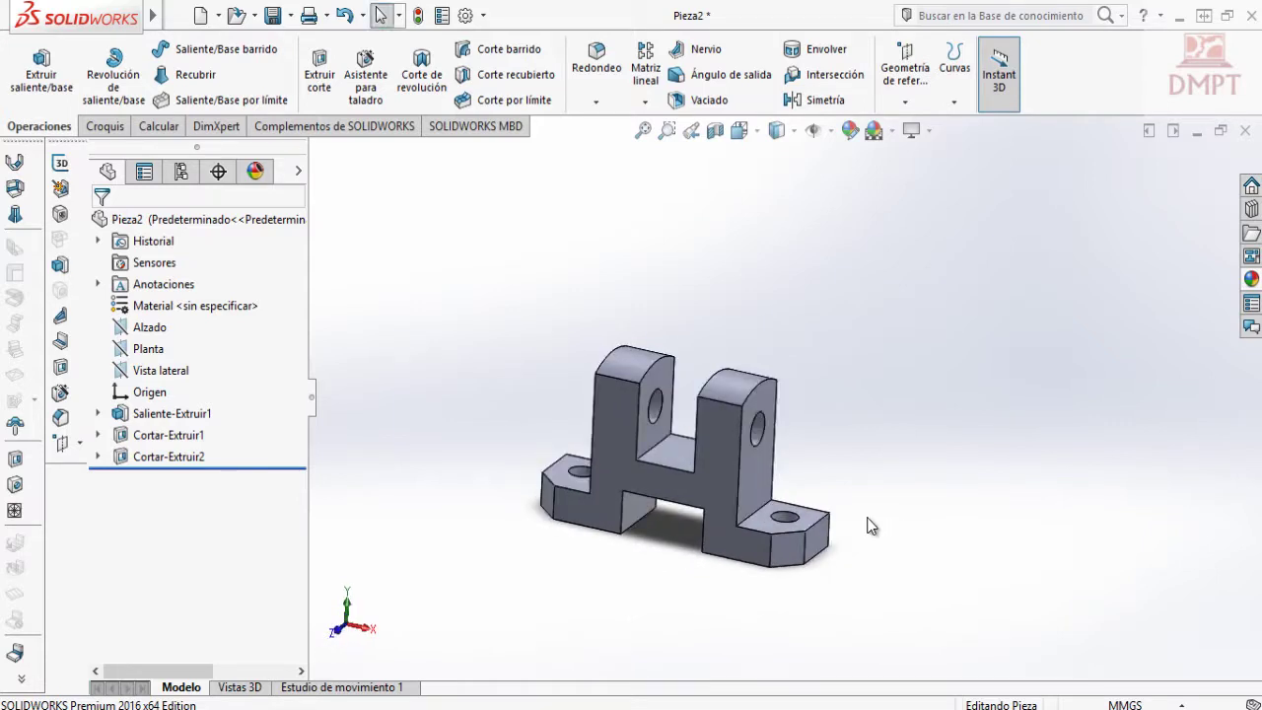
click(168, 313)
right_click(175, 318)
click(197, 316)
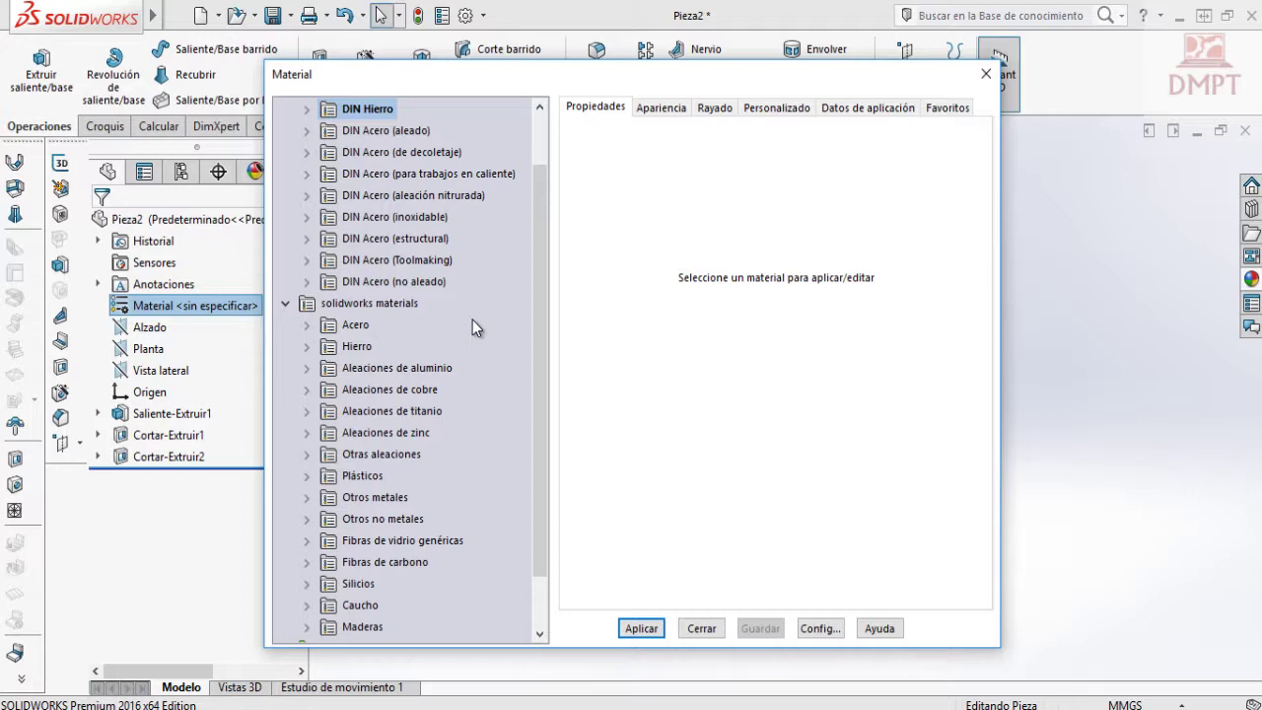
scroll(470, 335, down, 1)
click(307, 324)
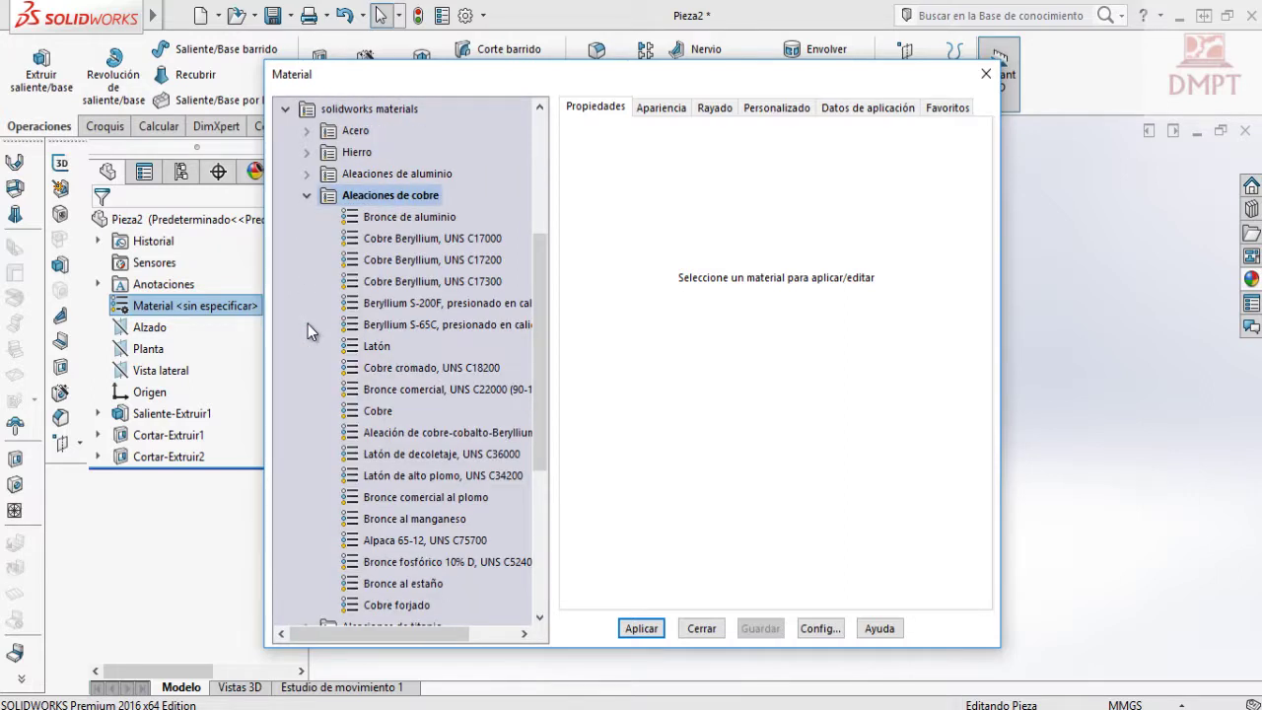
click(370, 346)
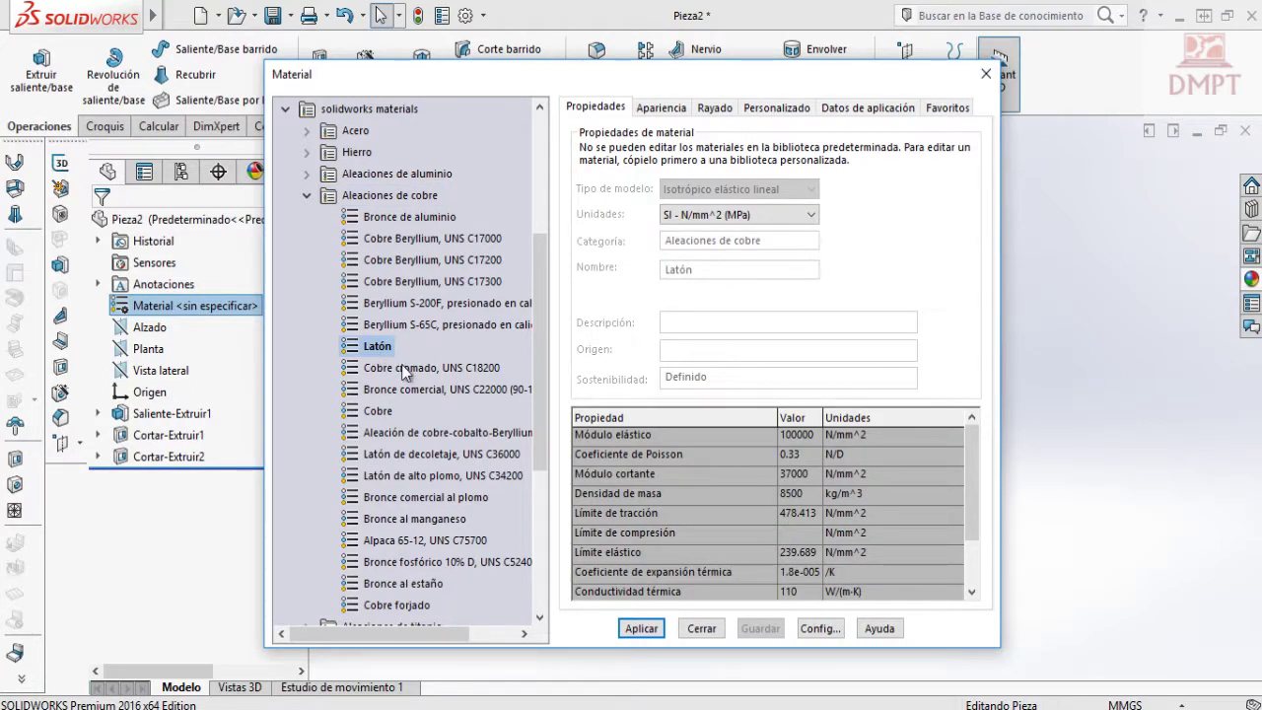
click(642, 629)
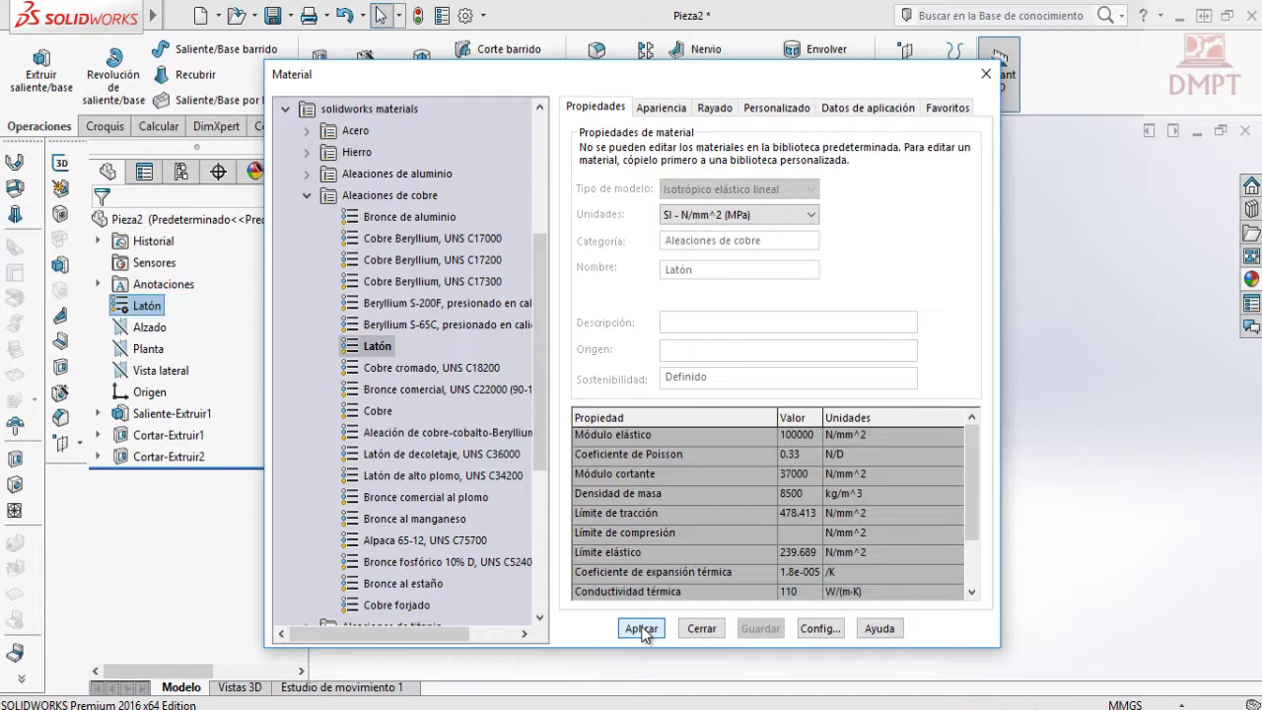
click(701, 629)
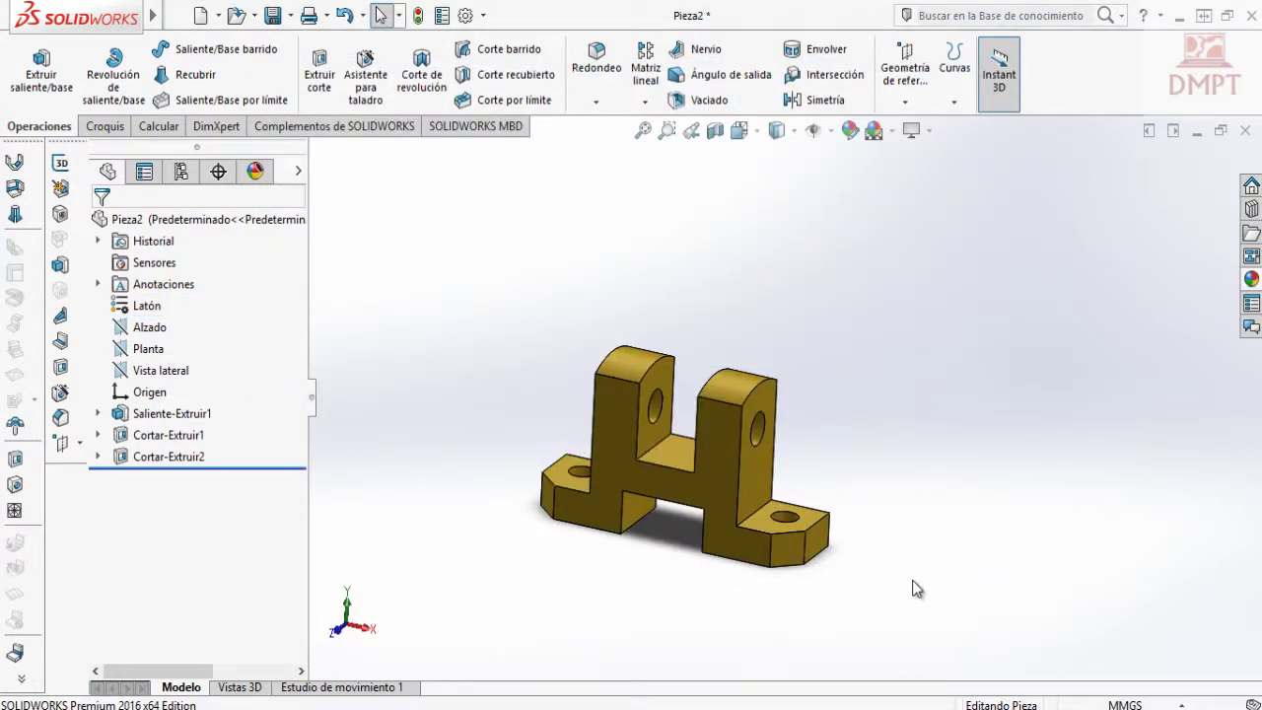
Inspect the finished part from several sides and show it shaded without edges in the isometric view.
middle_drag(904, 585, 956, 563)
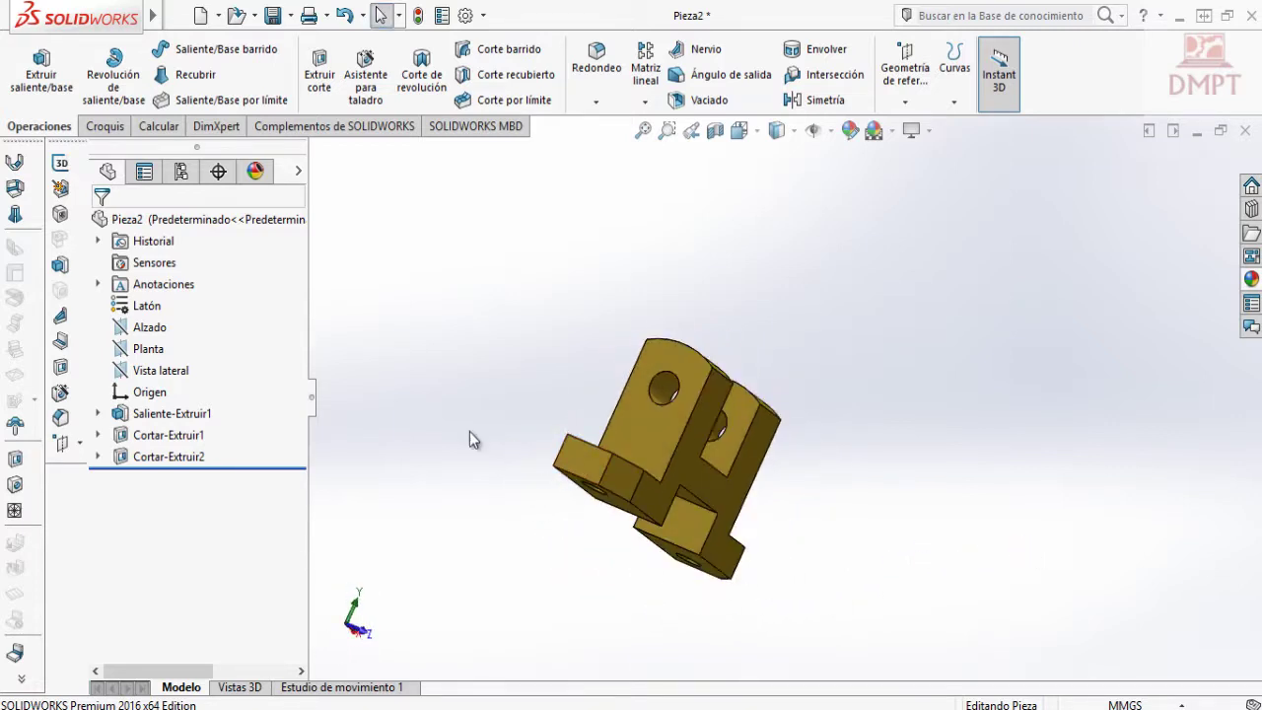
middle_drag(471, 431, 850, 666)
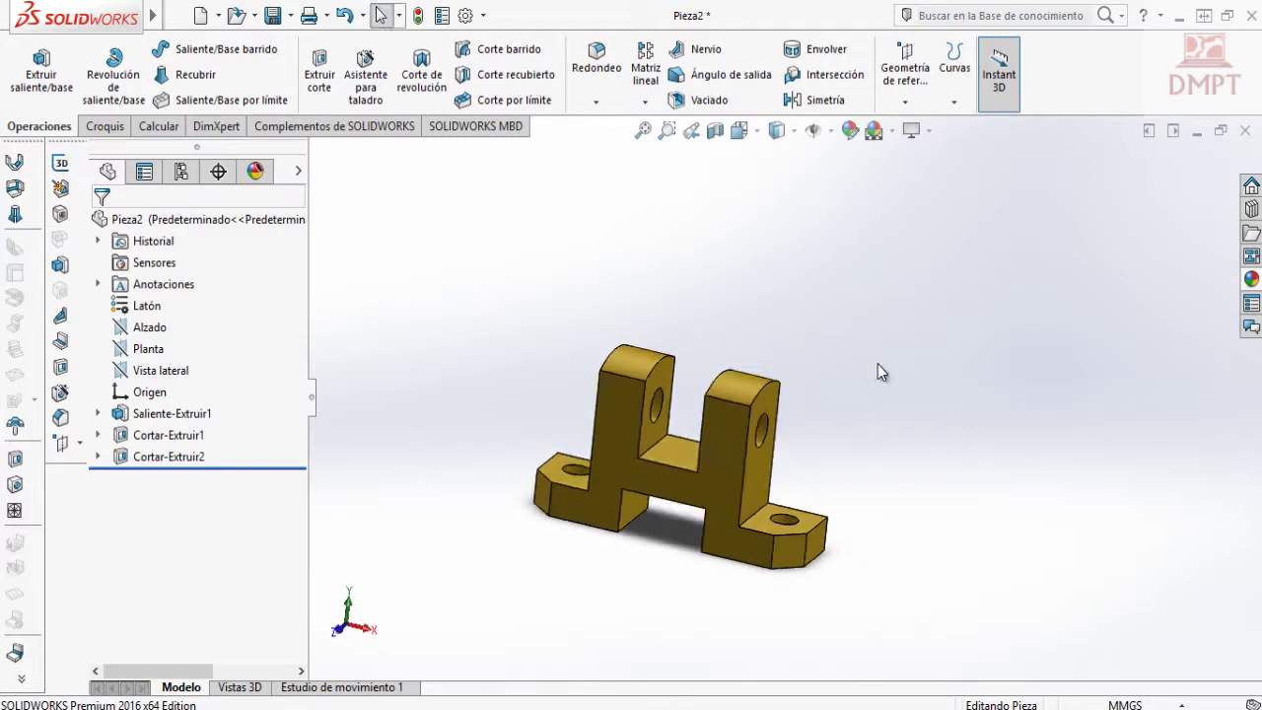
mouse_move(877, 364)
middle_down()
mouse_move(876, 459)
mouse_move(915, 506)
mouse_move(846, 363)
mouse_move(875, 341)
middle_up()
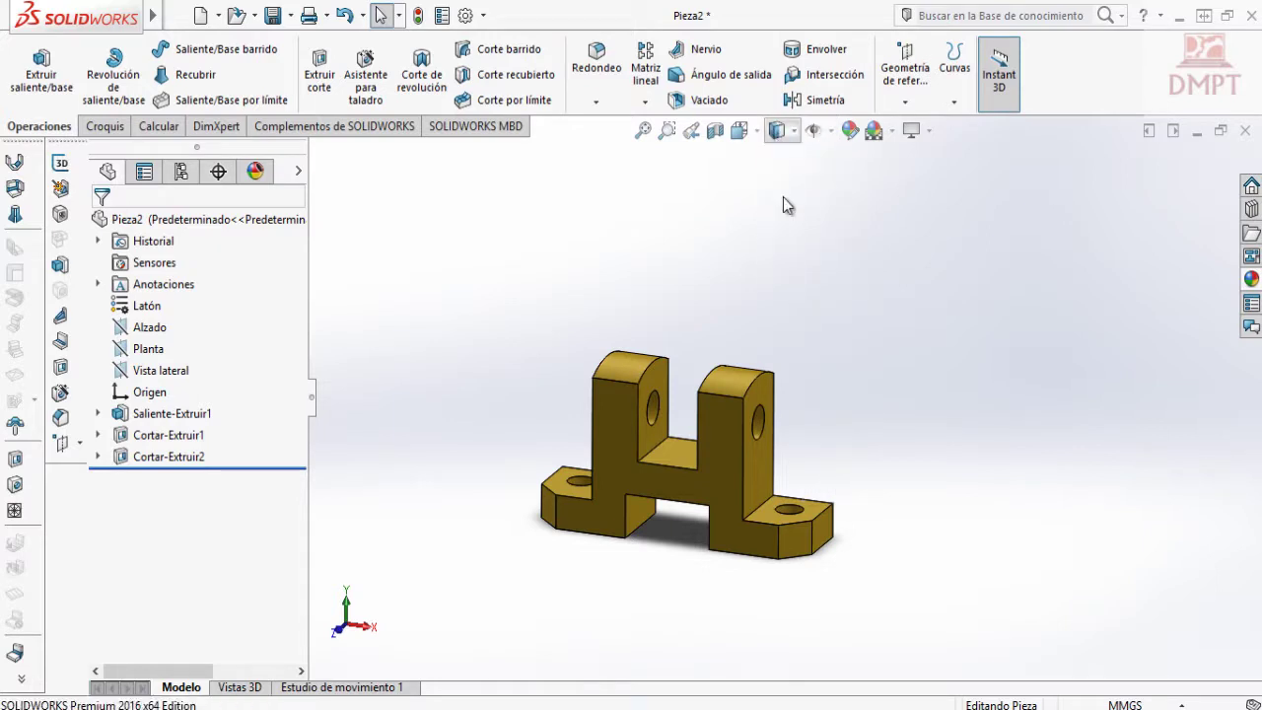
middle_drag(672, 588, 841, 494)
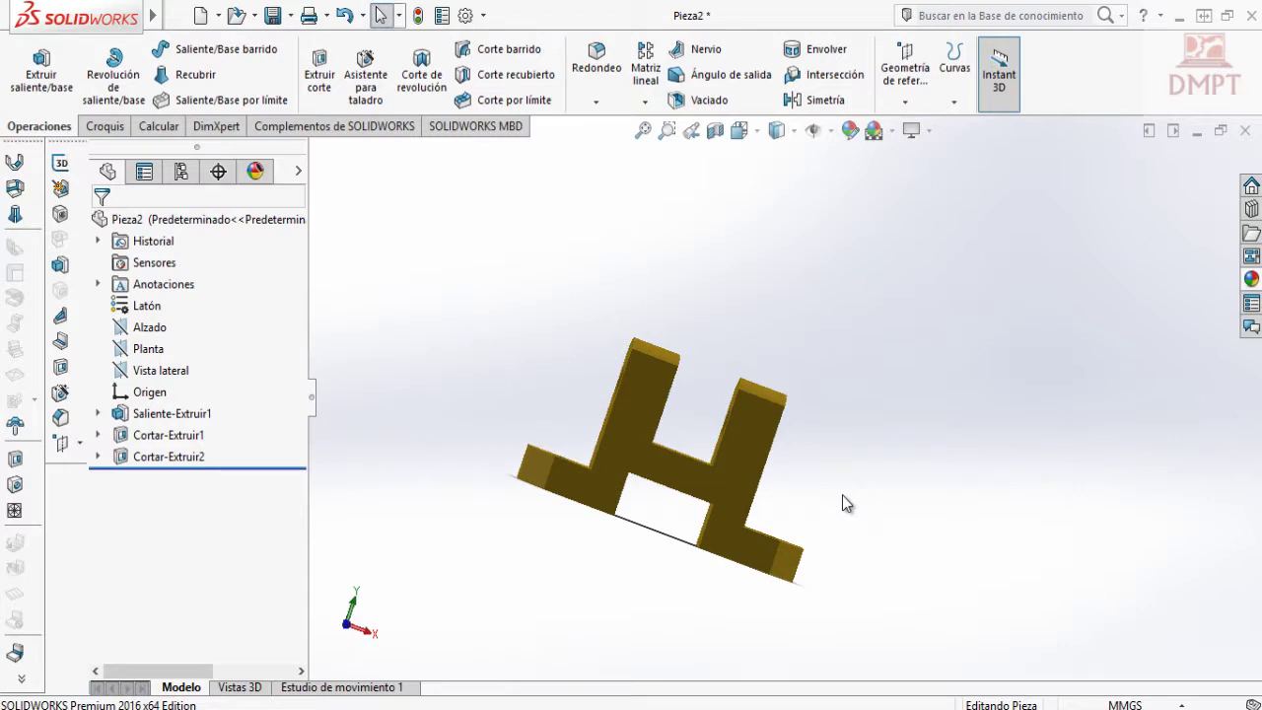
key(ctrl+7)
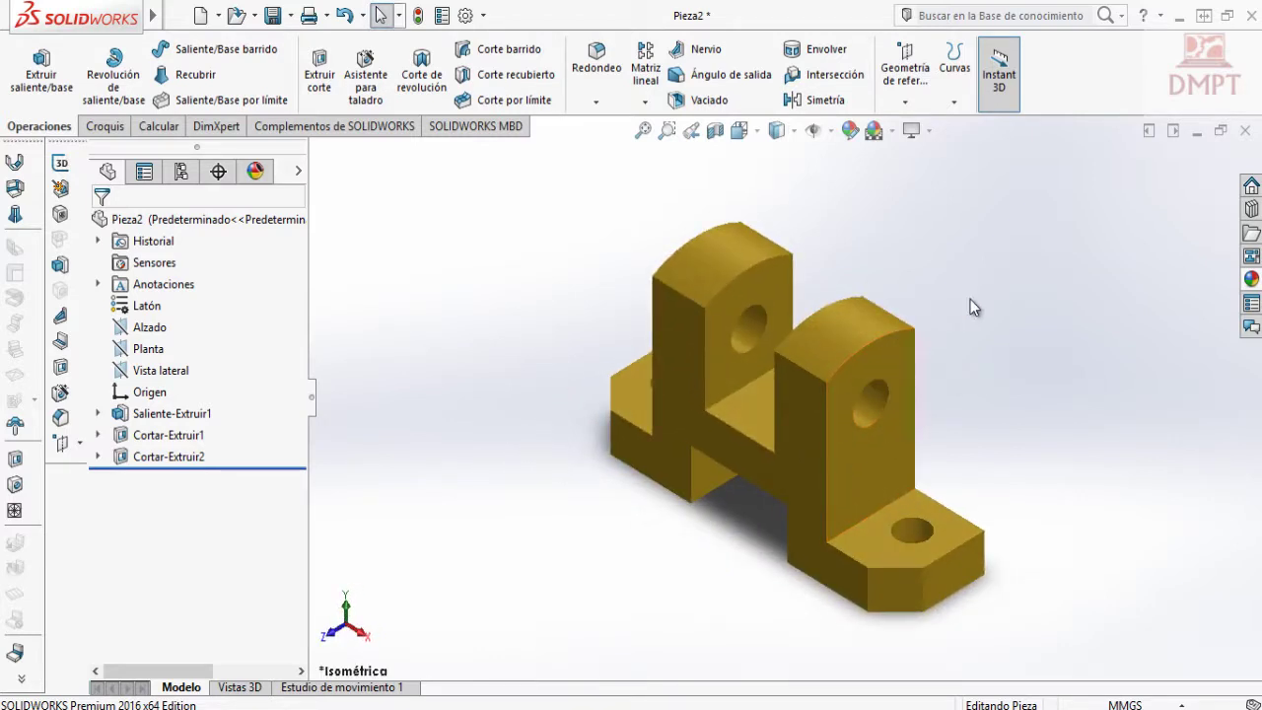